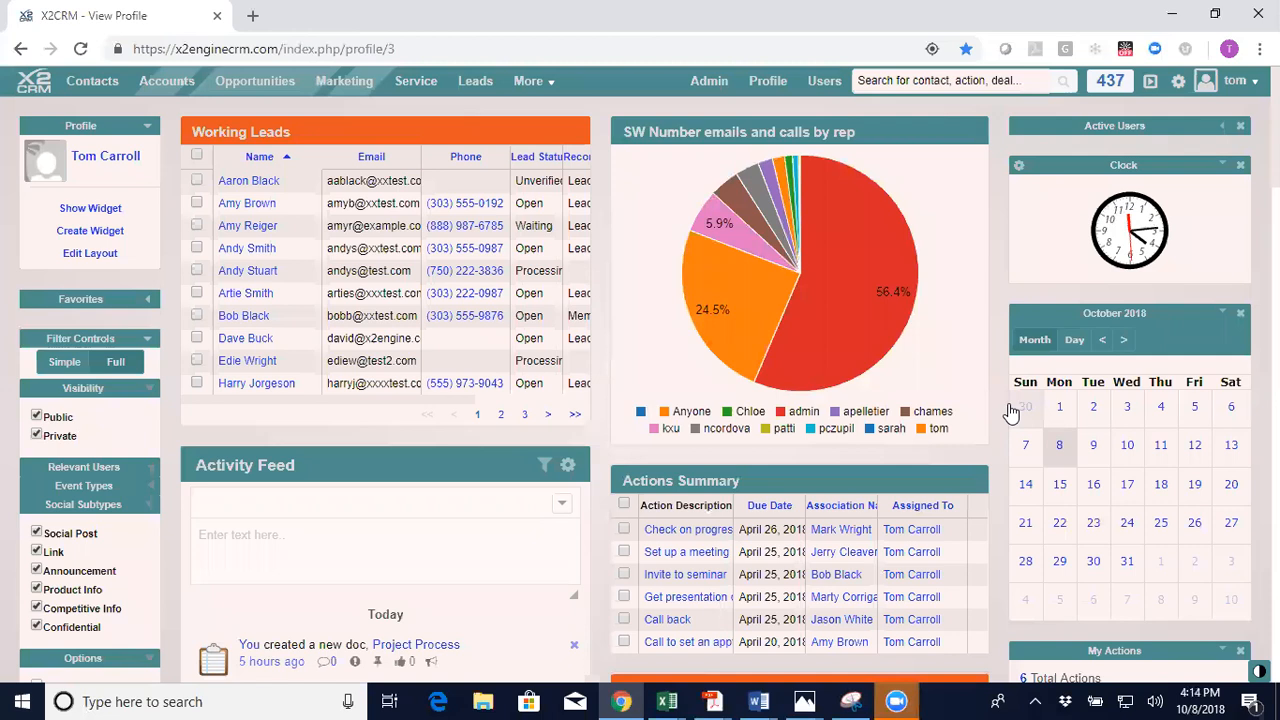
# Create a custom module titled Project with the X2Studio customization tools, and open its blank record creation form
pyautogui.click(715, 84)
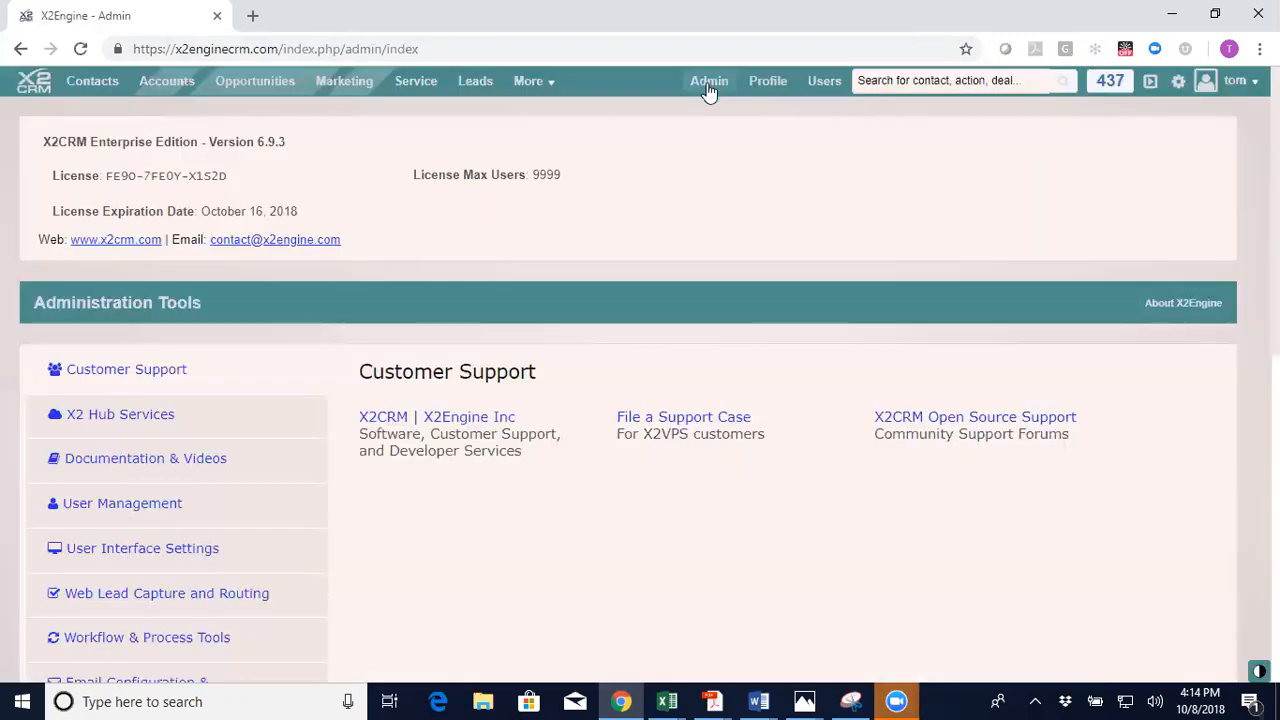
pyautogui.scroll(-1, 409, 488)
pyautogui.scroll(-3, 409, 488)
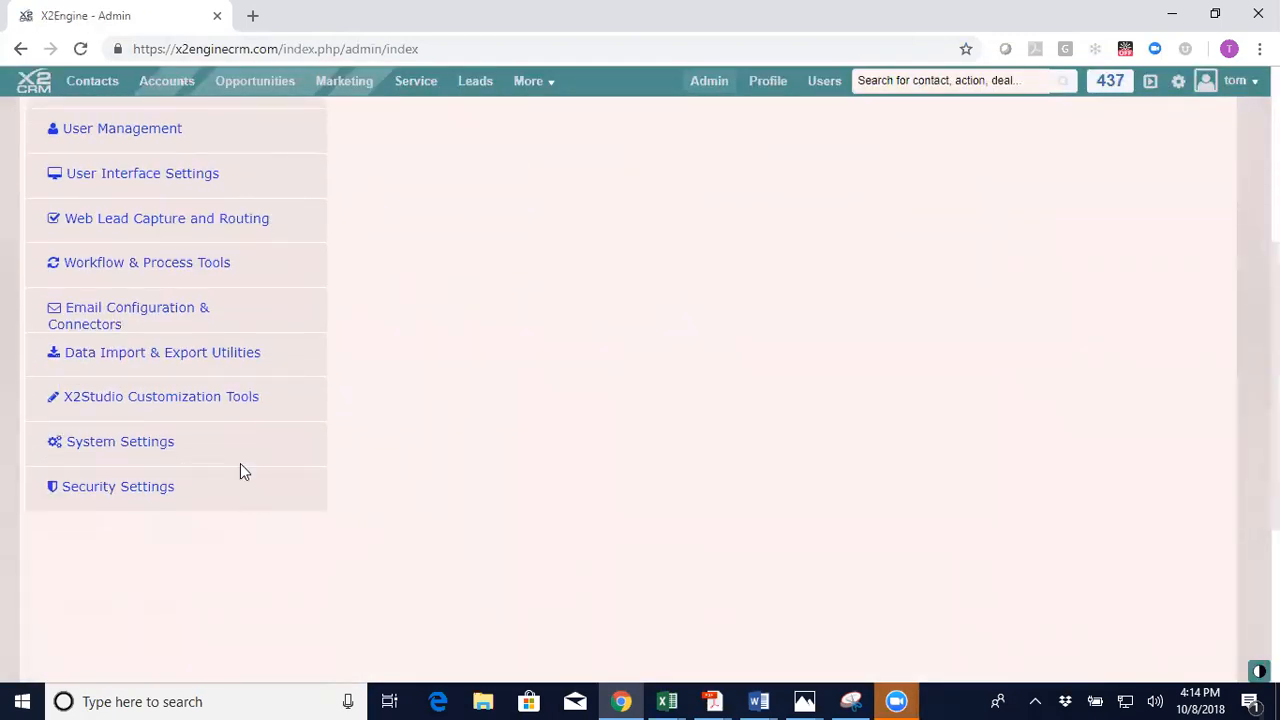
pyautogui.click(159, 396)
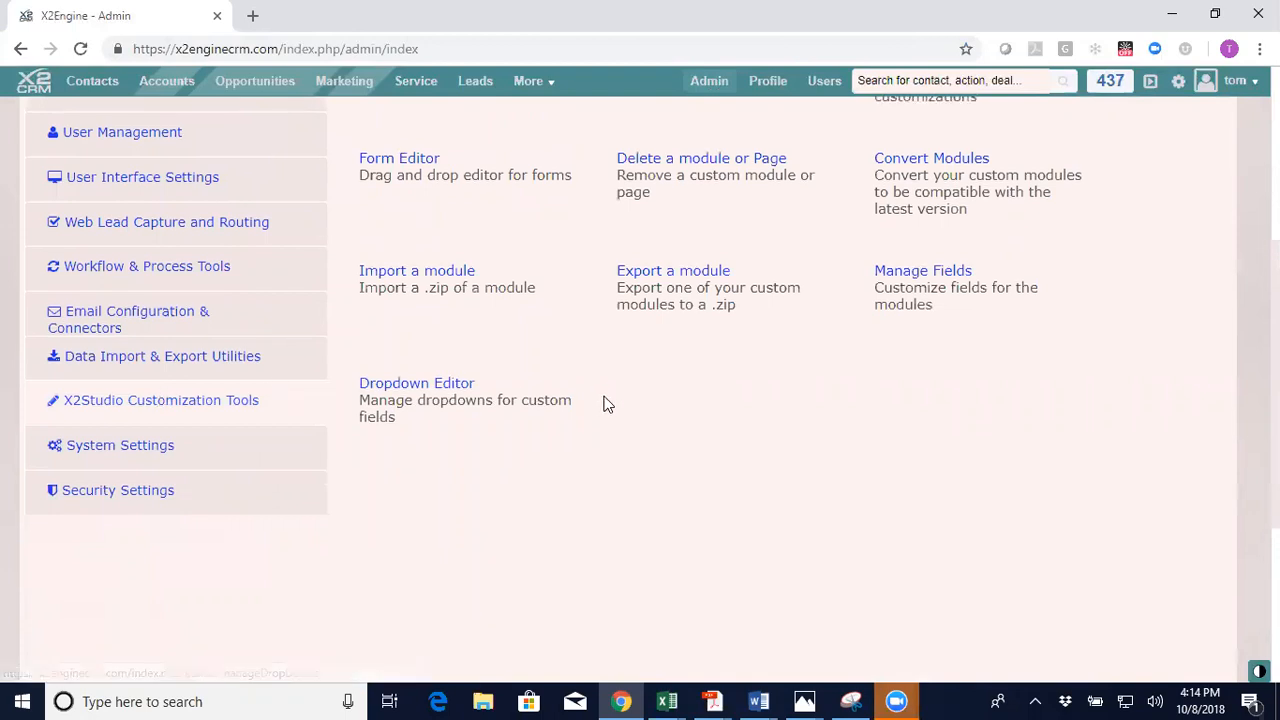
pyautogui.scroll(2, 600, 400)
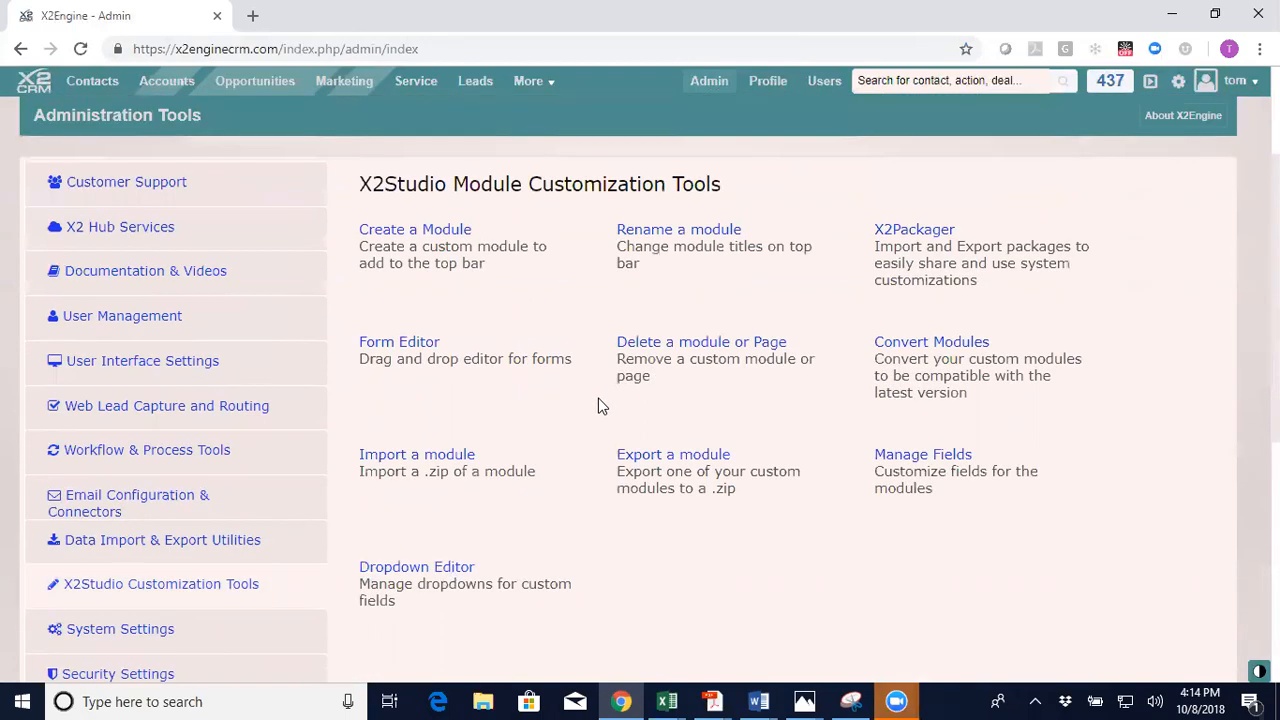
pyautogui.click(388, 234)
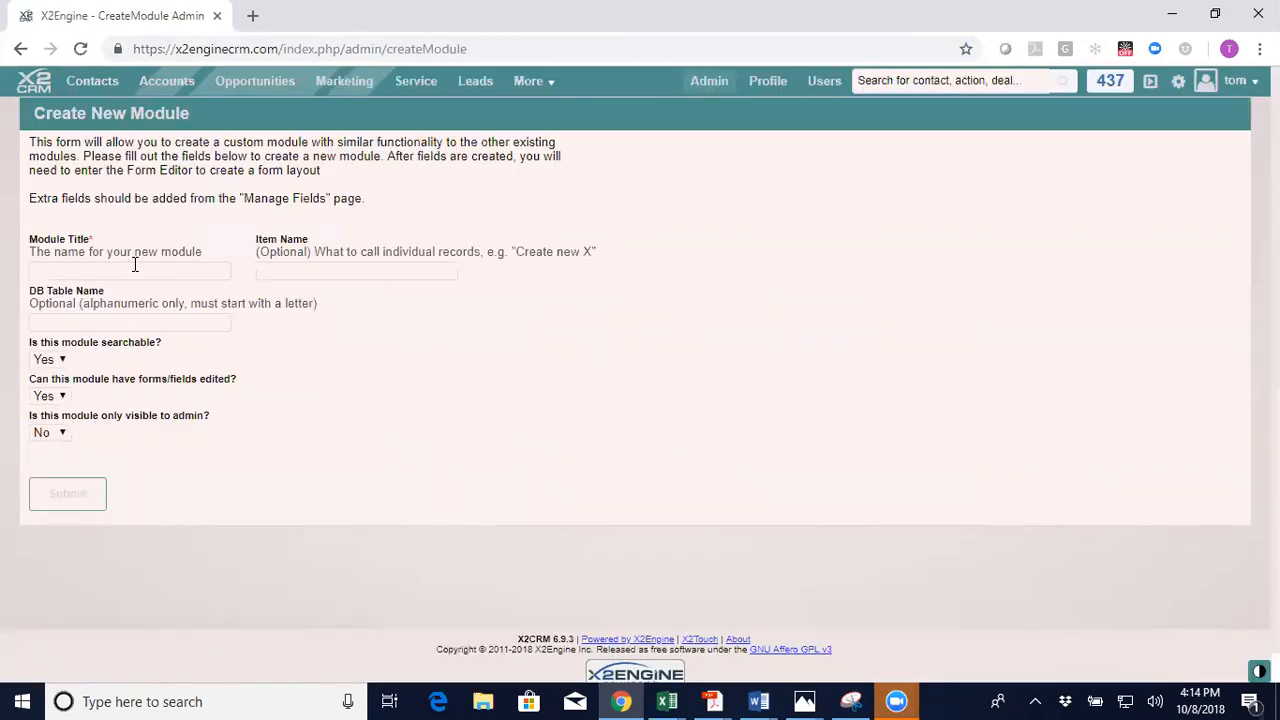
pyautogui.click(135, 264)
pyautogui.write('Project')
pyautogui.click(68, 500)
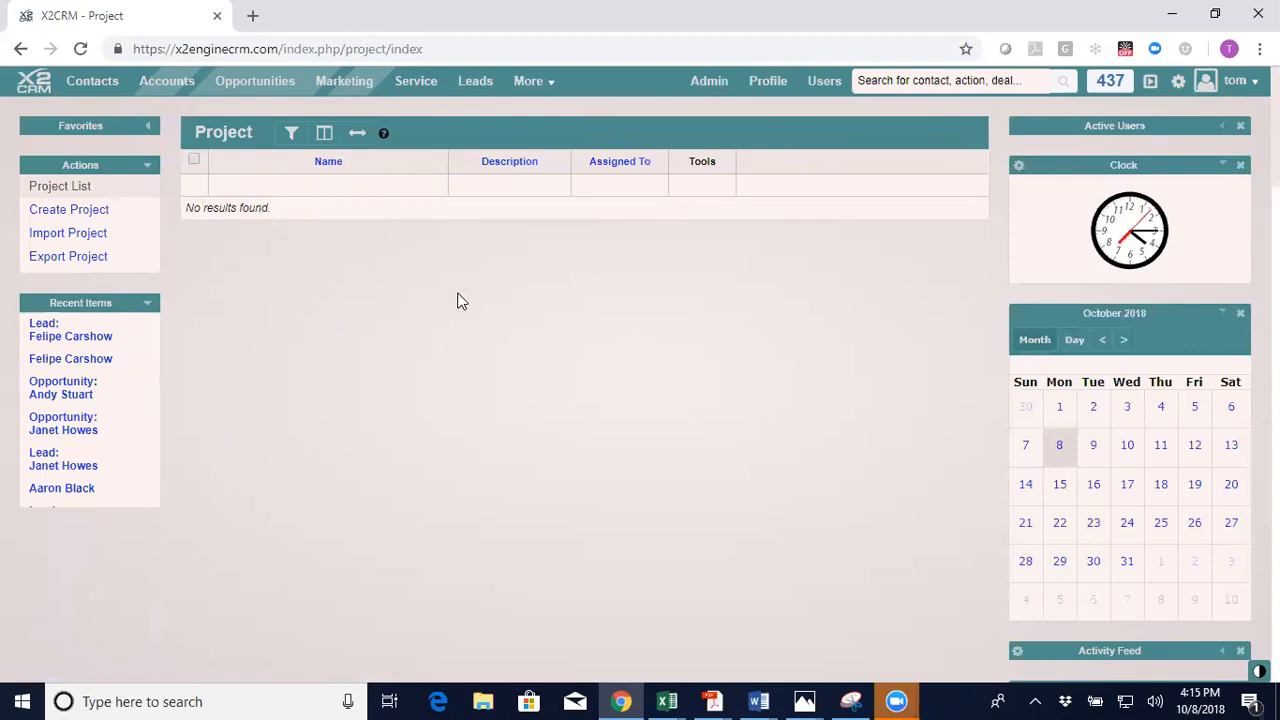
pyautogui.click(63, 213)
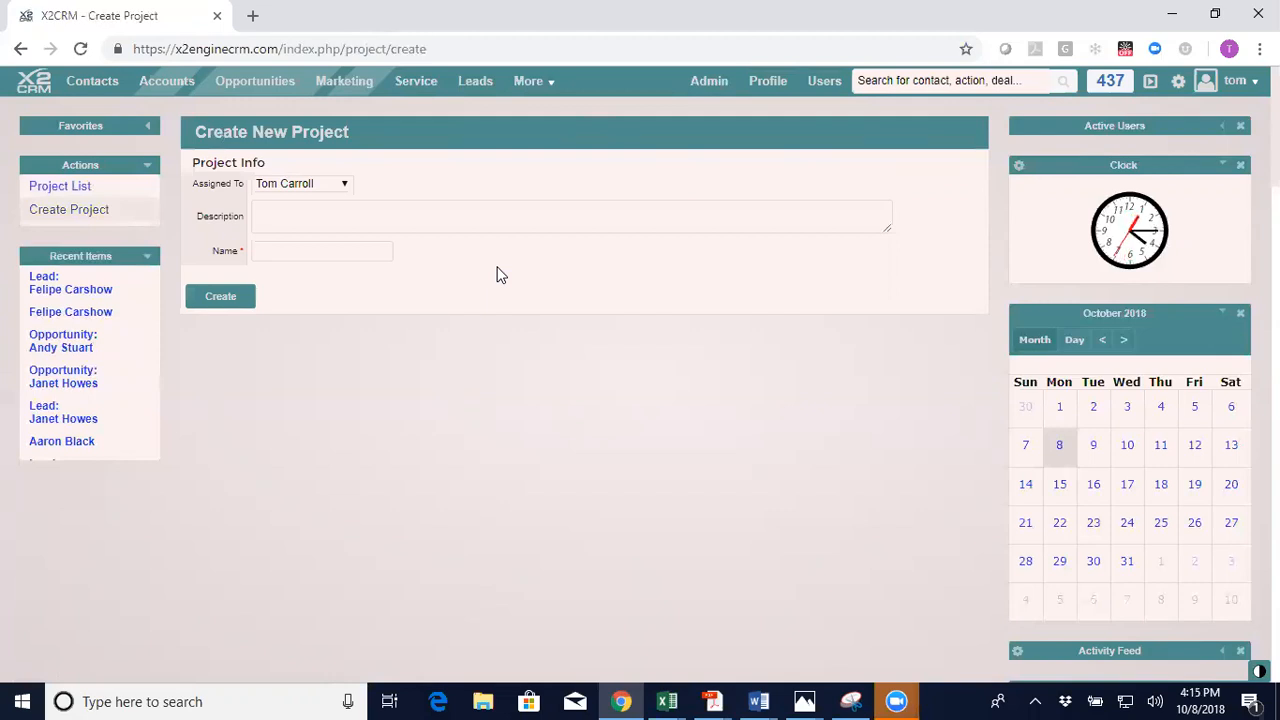
# Open the Manage Fields page in the X2Studio customization tools and start adding a custom field
pyautogui.click(712, 90)
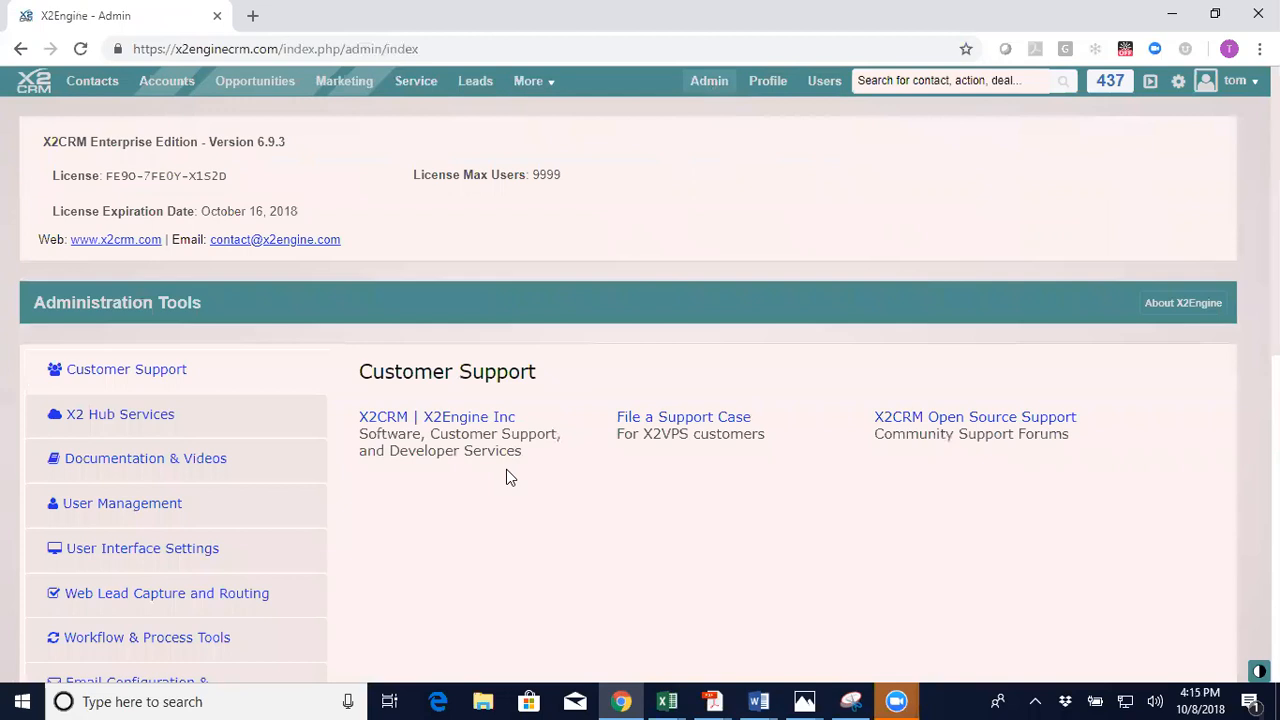
pyautogui.scroll(-3, 506, 469)
pyautogui.scroll(-3, 490, 470)
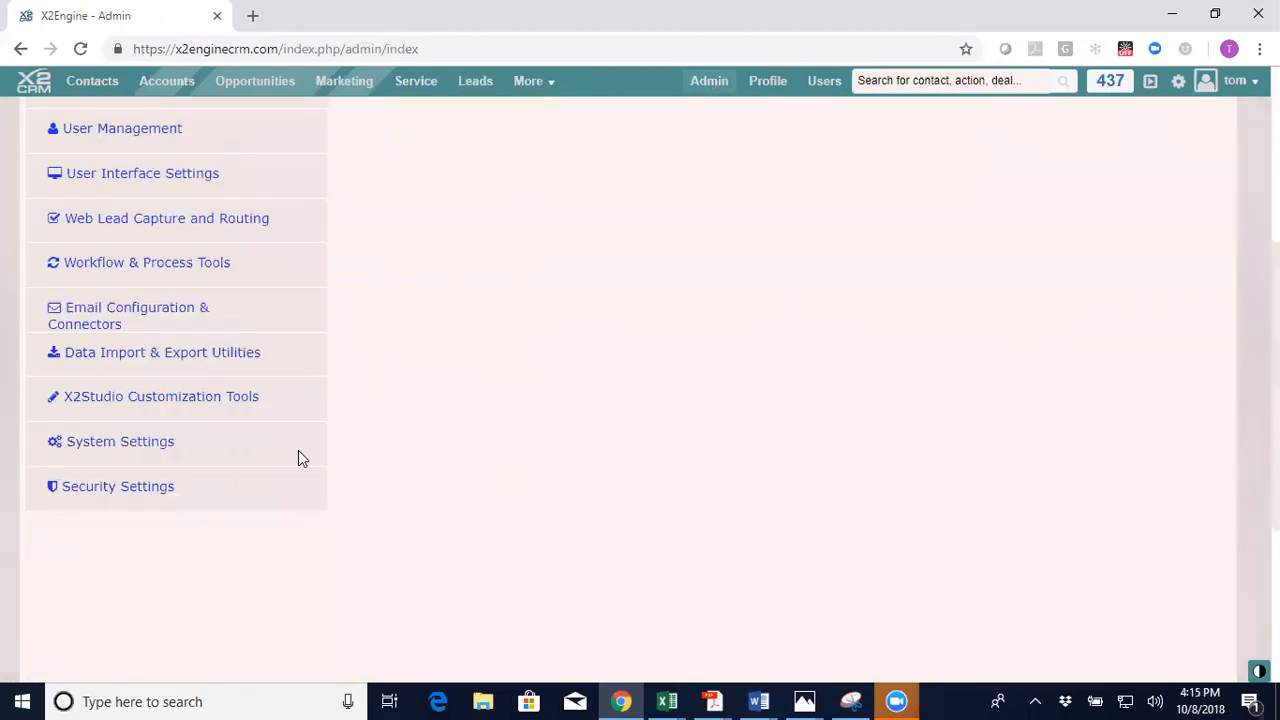
pyautogui.click(108, 394)
pyautogui.click(897, 272)
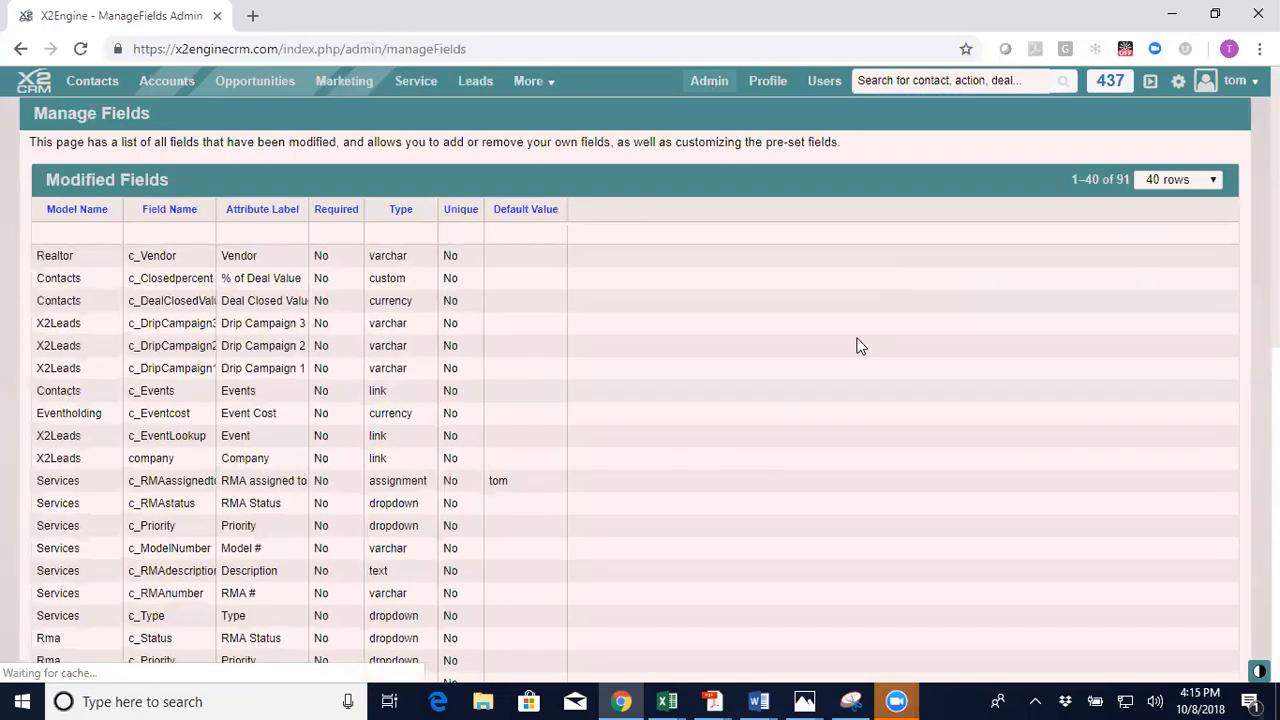
pyautogui.scroll(-4, 688, 450)
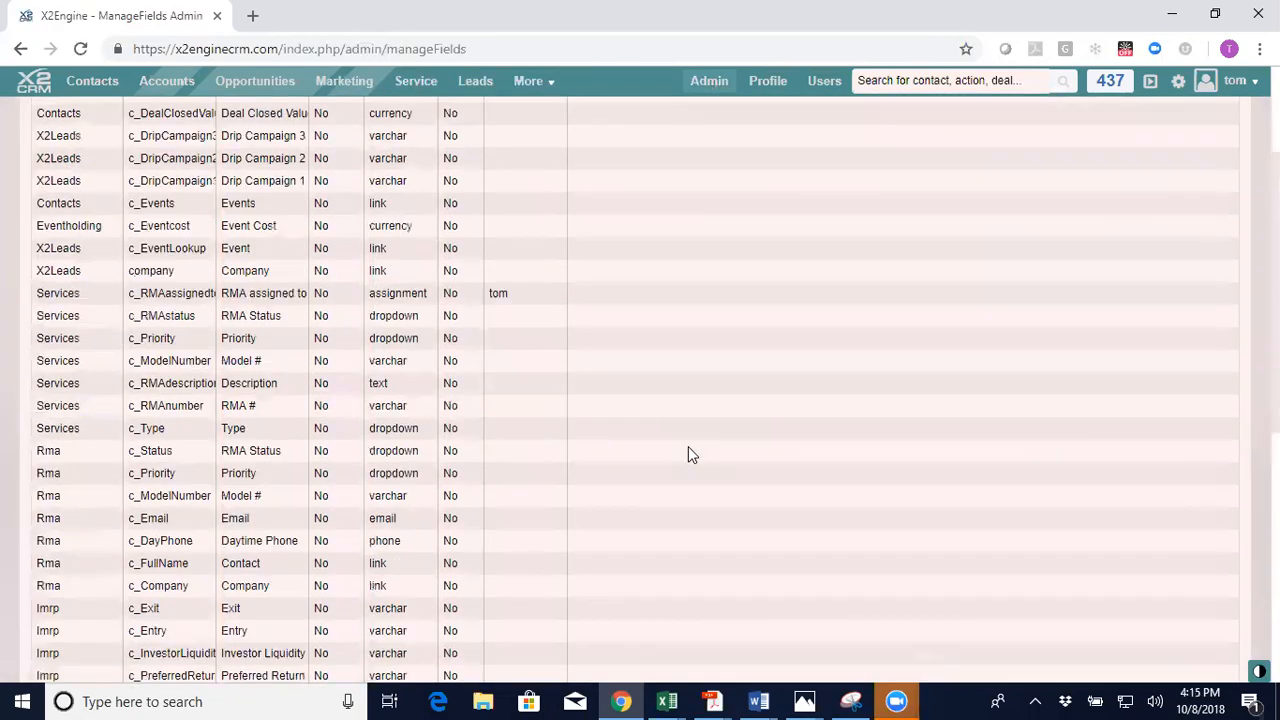
pyautogui.scroll(-4, 688, 450)
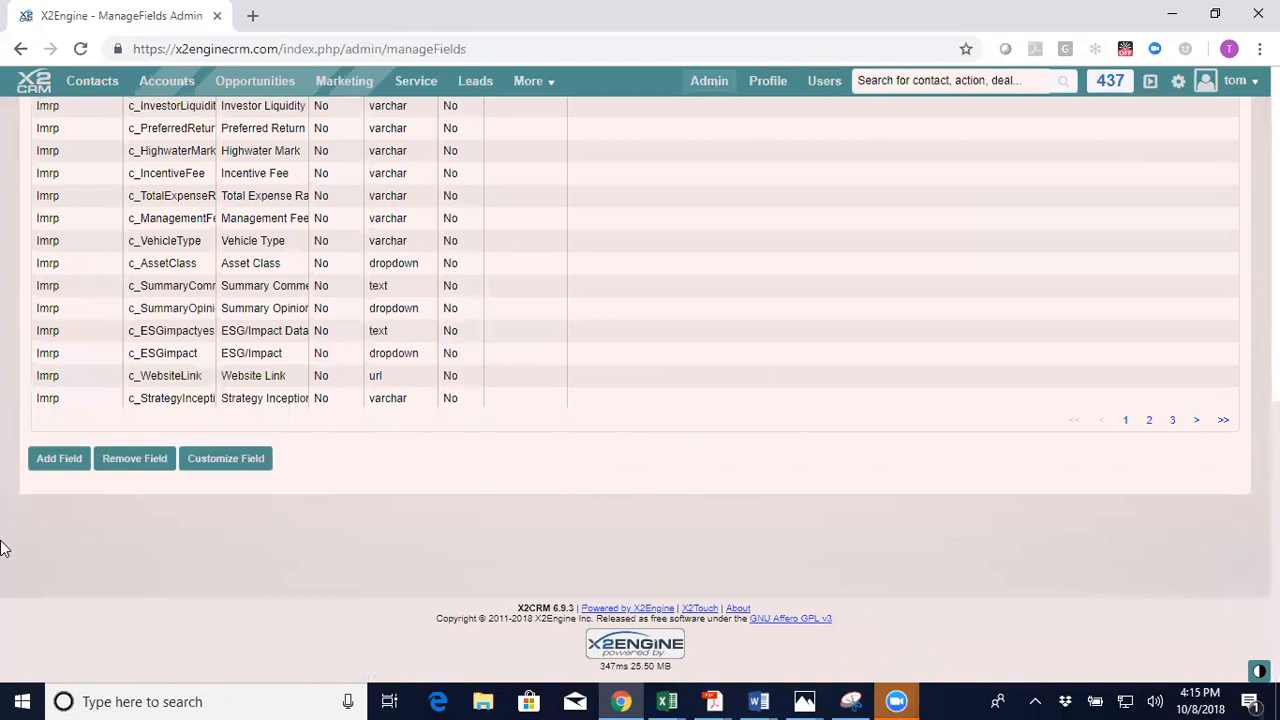
pyautogui.click(78, 456)
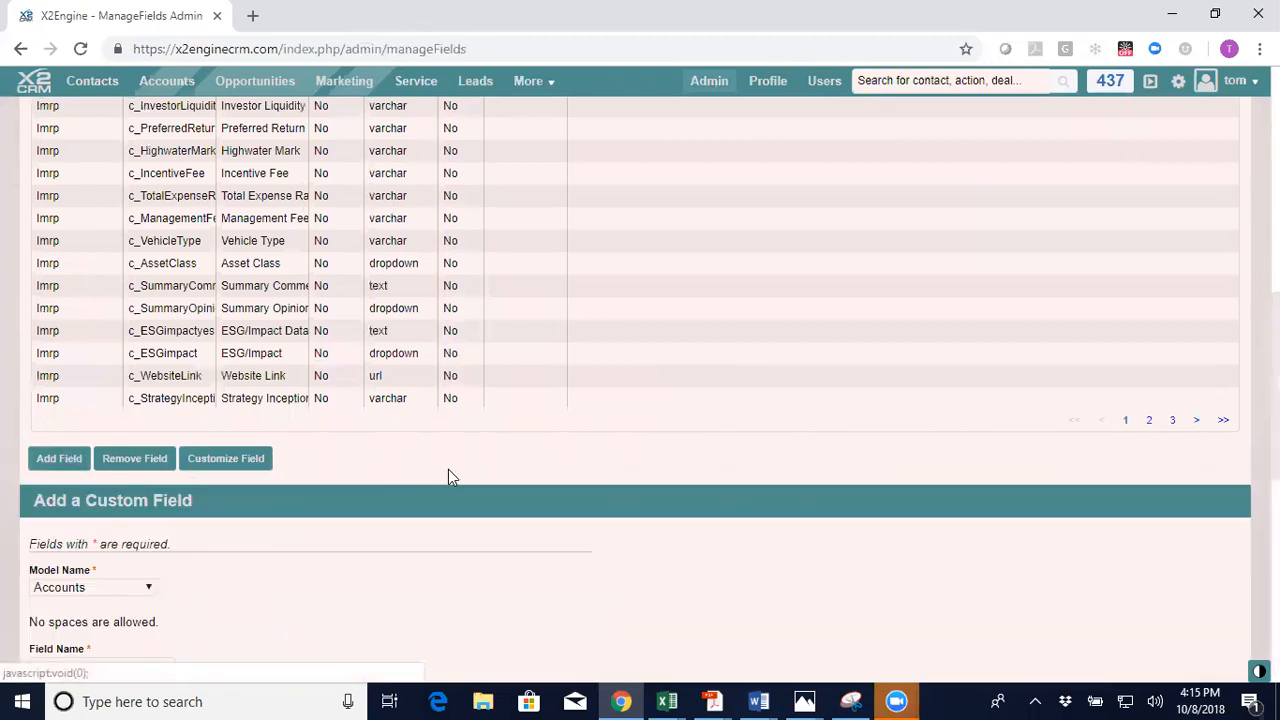
pyautogui.scroll(-1, 455, 468)
pyautogui.scroll(-3, 455, 470)
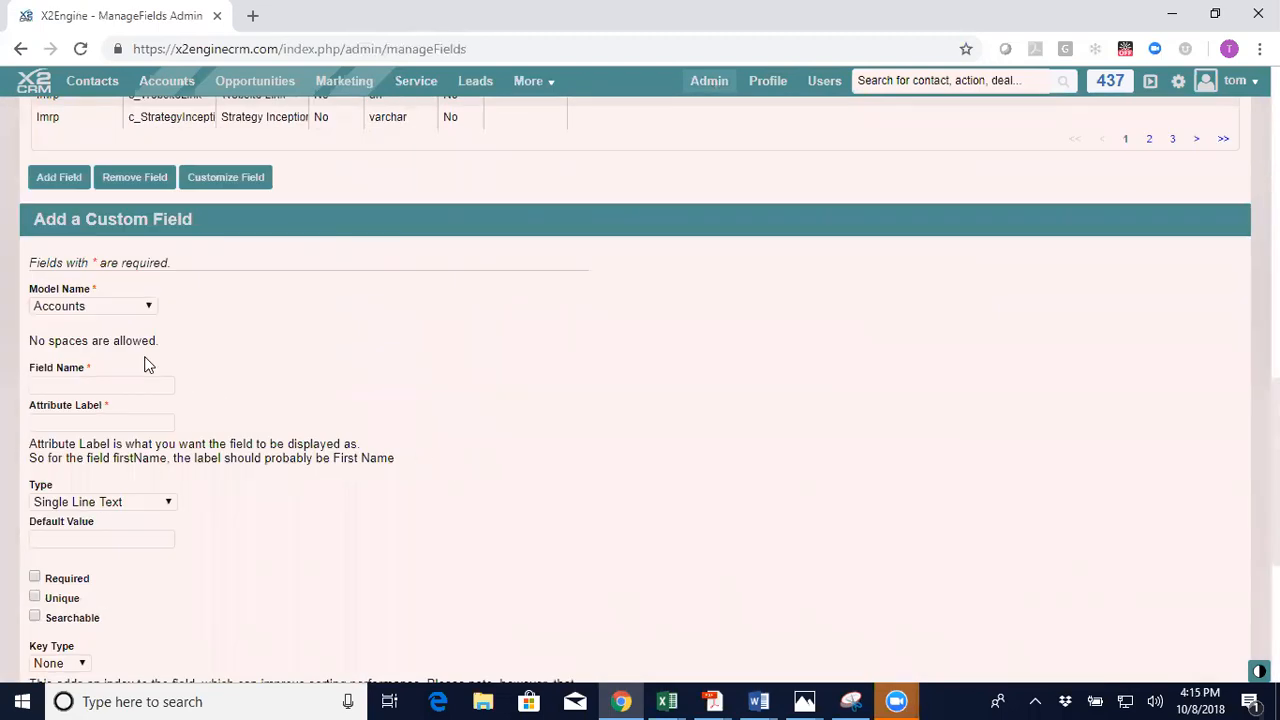
# Assign the custom field to the Project model and enter Account as both its field name and attribute label
pyautogui.click(150, 305)
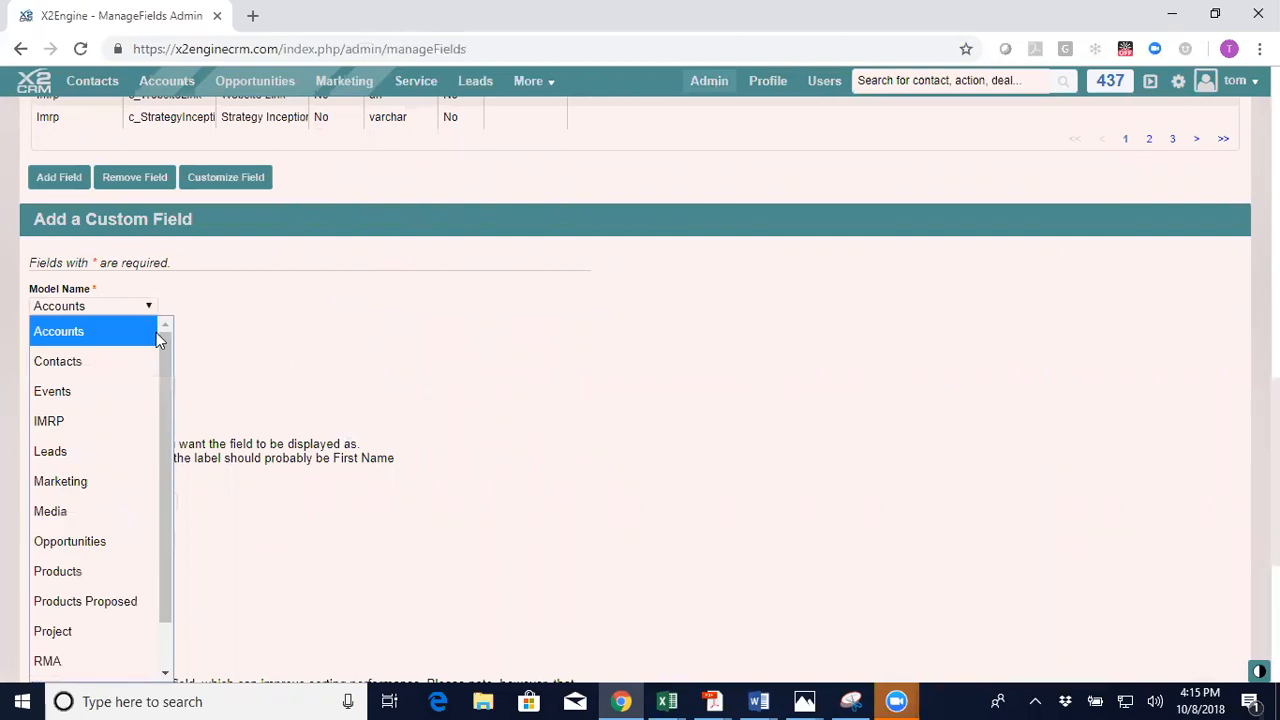
pyautogui.scroll(-1, 166, 400)
pyautogui.scroll(1, 175, 500)
pyautogui.click(60, 628)
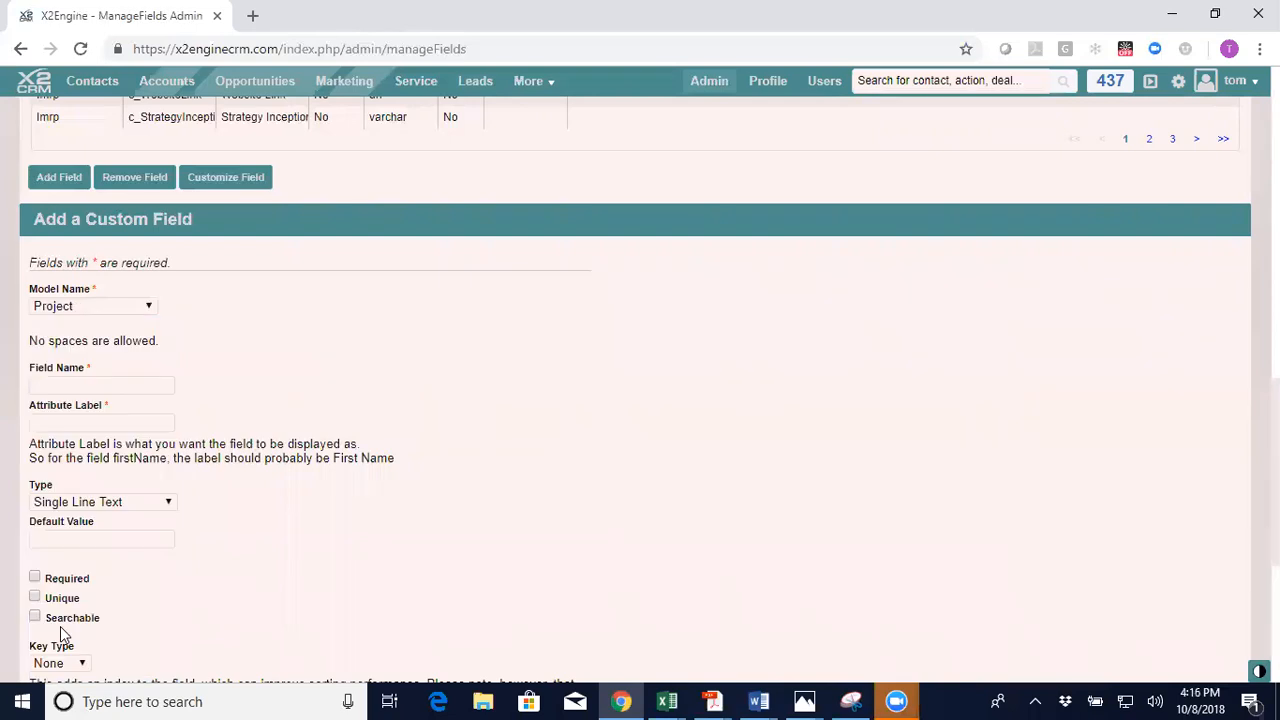
pyautogui.click(107, 383)
pyautogui.write('A')
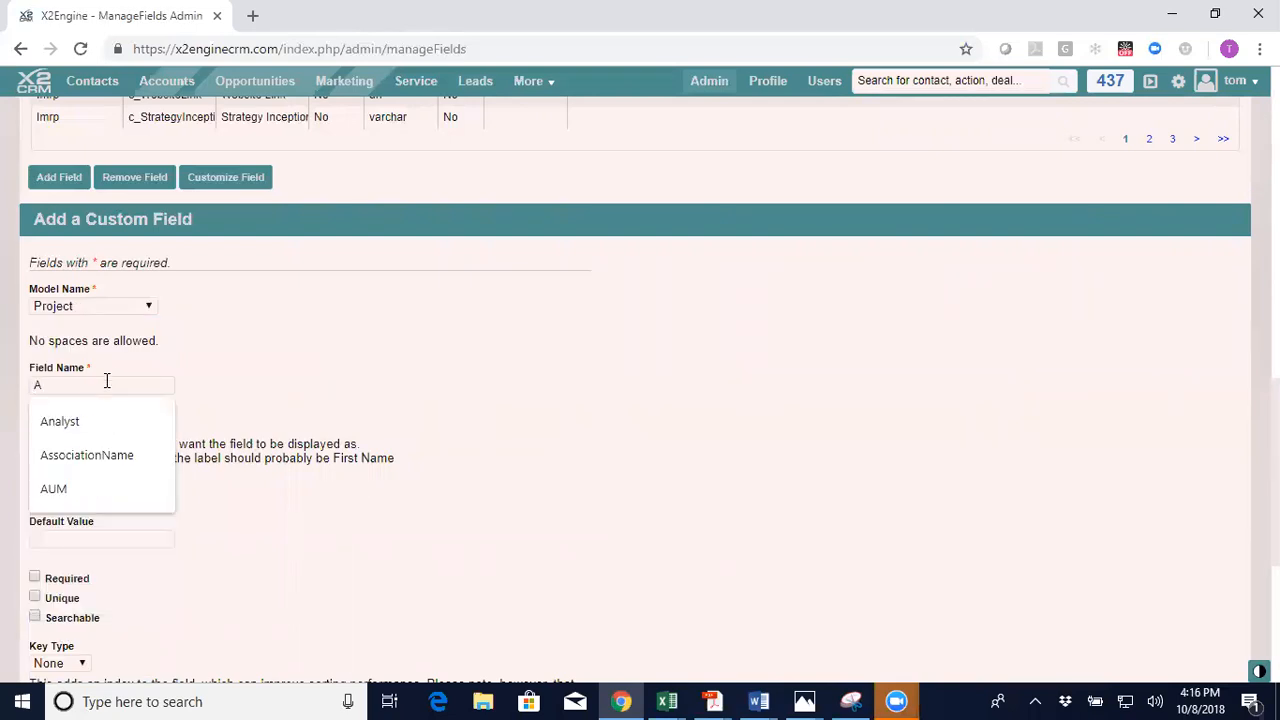
pyautogui.write('ccount')
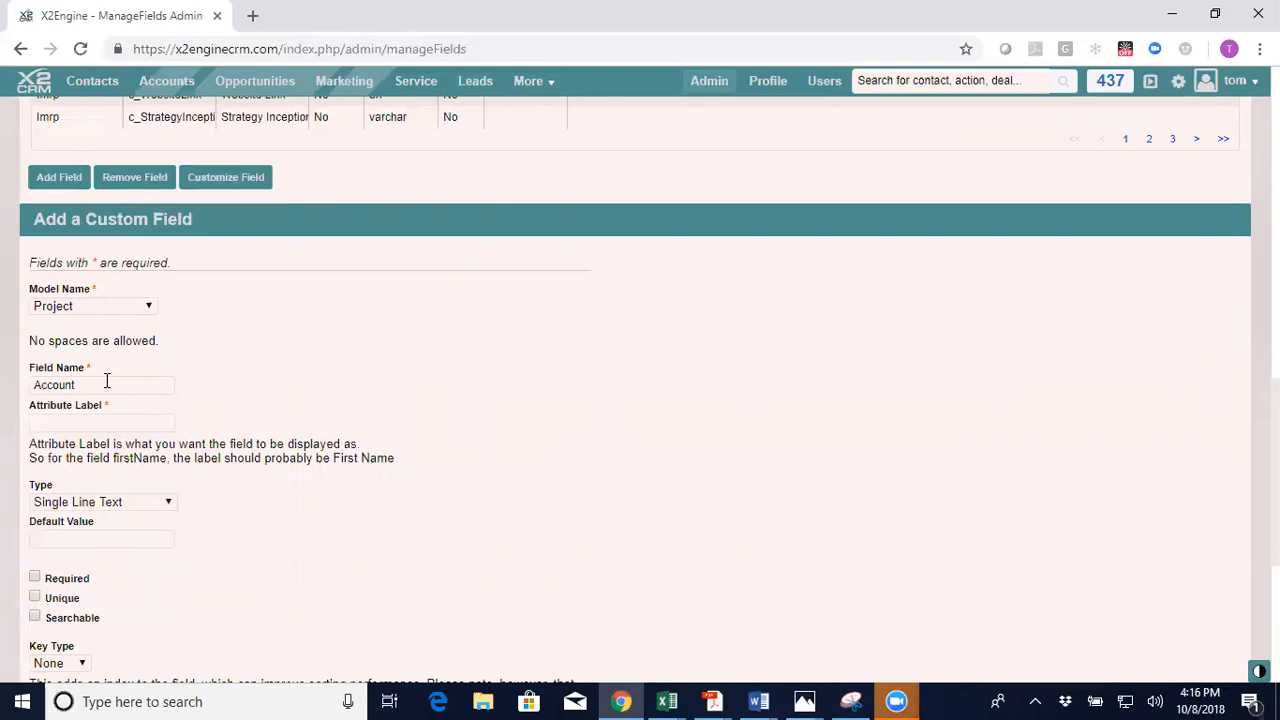
pyautogui.click(112, 422)
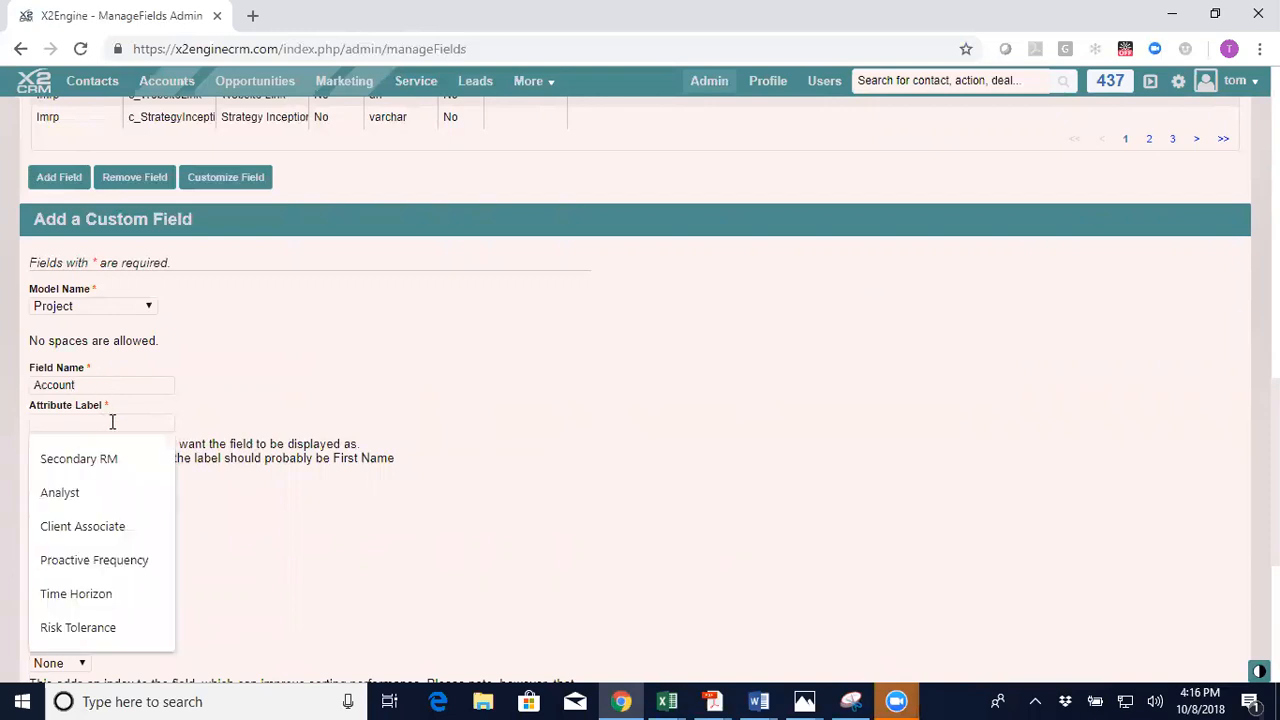
pyautogui.write('Account')
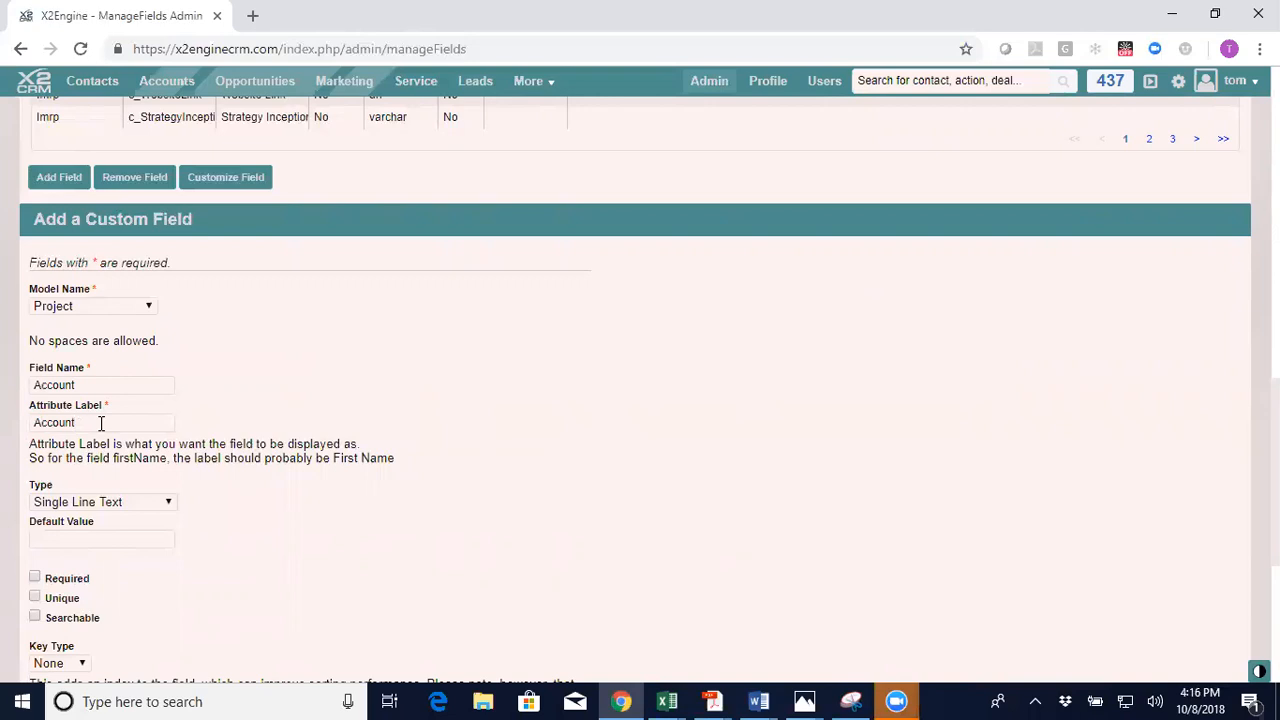
# Make the Account field a Lookup to Accounts and save it
pyautogui.click(169, 501)
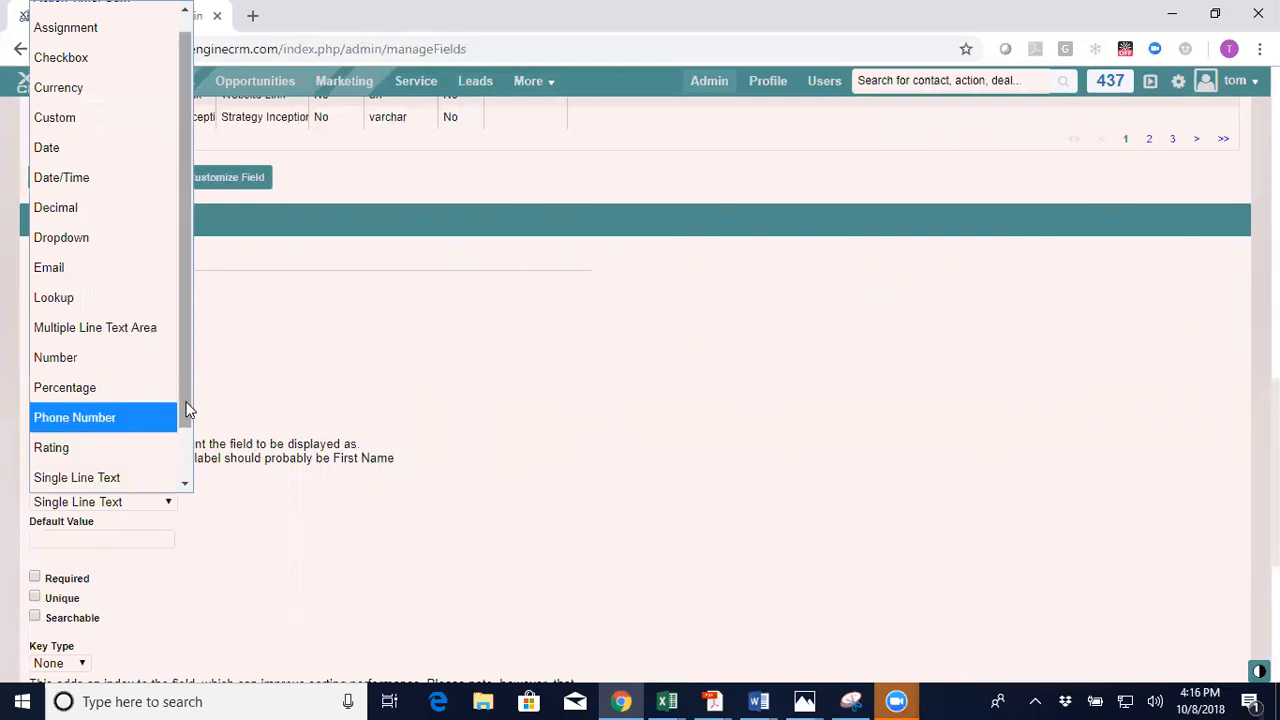
pyautogui.click(60, 302)
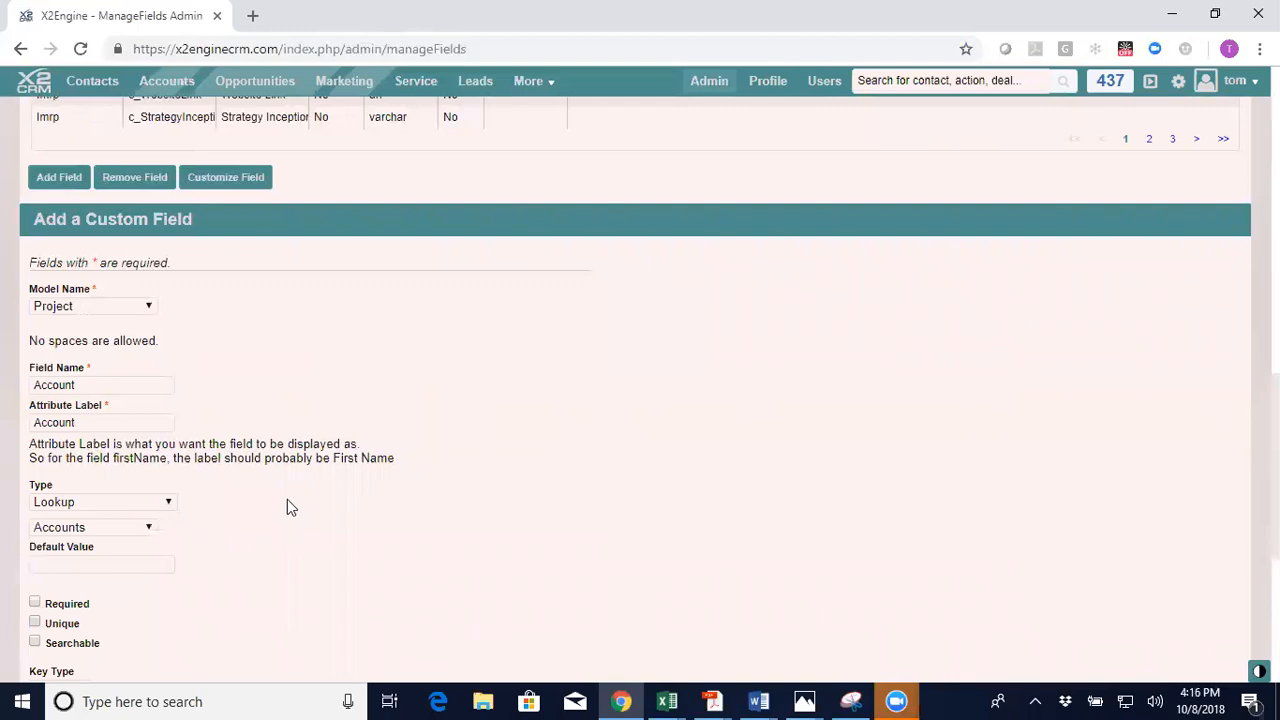
pyautogui.scroll(-3, 285, 510)
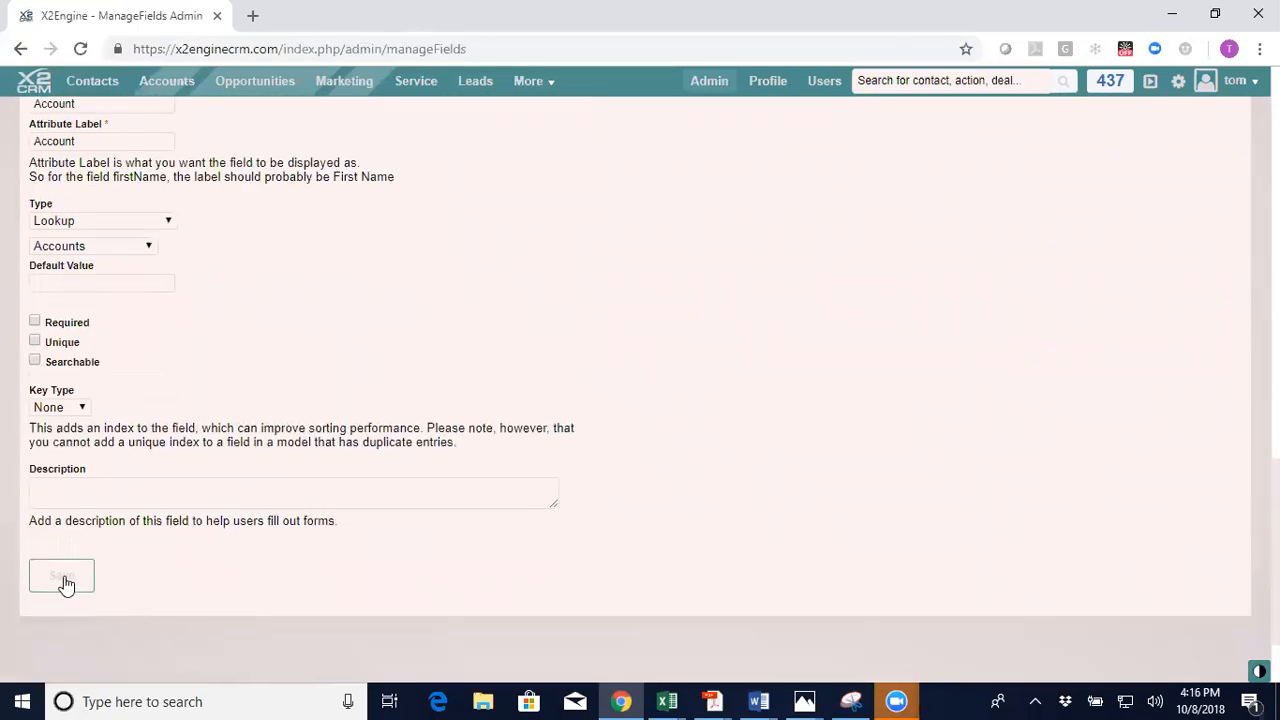
pyautogui.click(63, 578)
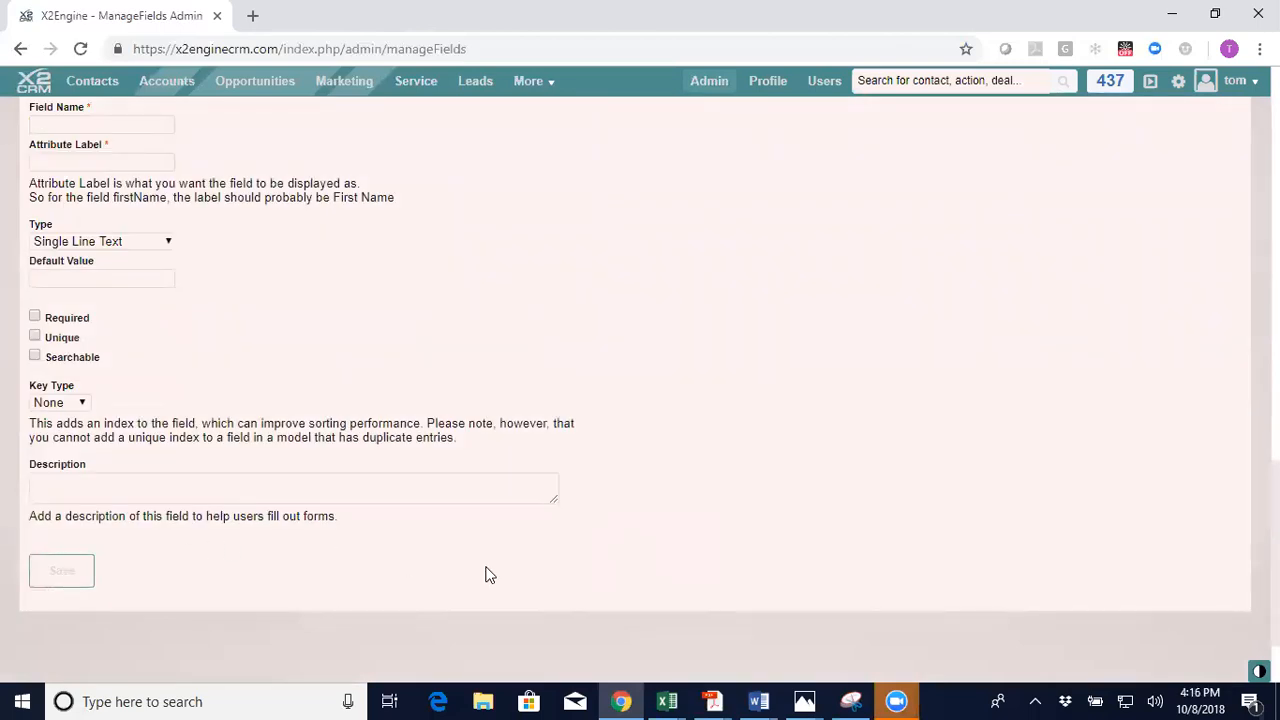
pyautogui.scroll(4, 487, 572)
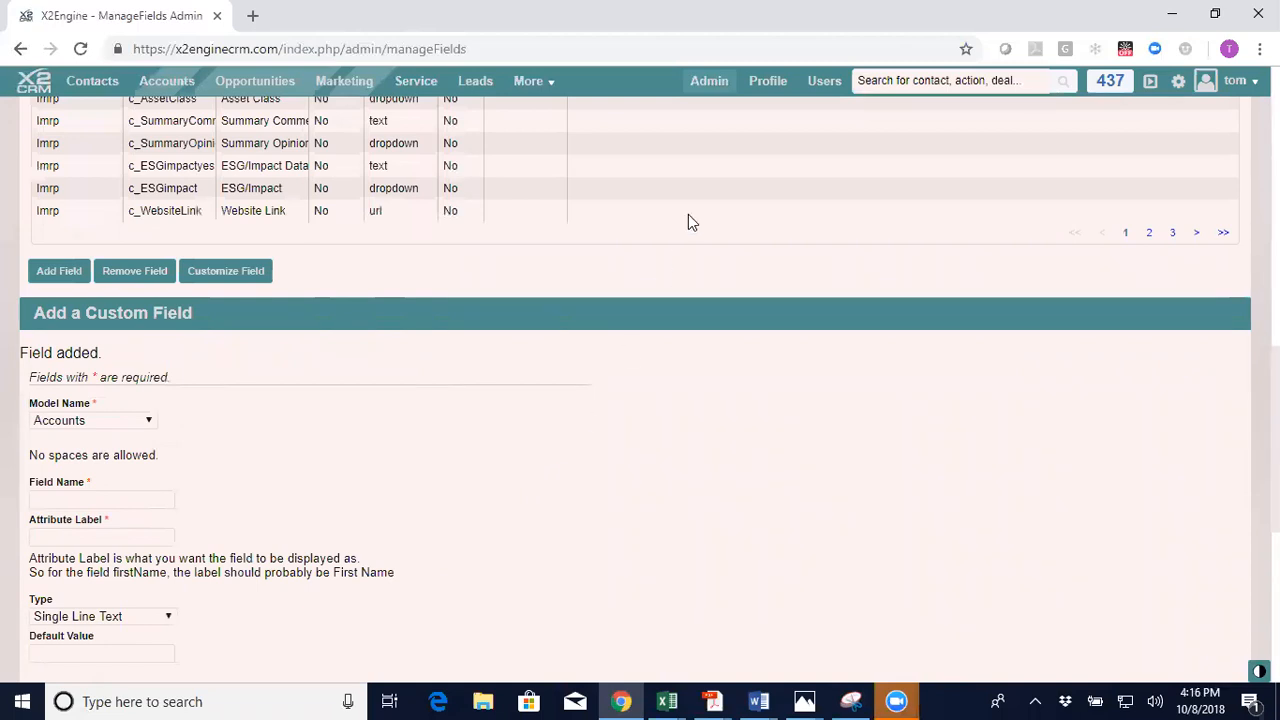
# Open the Form Editor in the X2Studio customization tools and choose the Project model
pyautogui.click(710, 86)
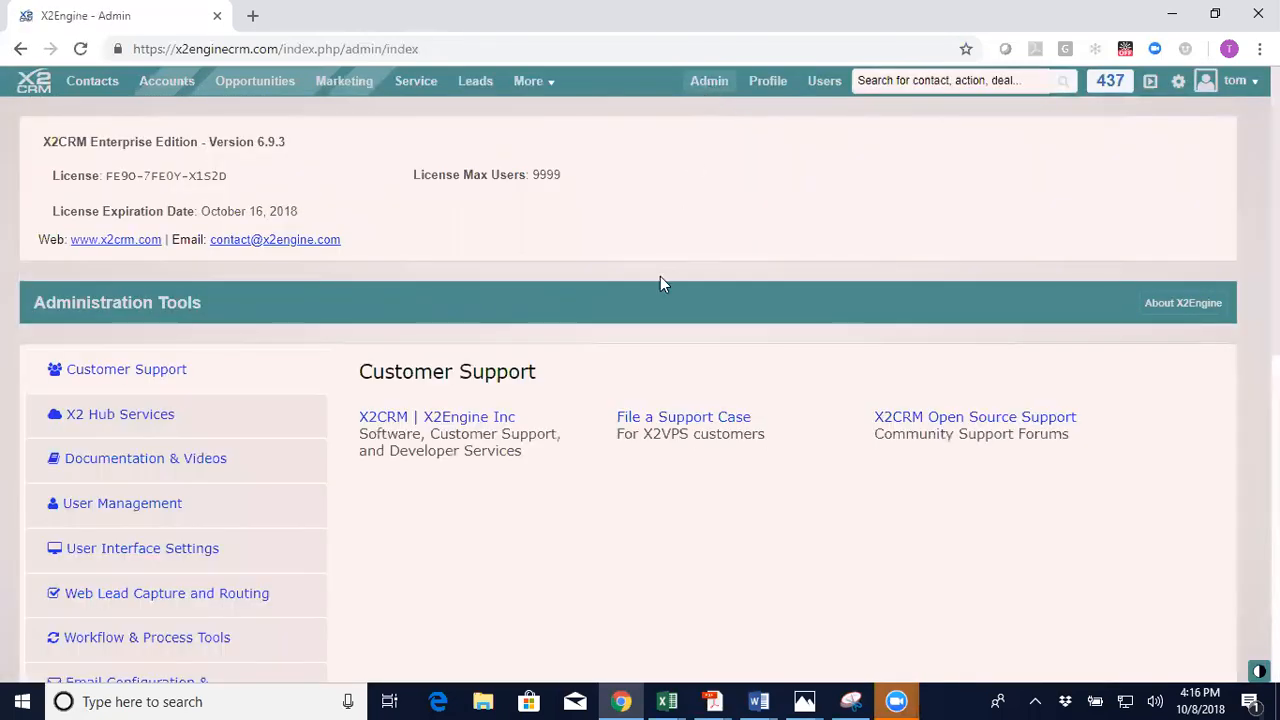
pyautogui.scroll(-4, 508, 481)
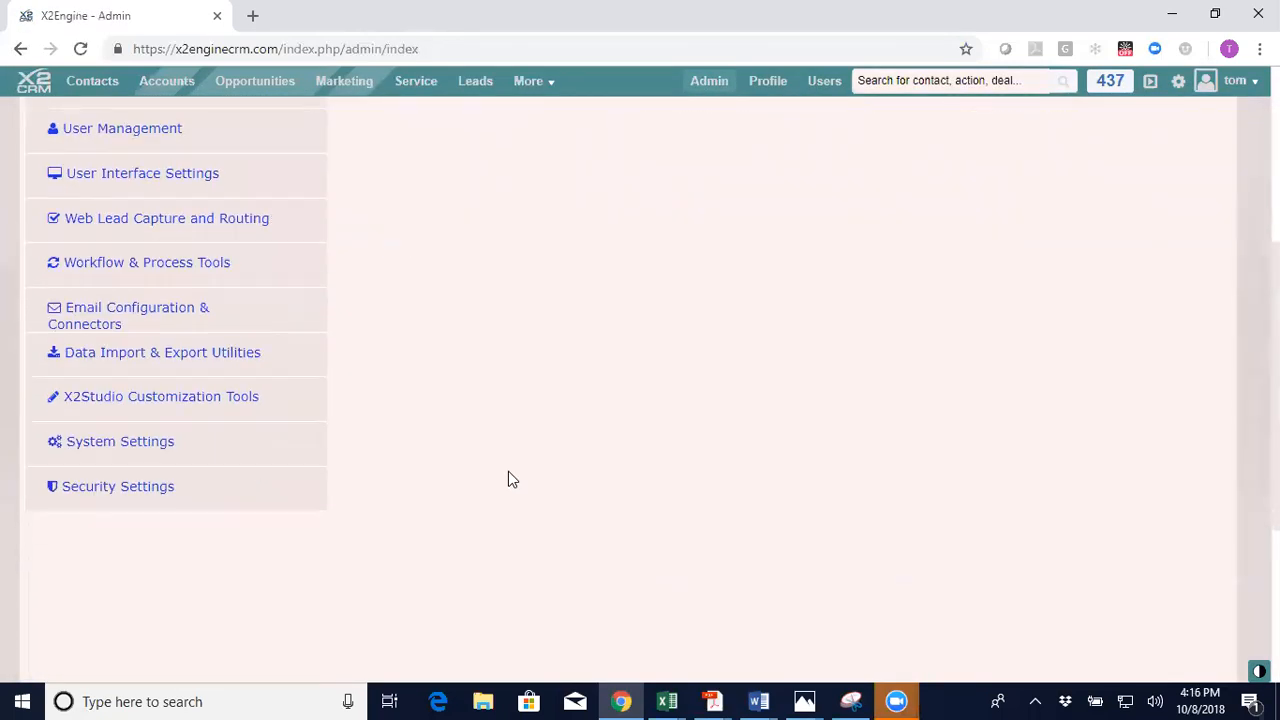
pyautogui.click(97, 399)
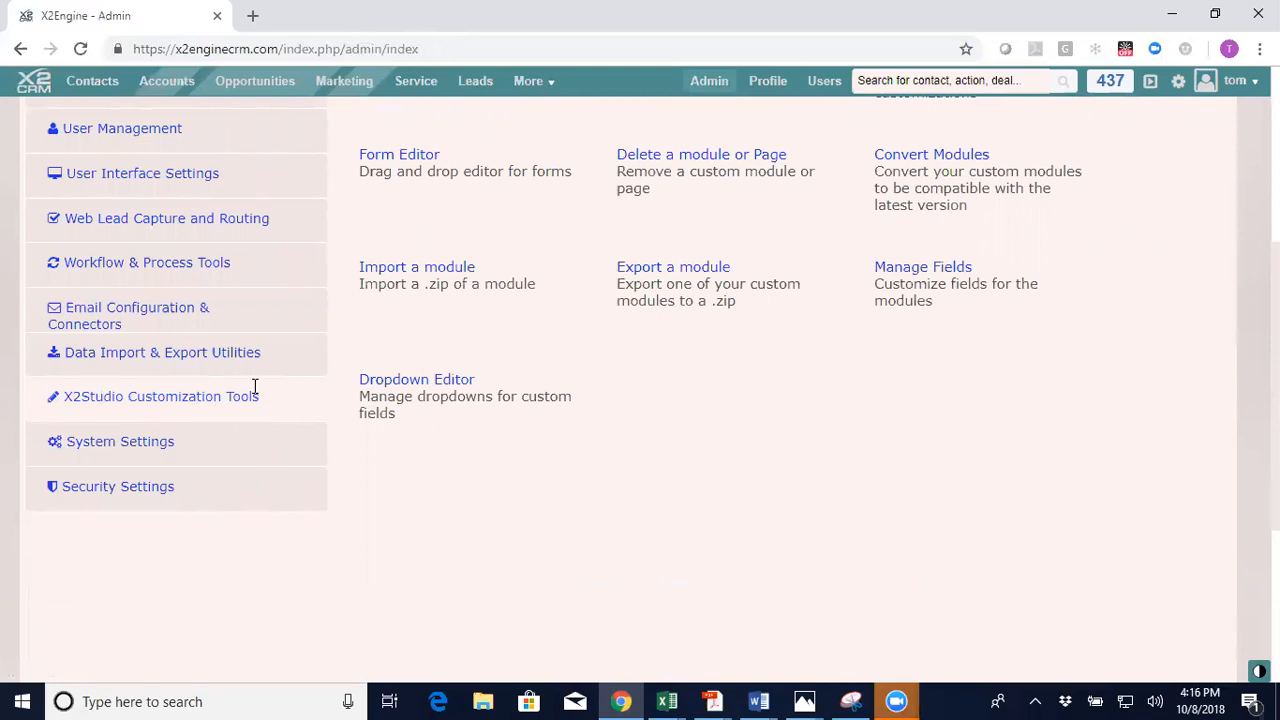
pyautogui.click(376, 158)
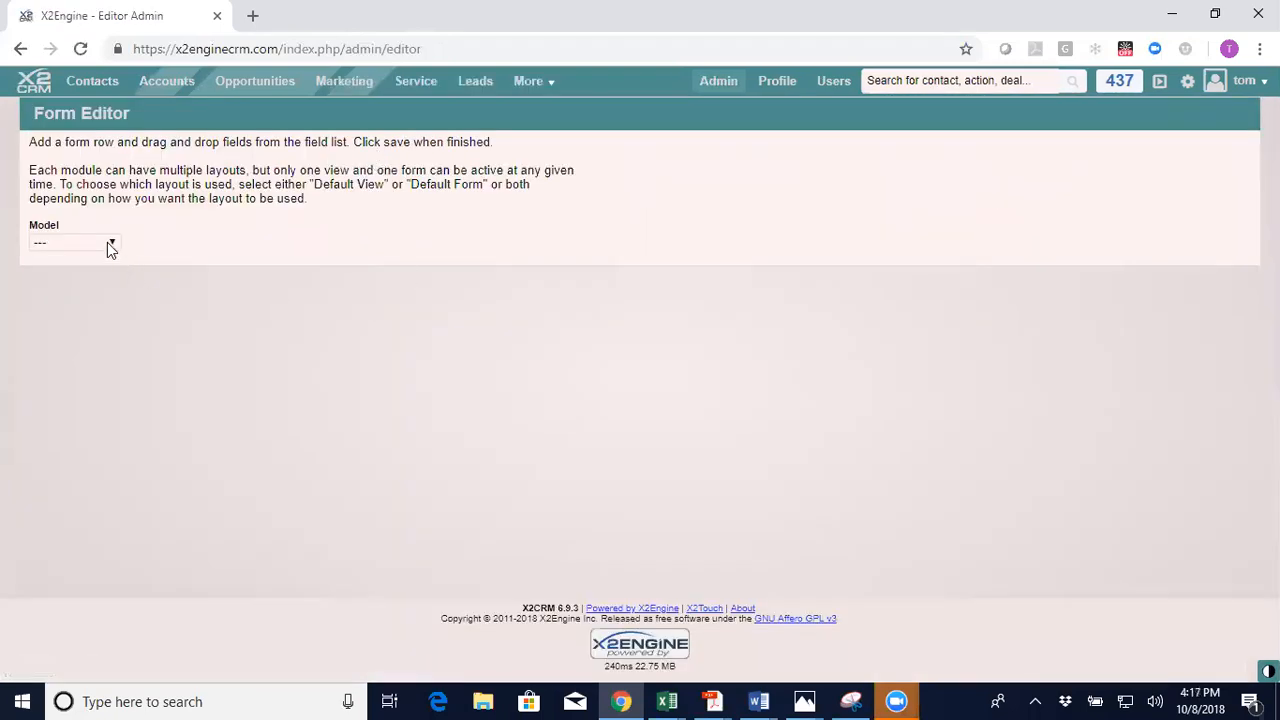
pyautogui.click(109, 244)
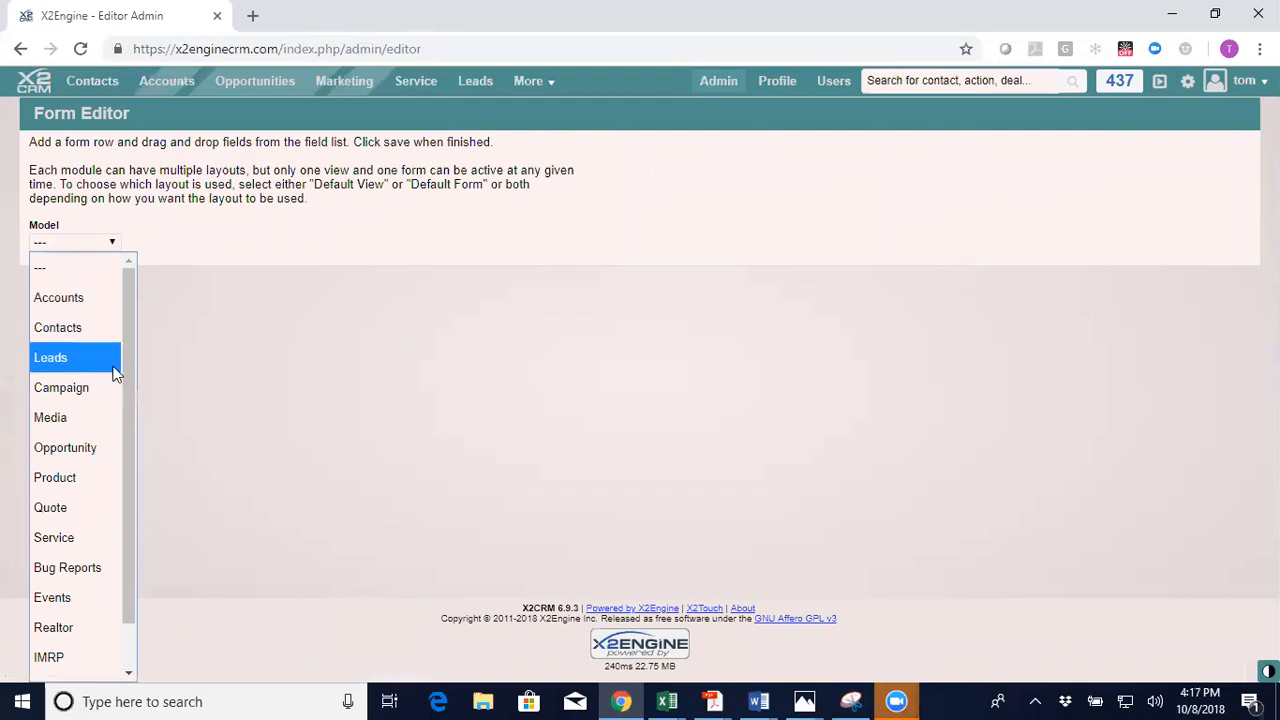
pyautogui.scroll(-1, 120, 499)
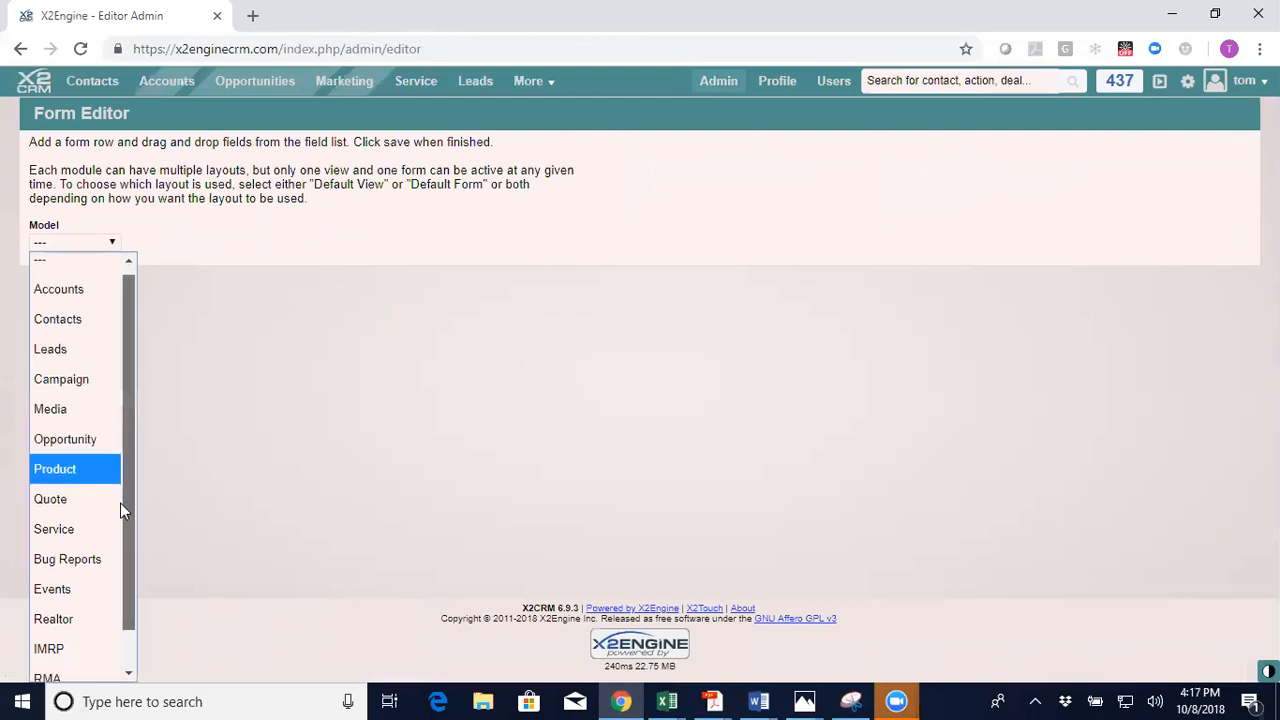
pyautogui.click(57, 667)
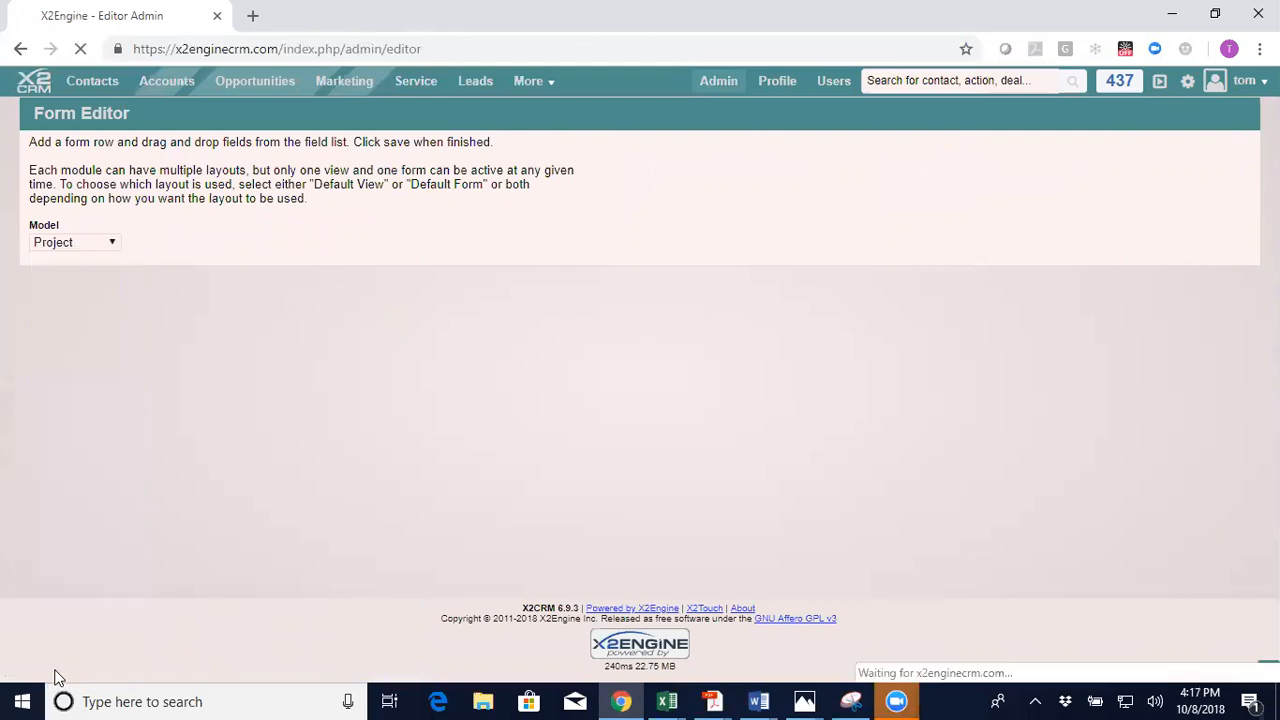
# Load the Default version of the Project form layout for editing
pyautogui.click(232, 247)
pyautogui.click(182, 296)
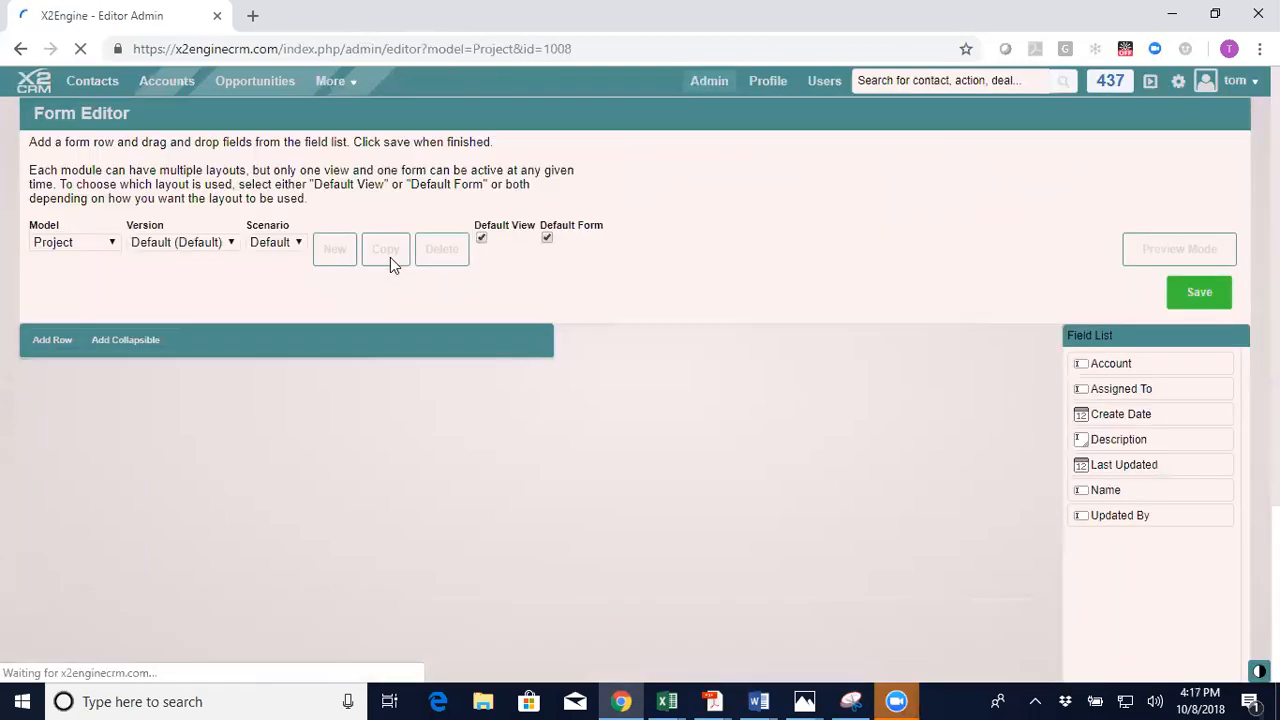
pyautogui.scroll(-2, 677, 334)
pyautogui.scroll(-1, 677, 334)
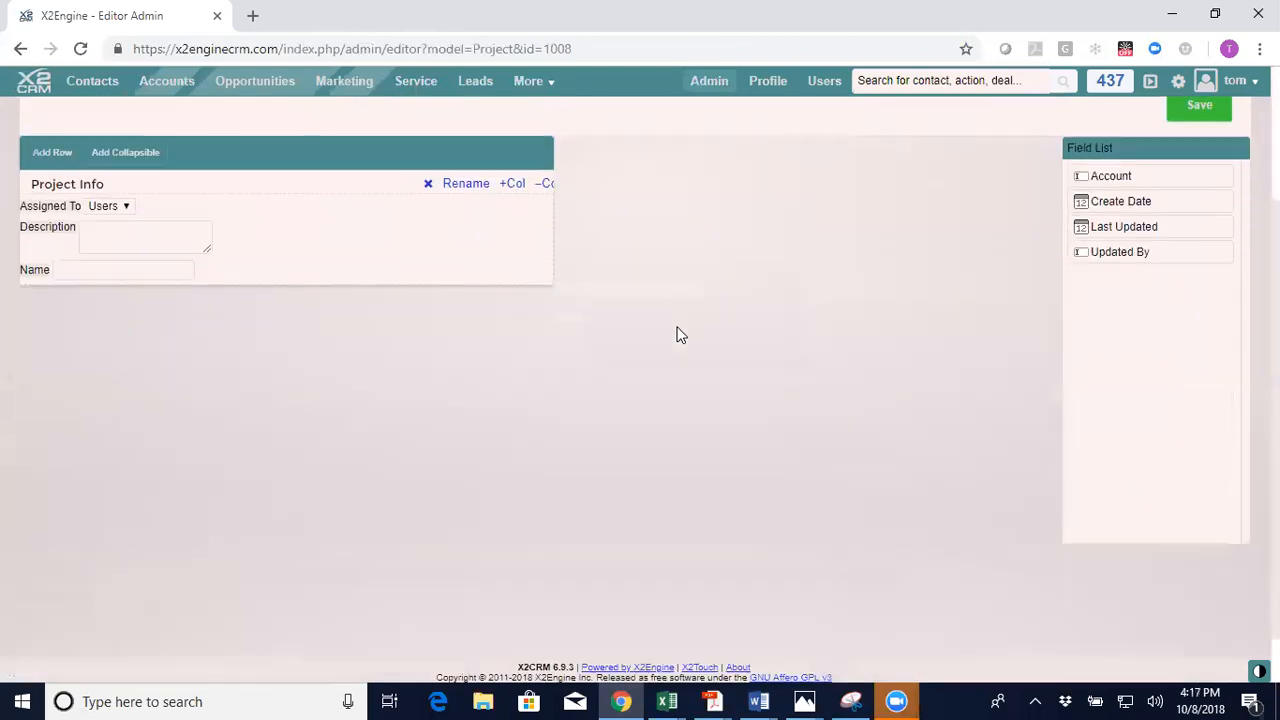
pyautogui.scroll(1, 677, 334)
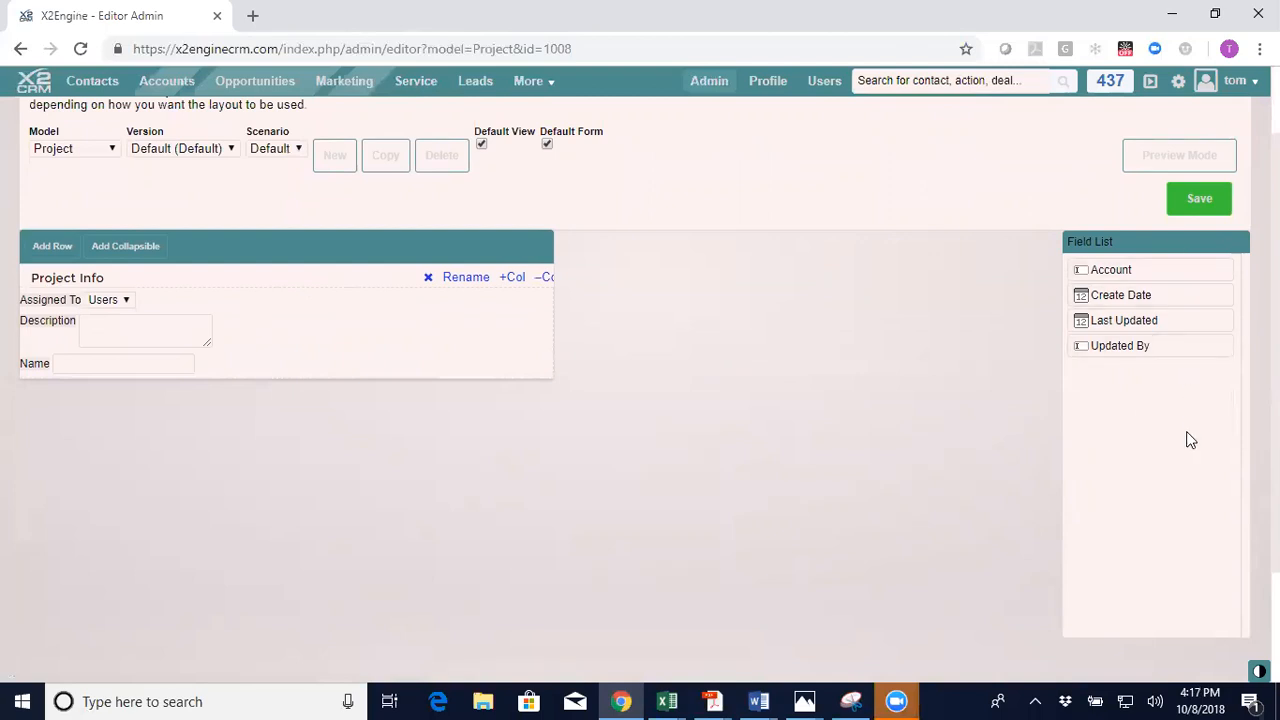
# Add the Account field to the Project form, order the fields as Name, Account, Description, Assigned To, and save the layout
pyautogui.moveTo(1091, 268); pyautogui.dragTo(50, 394)
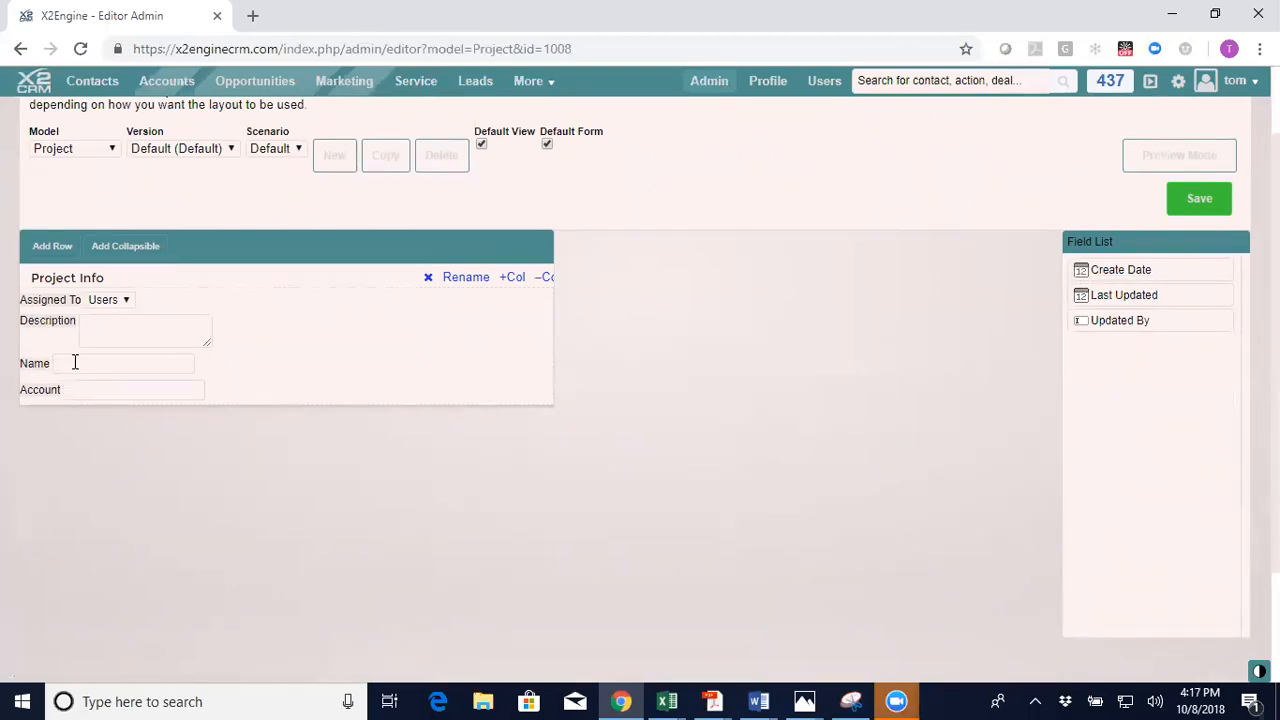
pyautogui.moveTo(57, 322); pyautogui.dragTo(60, 376)
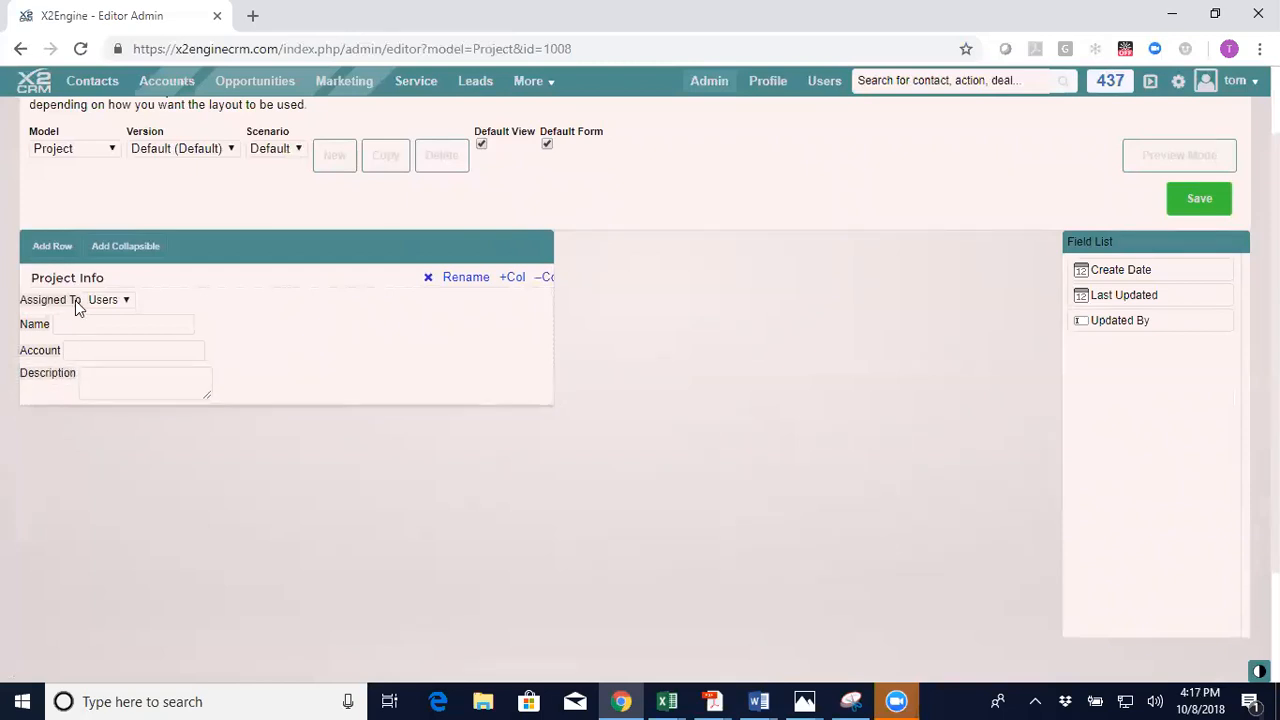
pyautogui.moveTo(53, 305); pyautogui.dragTo(58, 394)
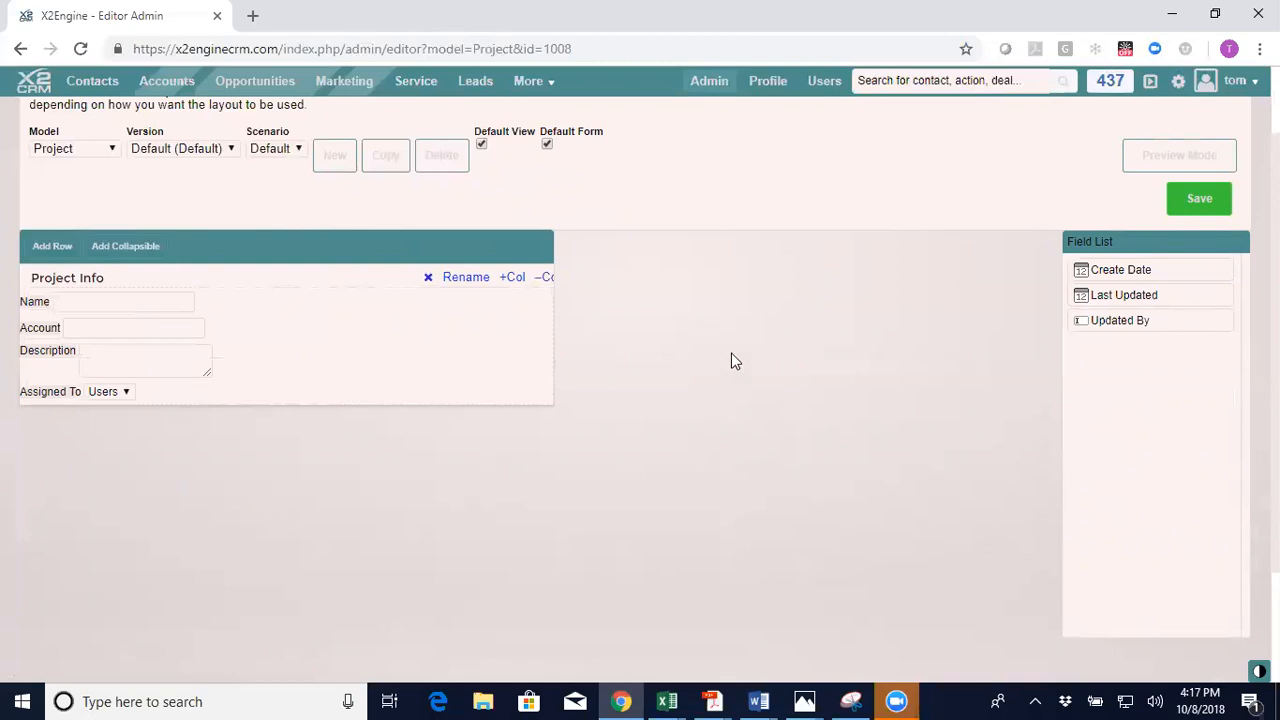
pyautogui.click(1198, 204)
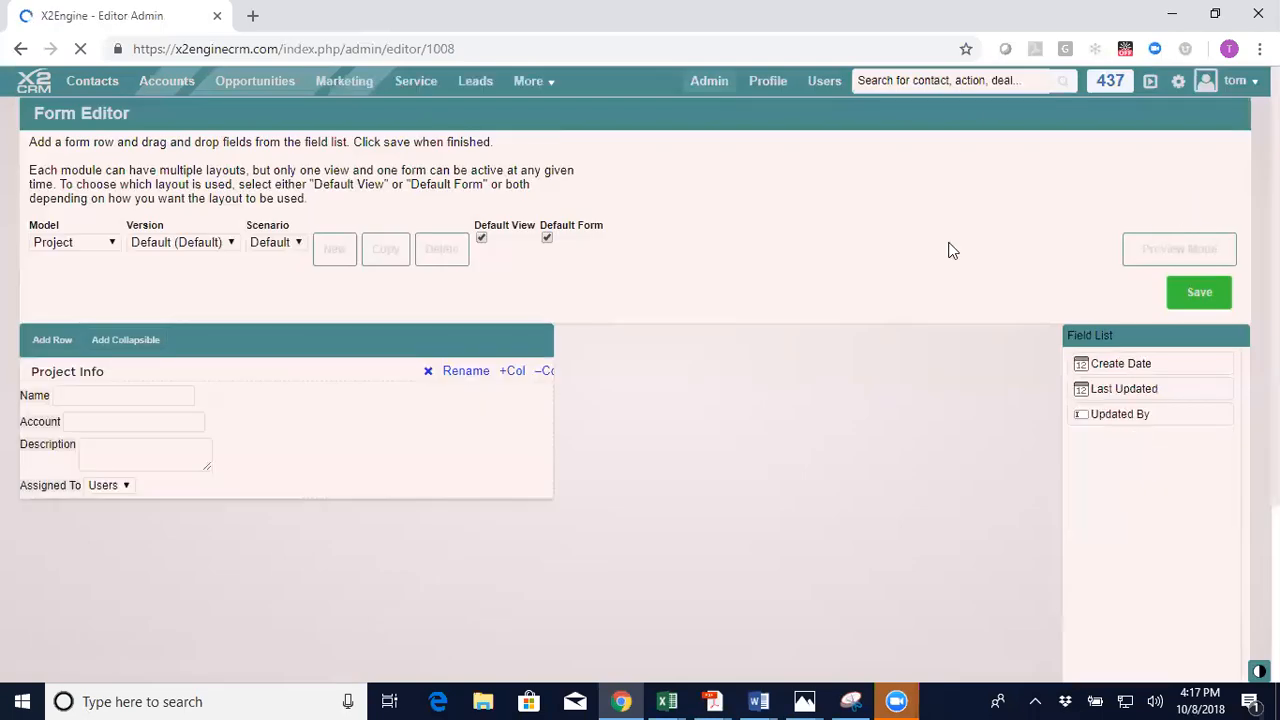
# Start a new record in the Project module and name it Product Launch
pyautogui.click(538, 88)
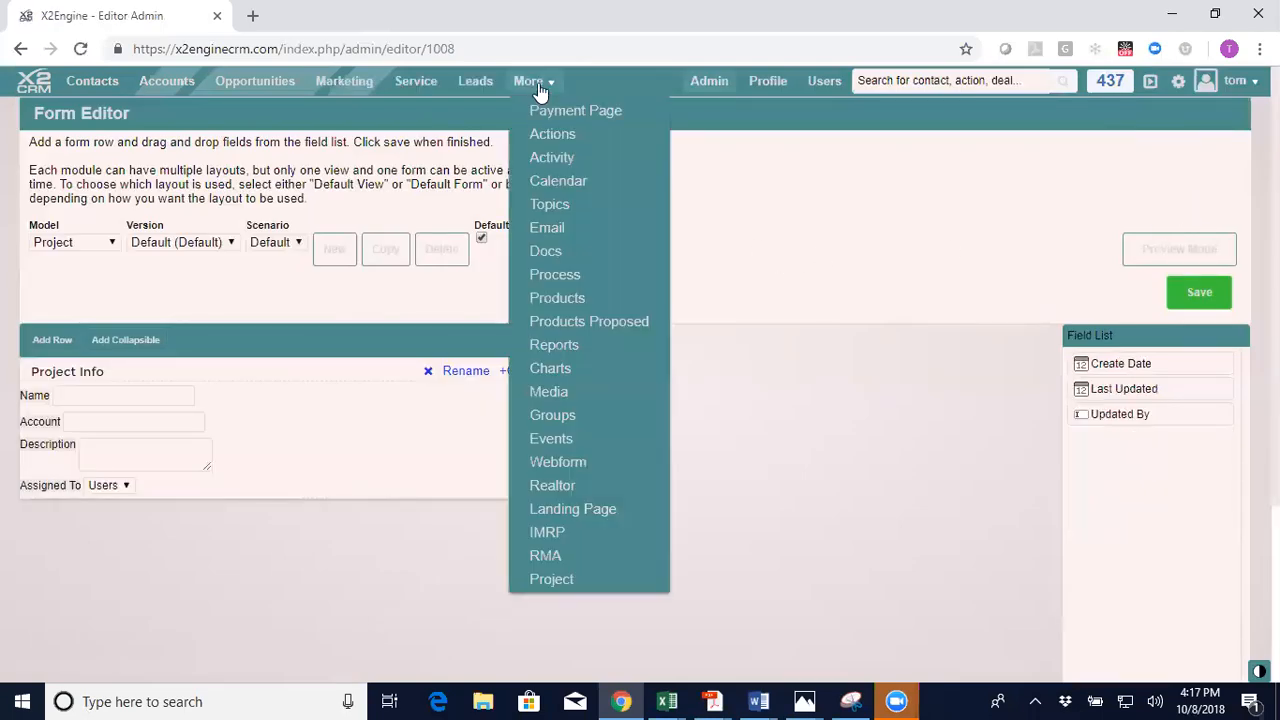
pyautogui.click(553, 580)
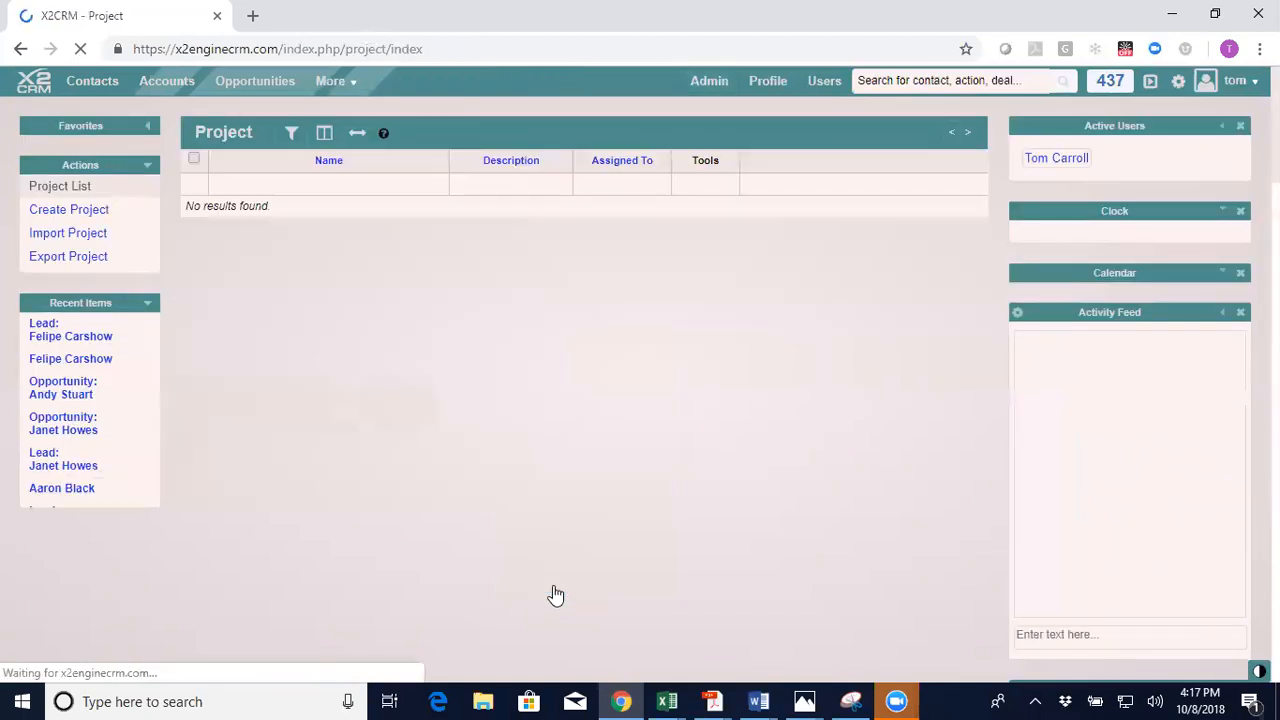
pyautogui.click(72, 212)
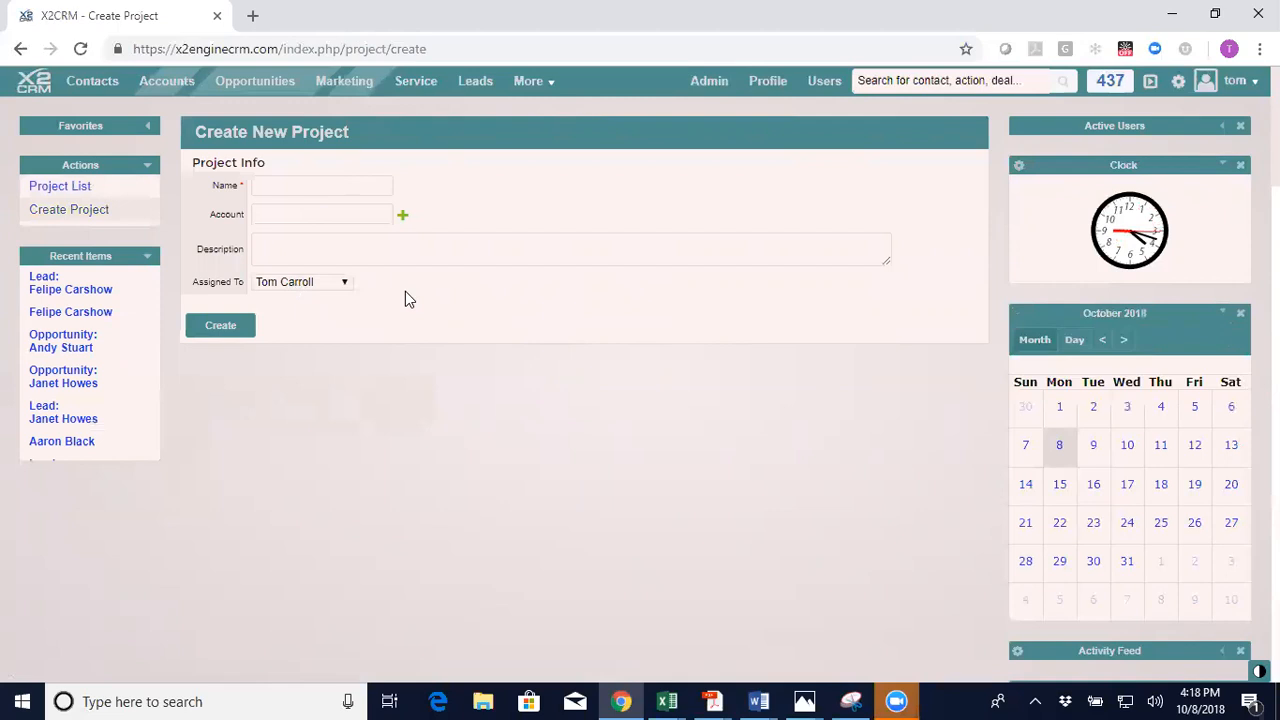
pyautogui.click(327, 184)
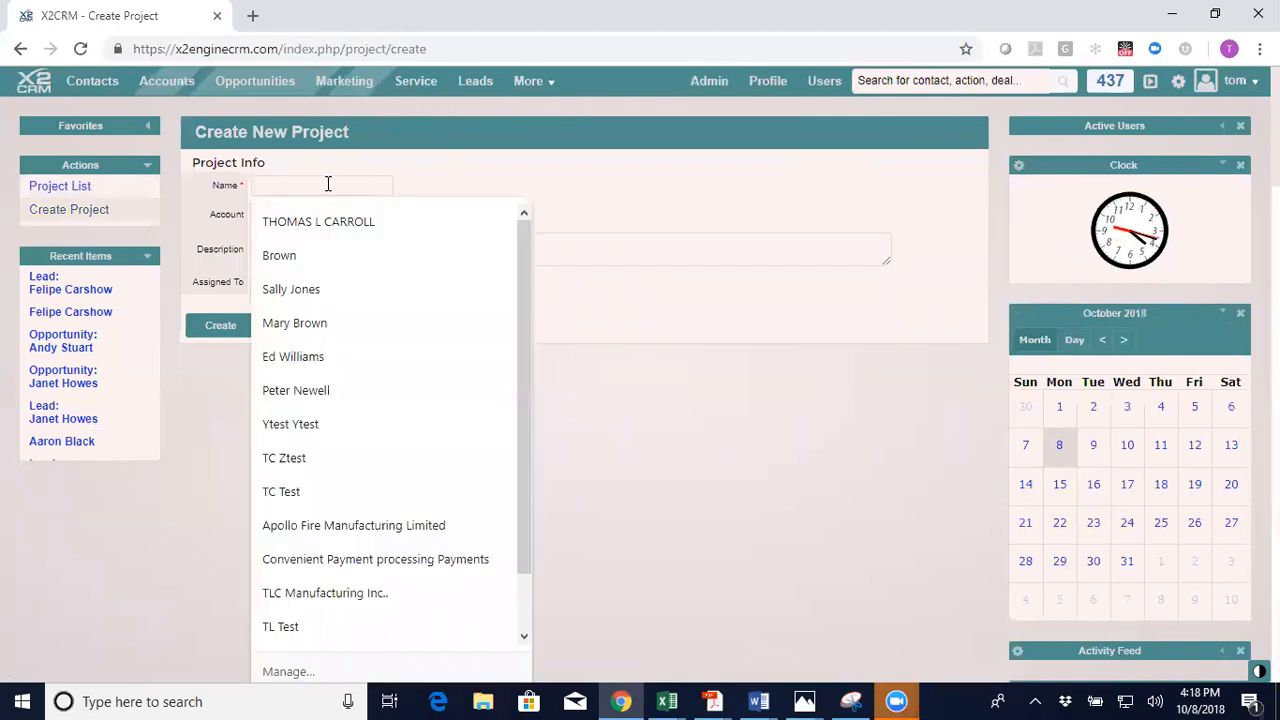
pyautogui.write('Pr')
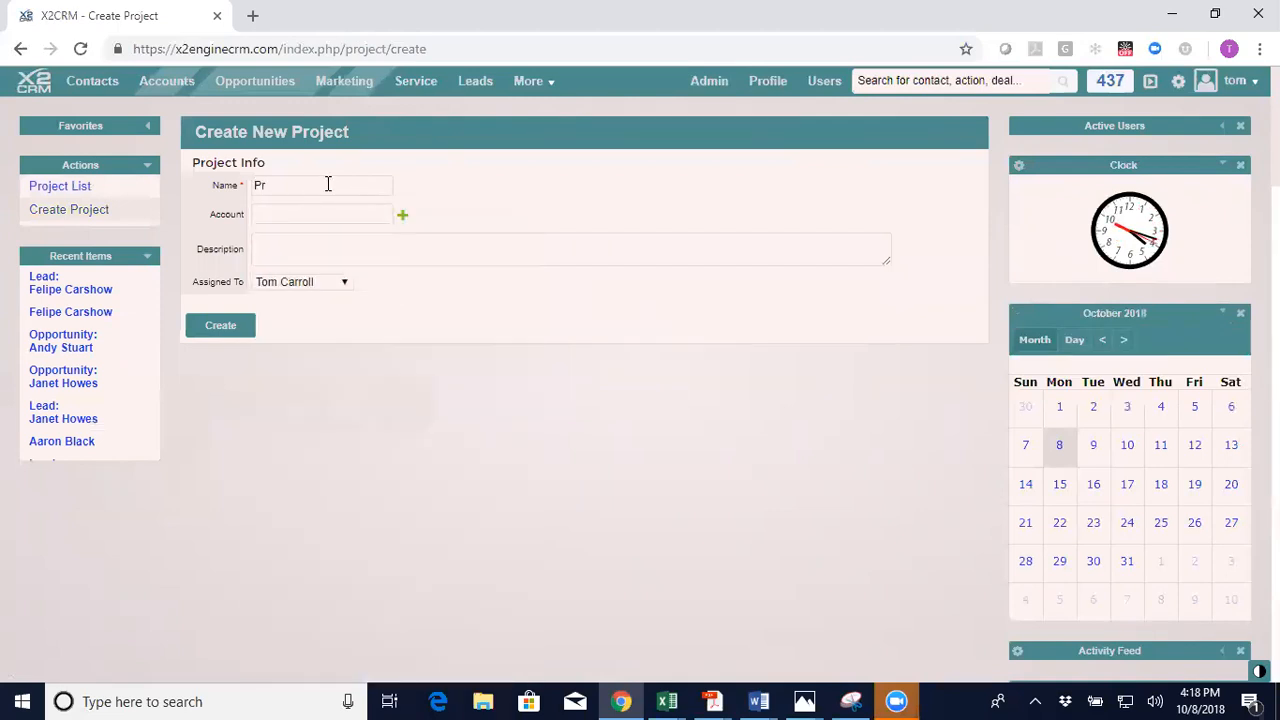
pyautogui.write('oduct Launch')
# Link the project to the Example Co. account and enter New product launch project as its description
pyautogui.click(318, 210)
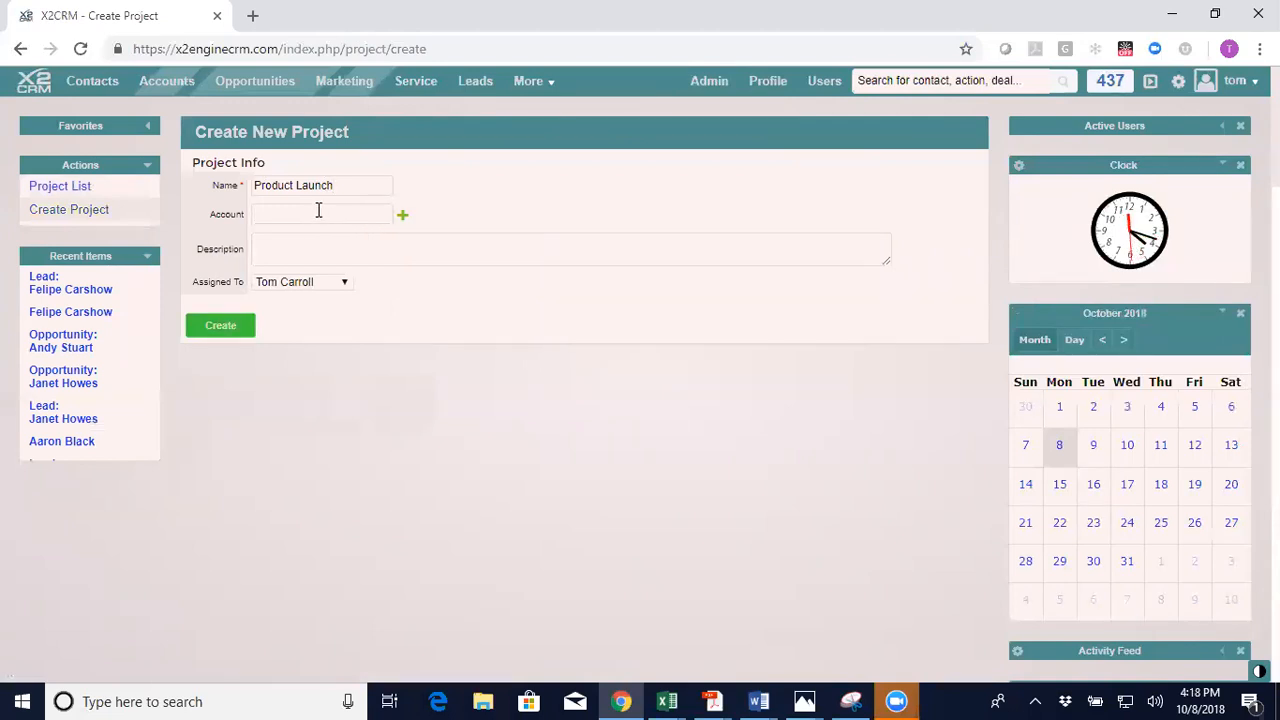
pyautogui.write('Ex')
pyautogui.click(306, 240)
pyautogui.write('New product launch proje')
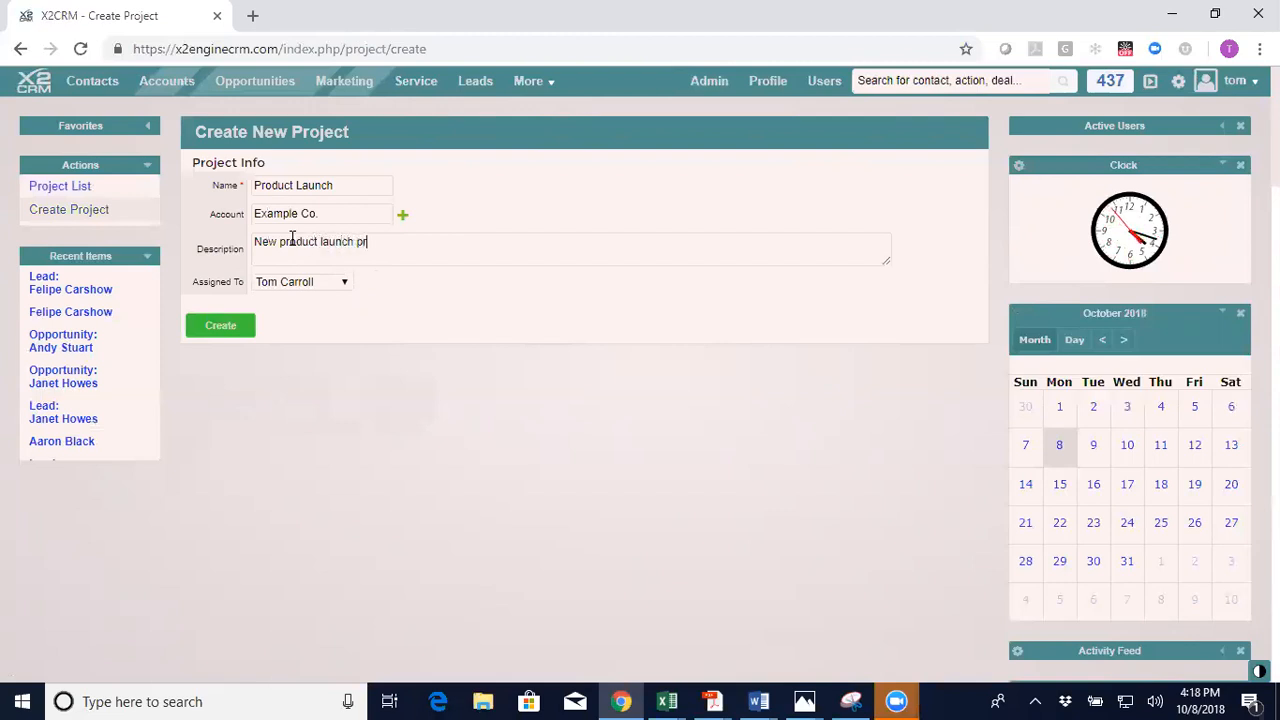
pyautogui.write('ct')
pyautogui.press('BackSpace')
pyautogui.press('BackSpace')
pyautogui.write('c')
# Create the project record and reopen Product Launch from the project list
pyautogui.click(232, 325)
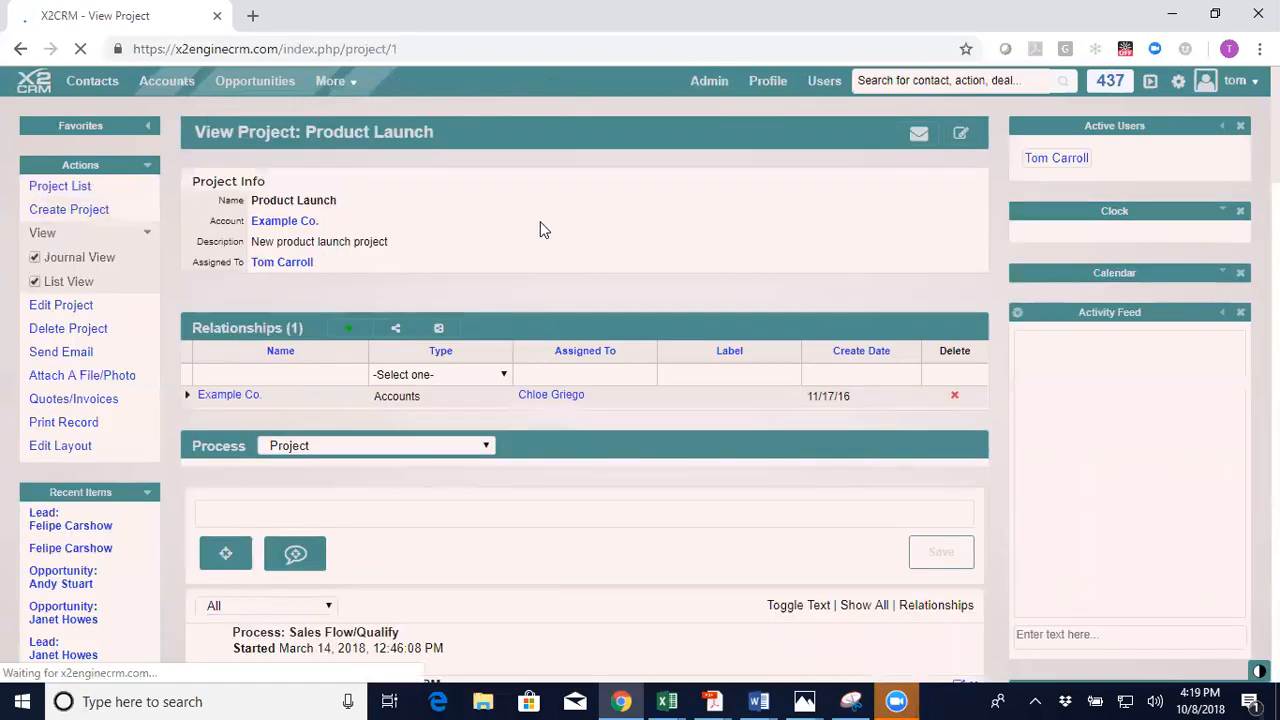
pyautogui.click(88, 187)
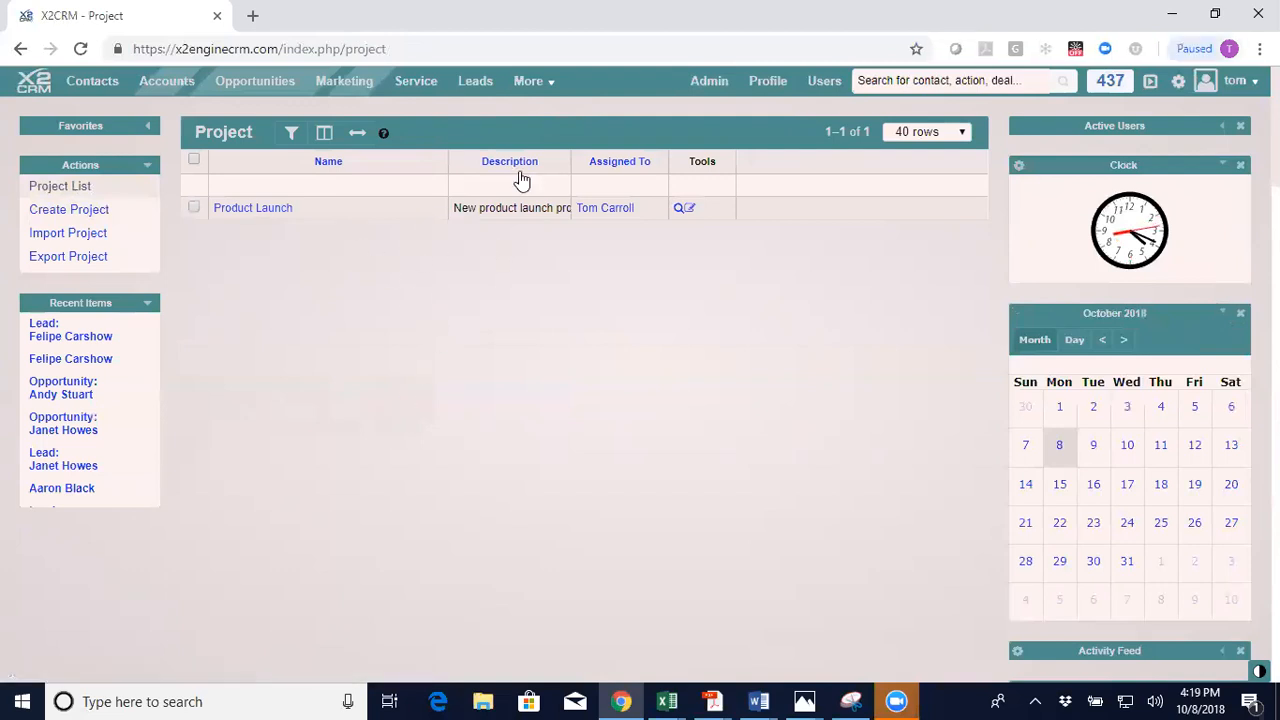
pyautogui.click(246, 211)
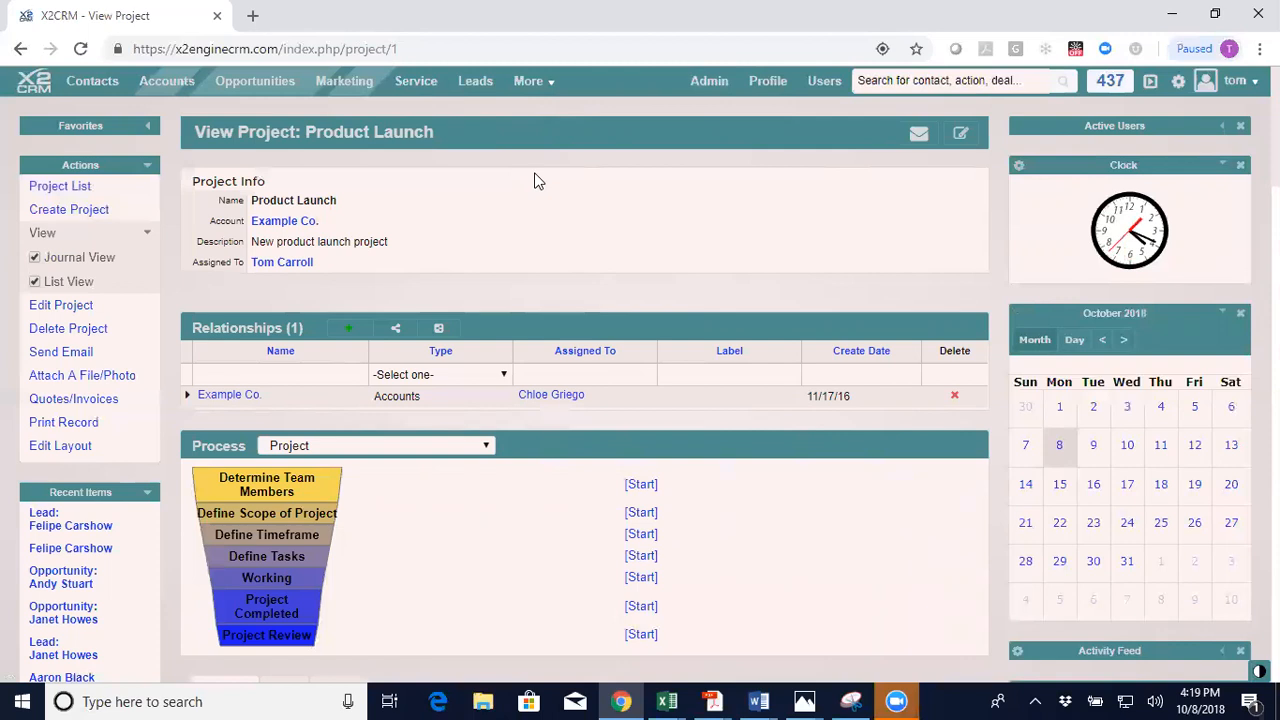
# Open the form for creating a custom module in the X2Studio customization tools
pyautogui.click(709, 88)
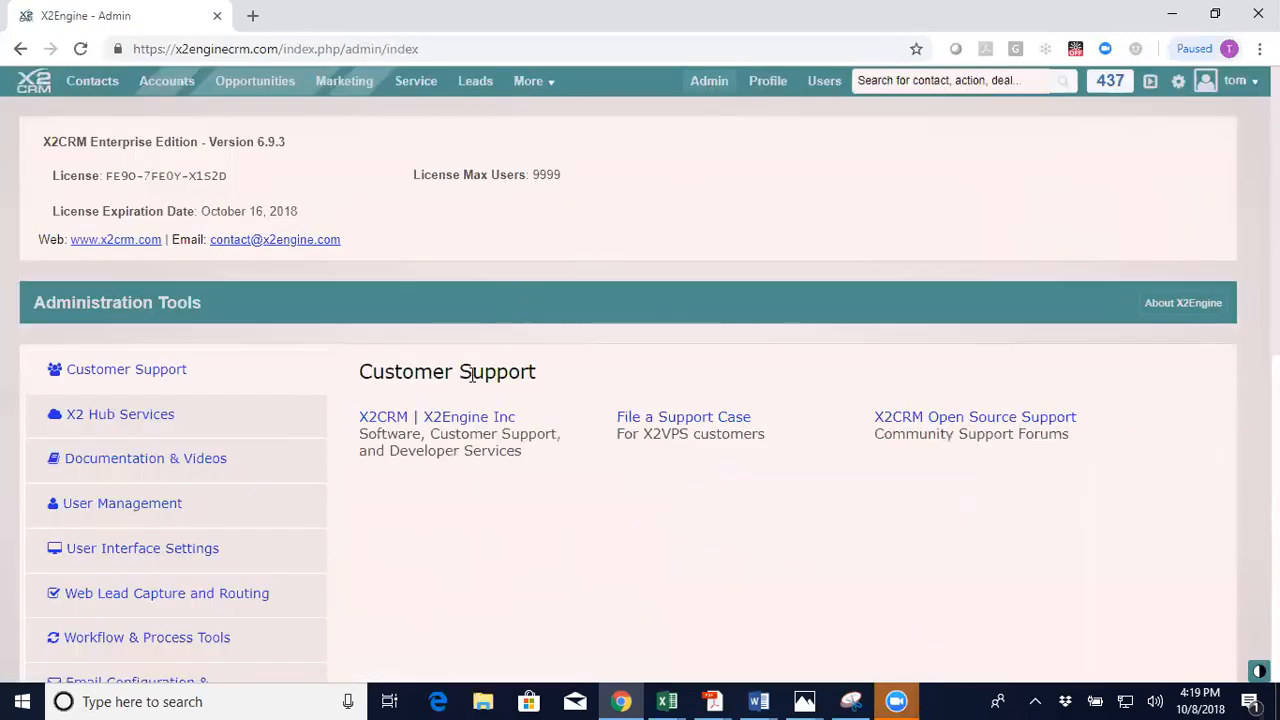
pyautogui.scroll(-1, 459, 413)
pyautogui.scroll(-3, 450, 410)
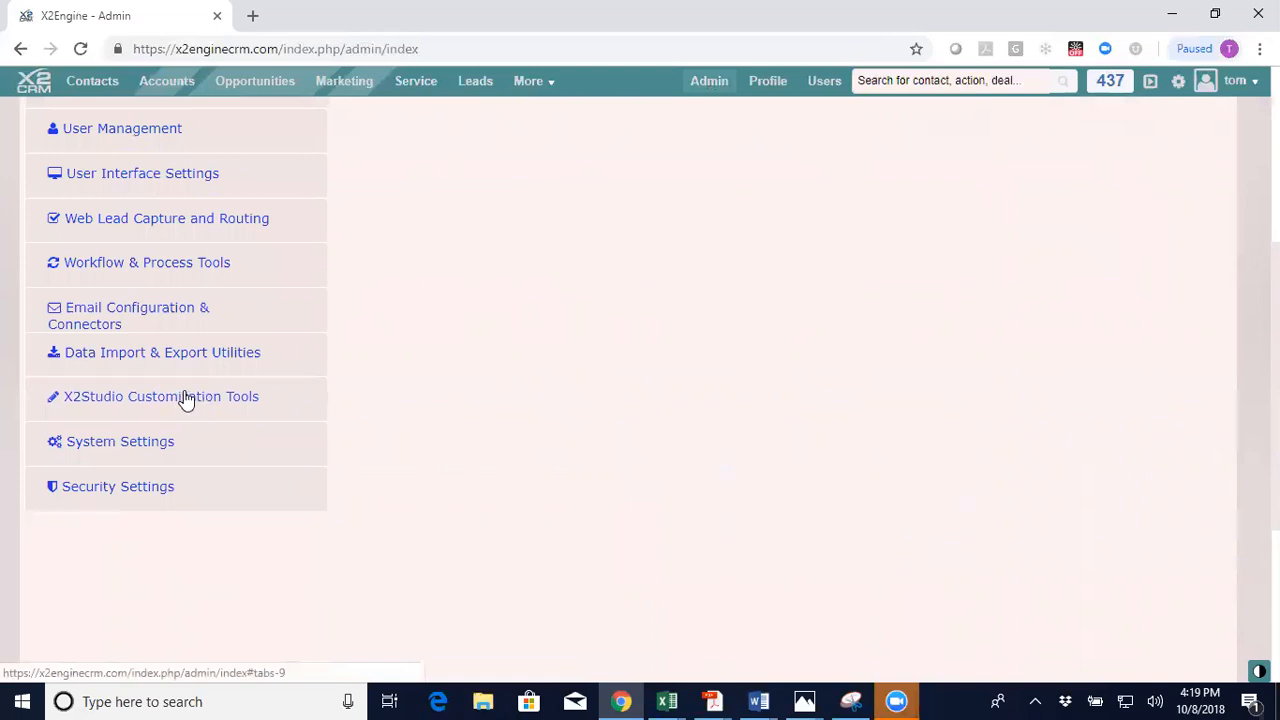
pyautogui.scroll(2, 474, 346)
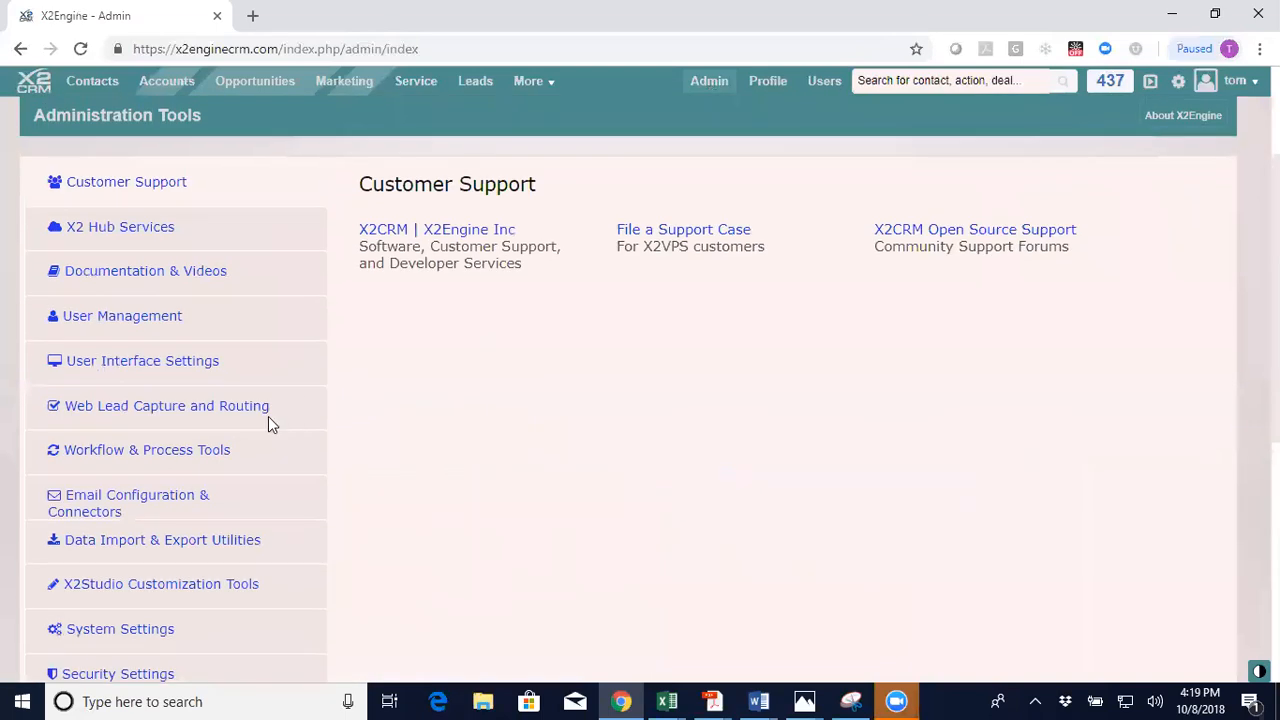
pyautogui.click(95, 585)
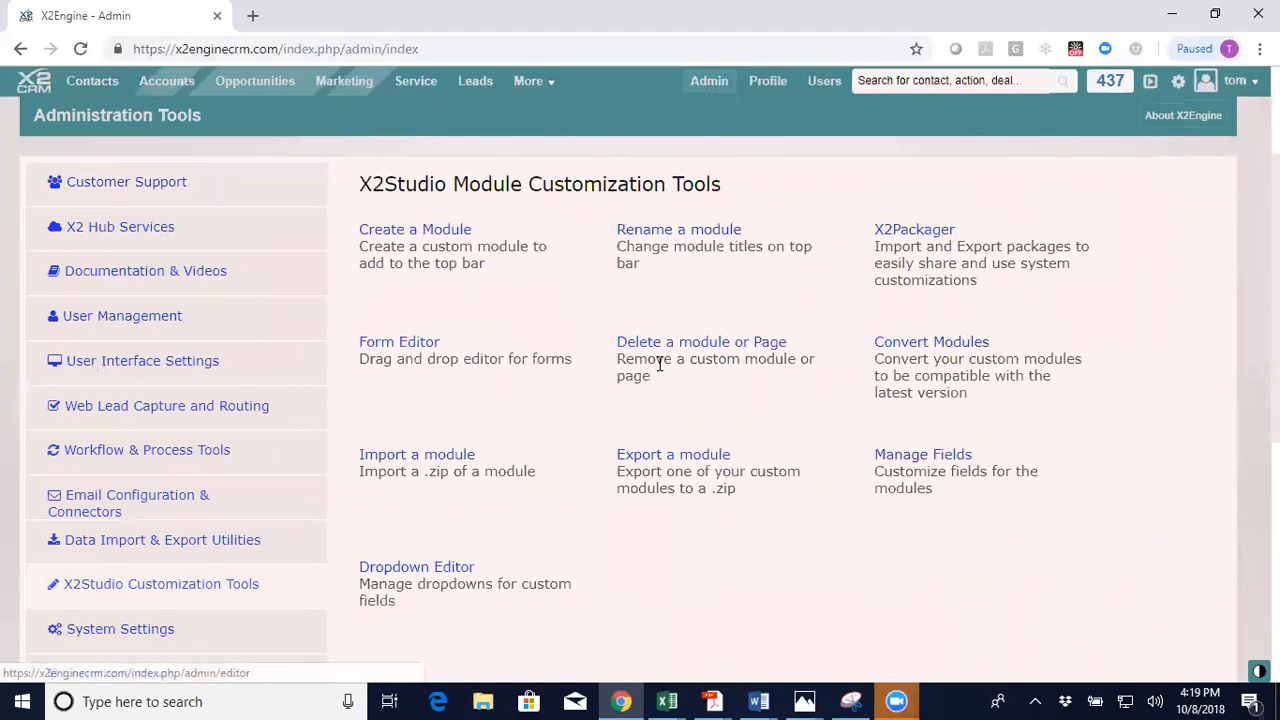
pyautogui.click(431, 232)
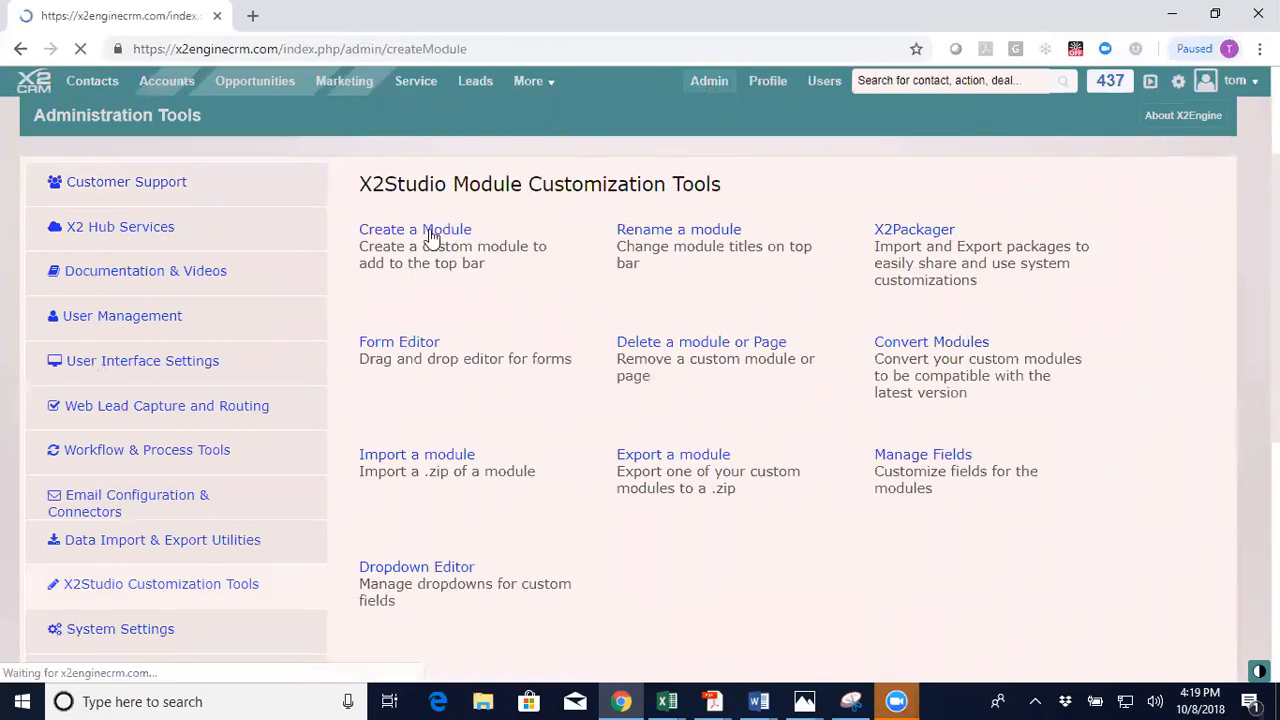
# Create a module titled Task and open its blank form for a new task
pyautogui.click(165, 268)
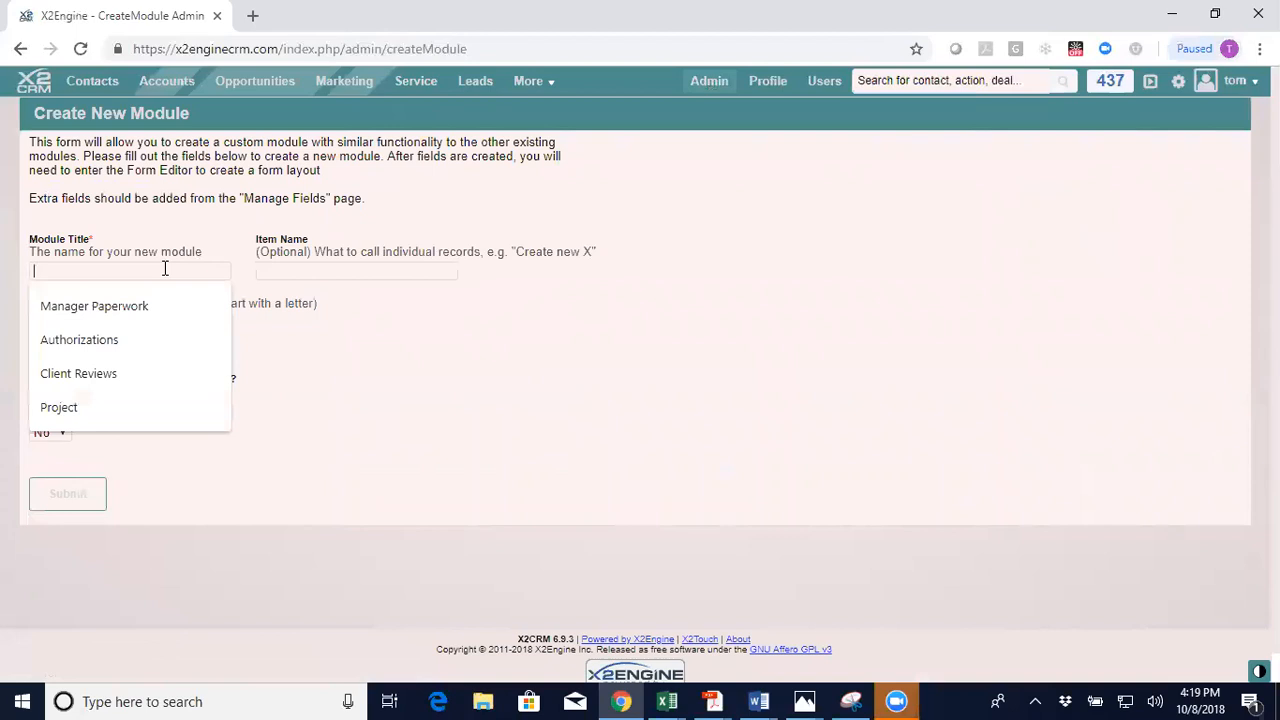
pyautogui.write('Task')
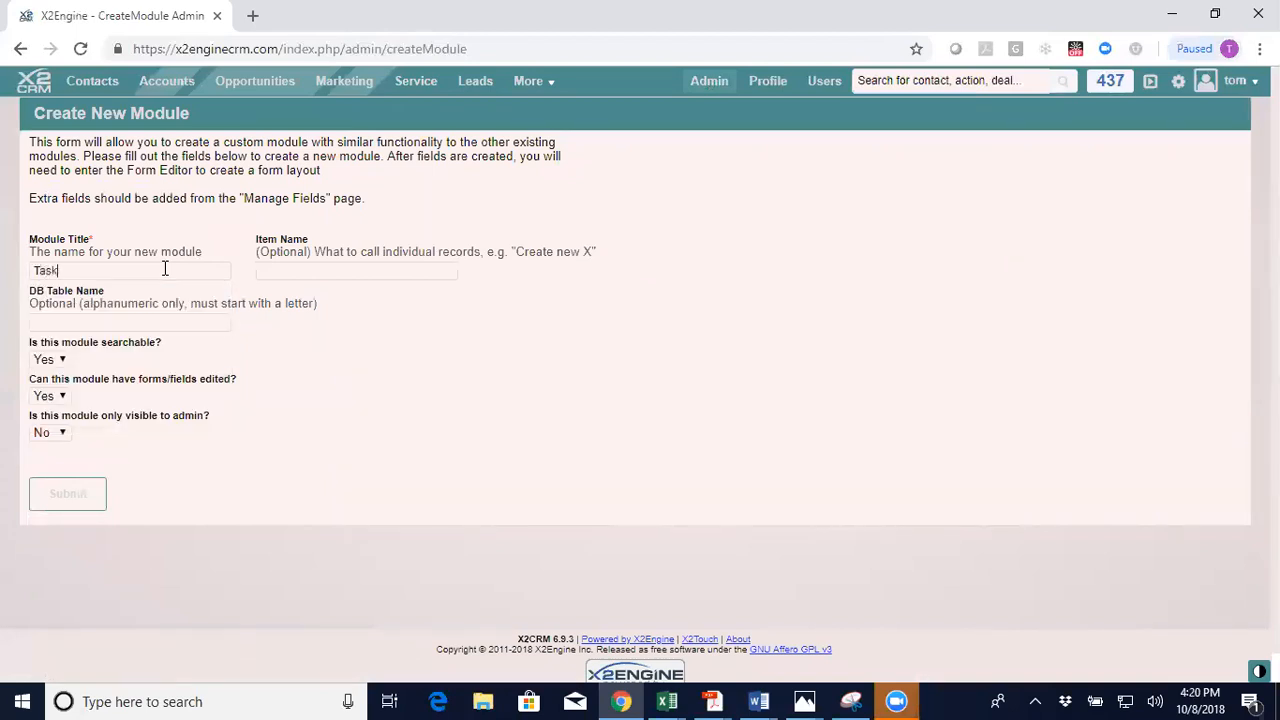
pyautogui.click(72, 496)
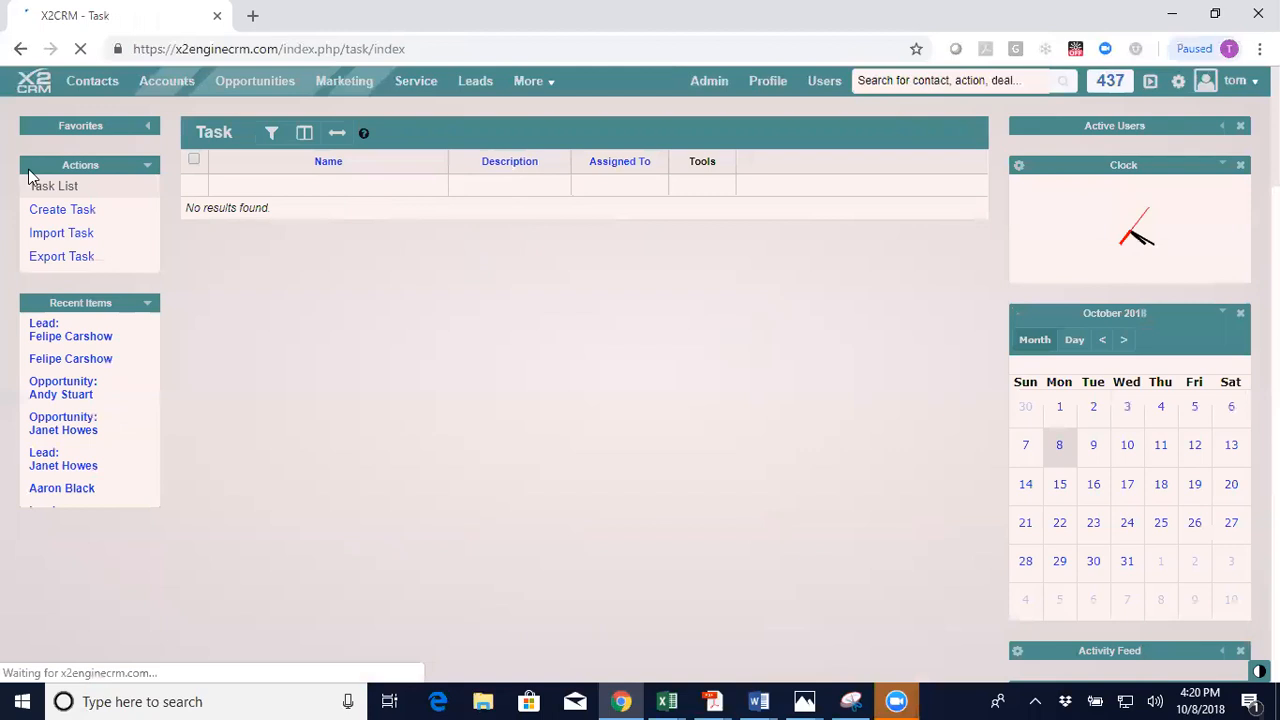
pyautogui.click(49, 212)
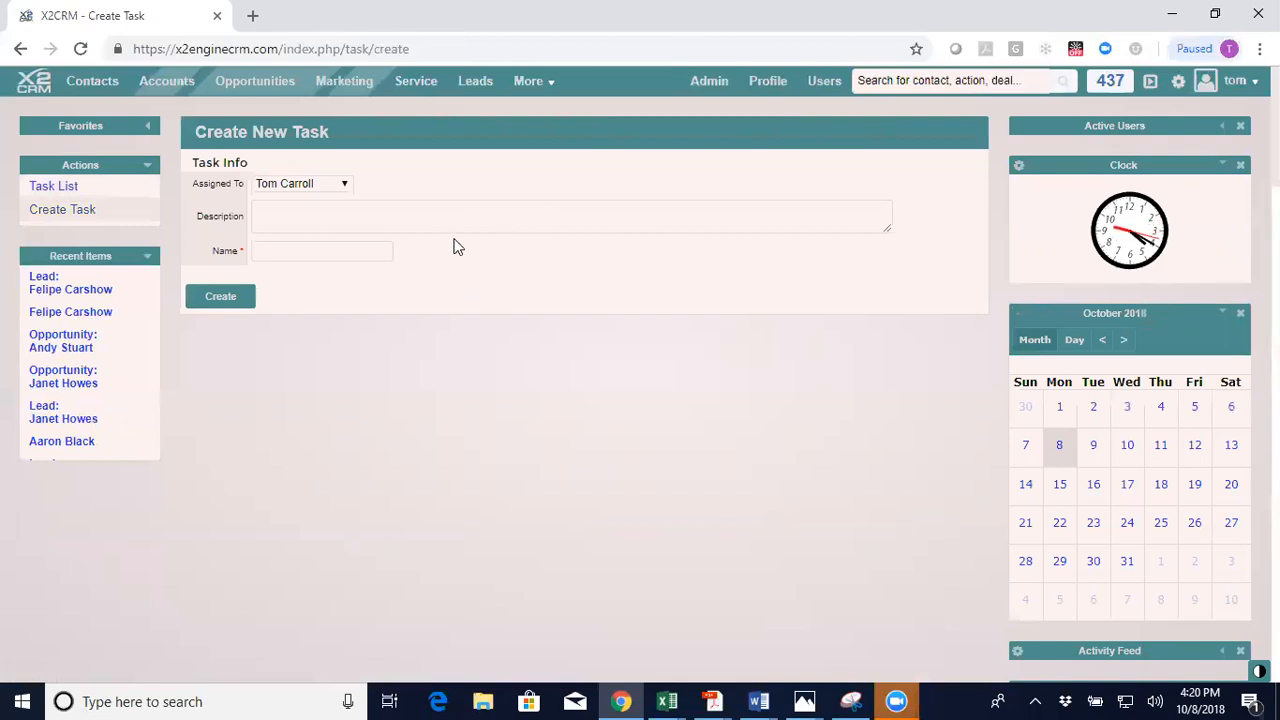
# Go to Manage Fields in the X2Studio customization tools and start adding a custom field
pyautogui.click(701, 84)
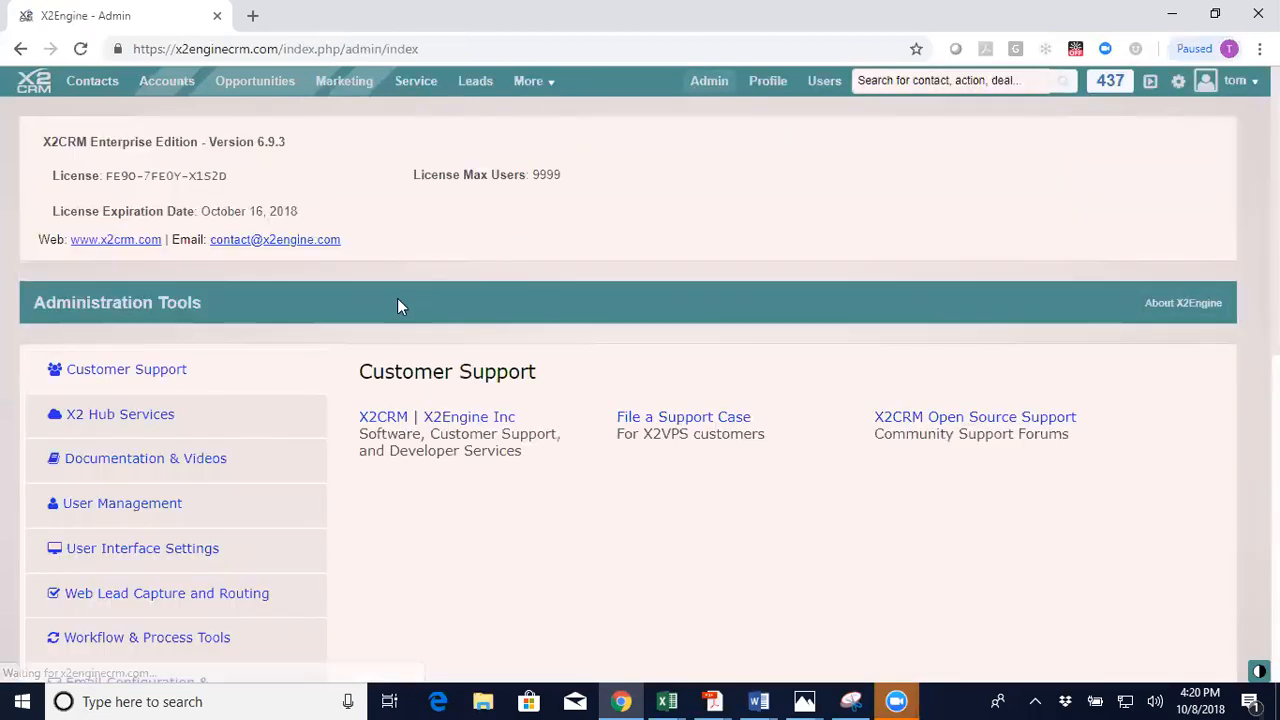
pyautogui.scroll(-5, 396, 296)
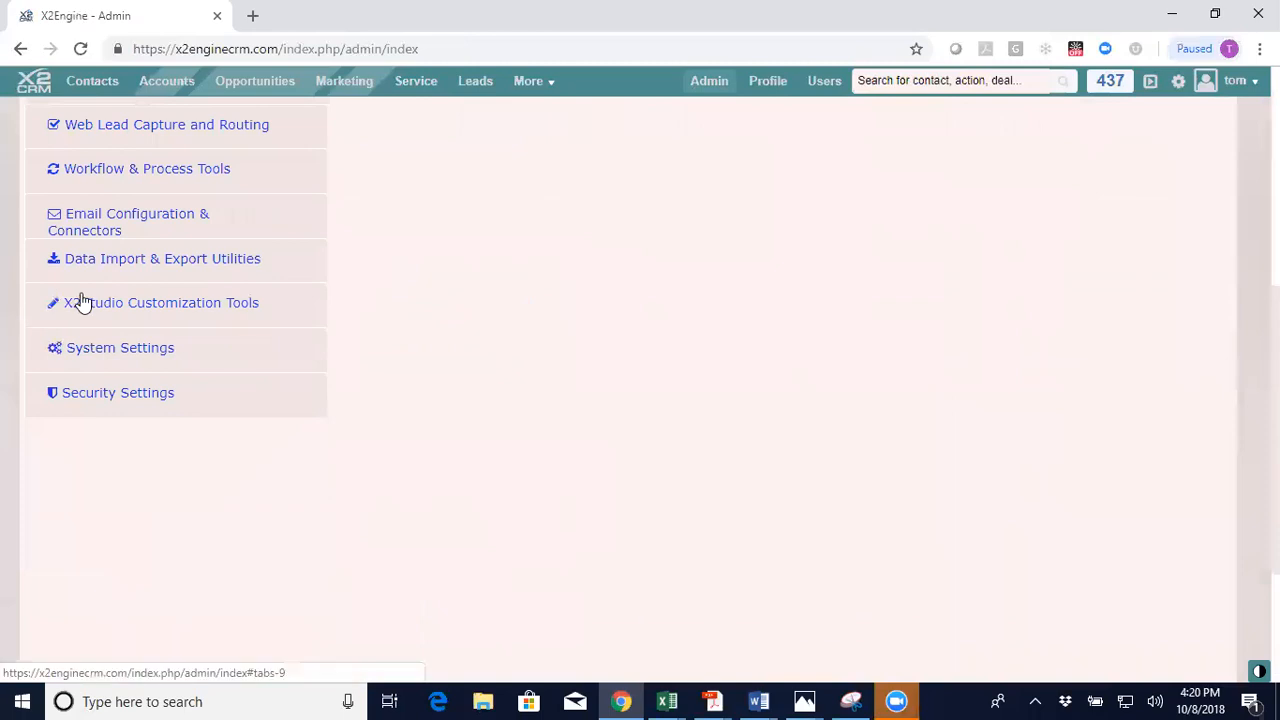
pyautogui.click(82, 302)
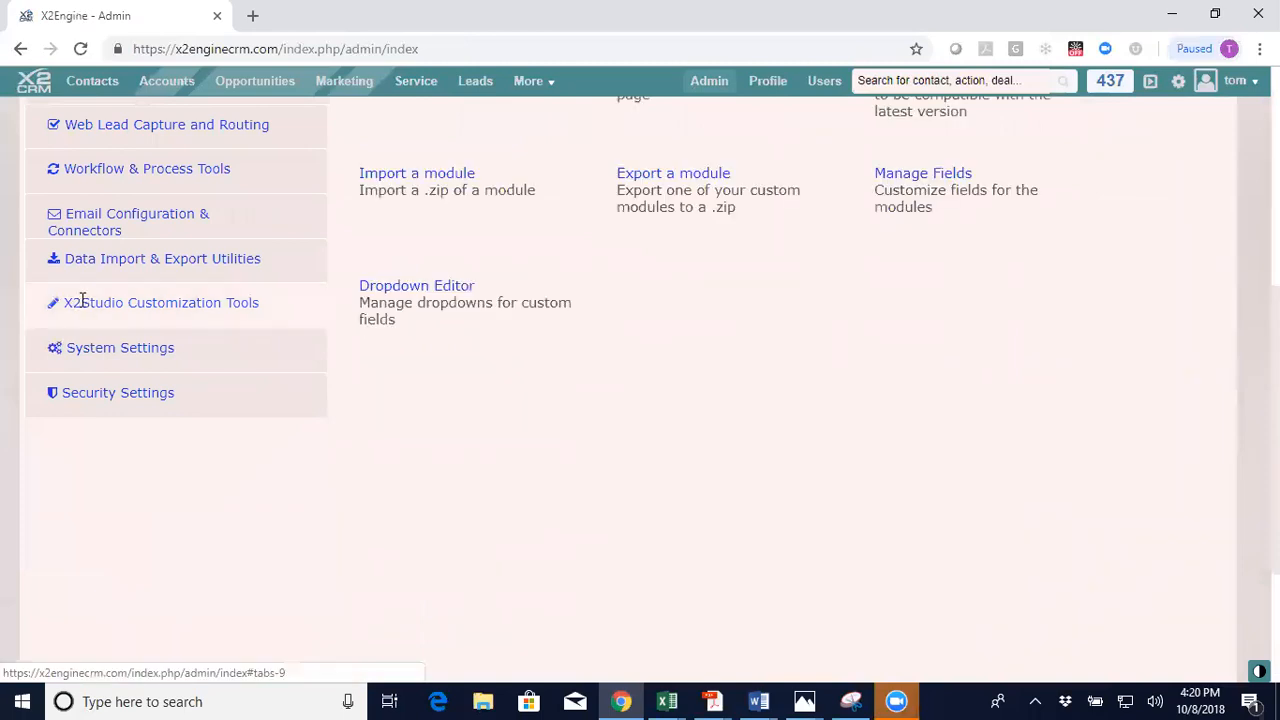
pyautogui.click(914, 178)
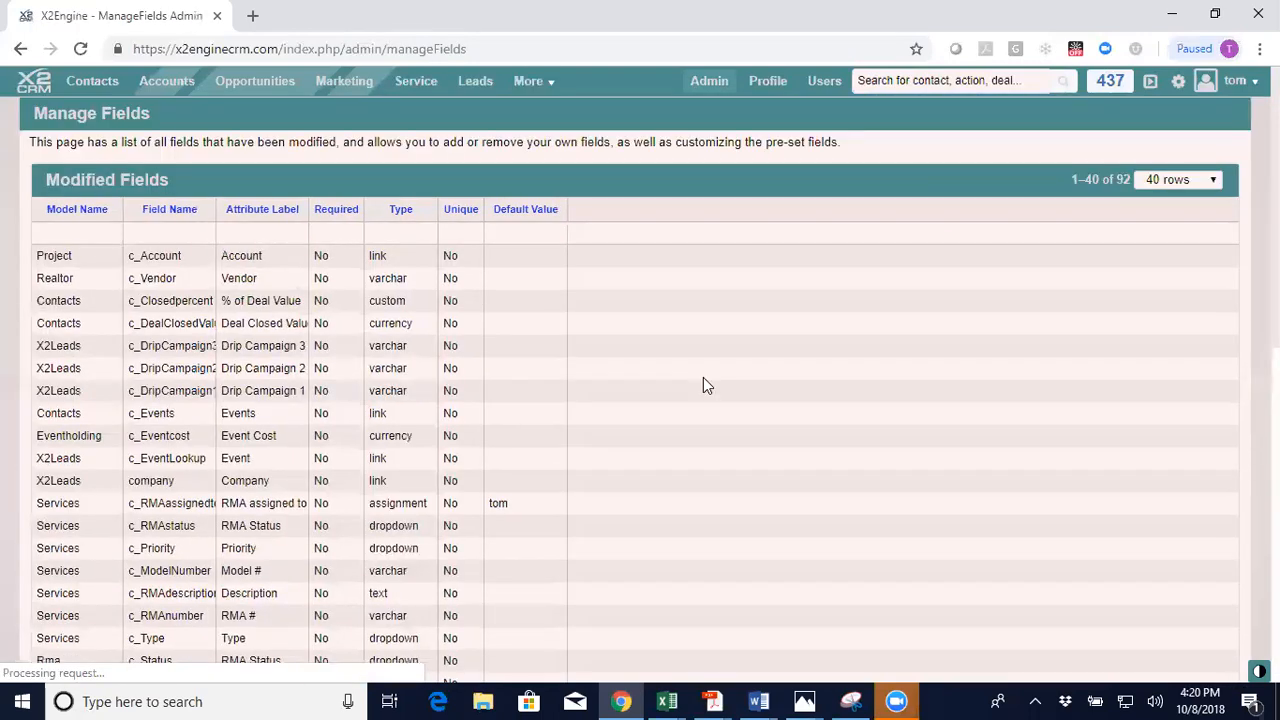
pyautogui.scroll(-10, 703, 380)
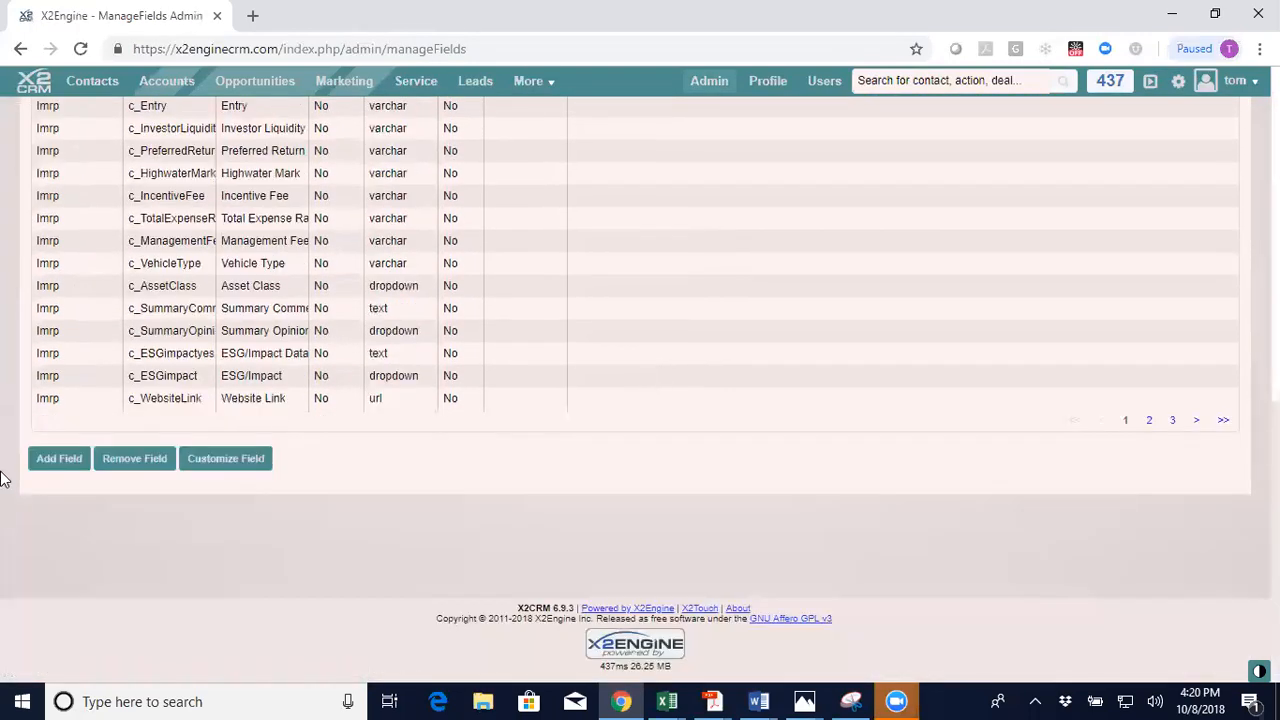
pyautogui.click(72, 460)
pyautogui.scroll(-3, 422, 488)
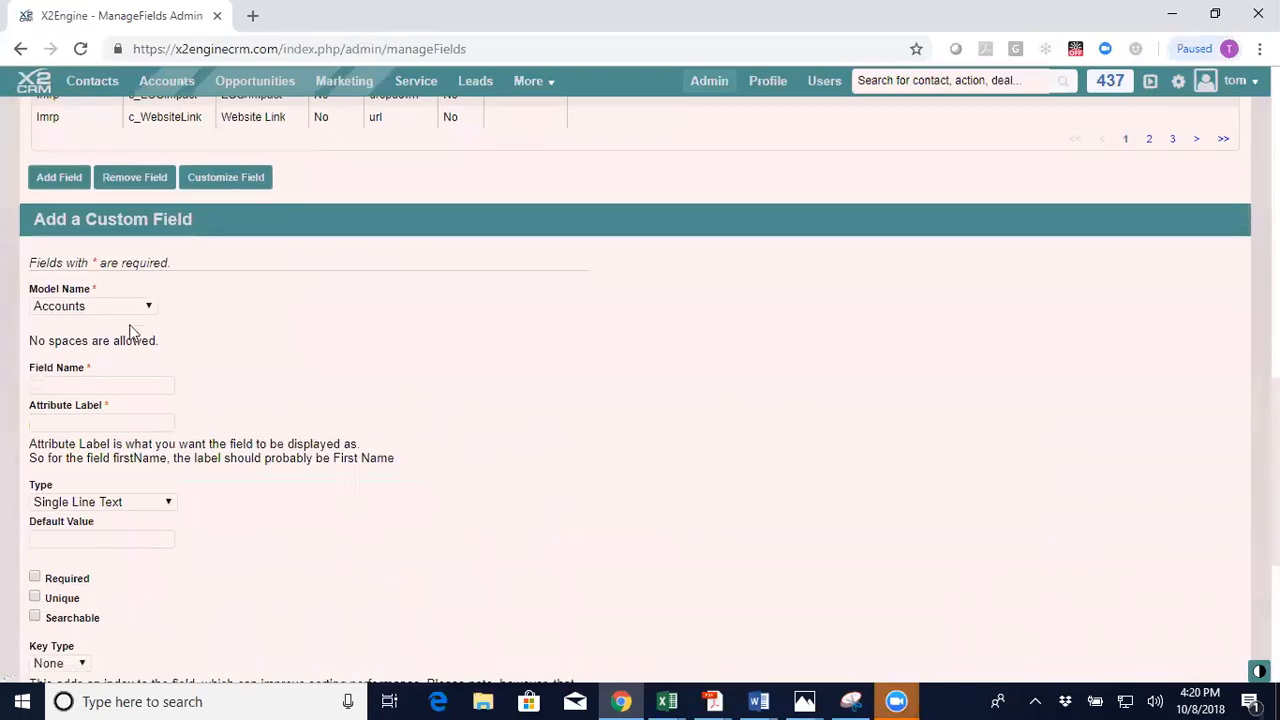
# Assign the custom field to the Task model and enter Task as both its field name and attribute label
pyautogui.click(150, 308)
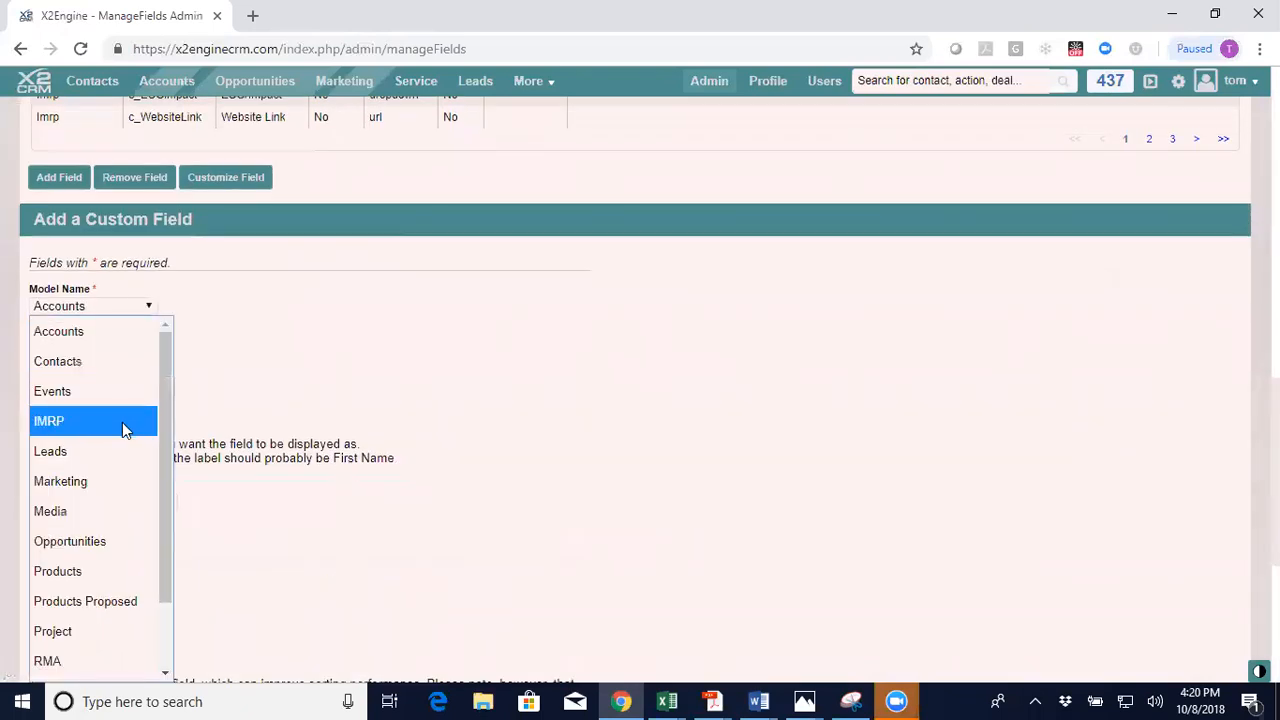
pyautogui.scroll(-2, 170, 560)
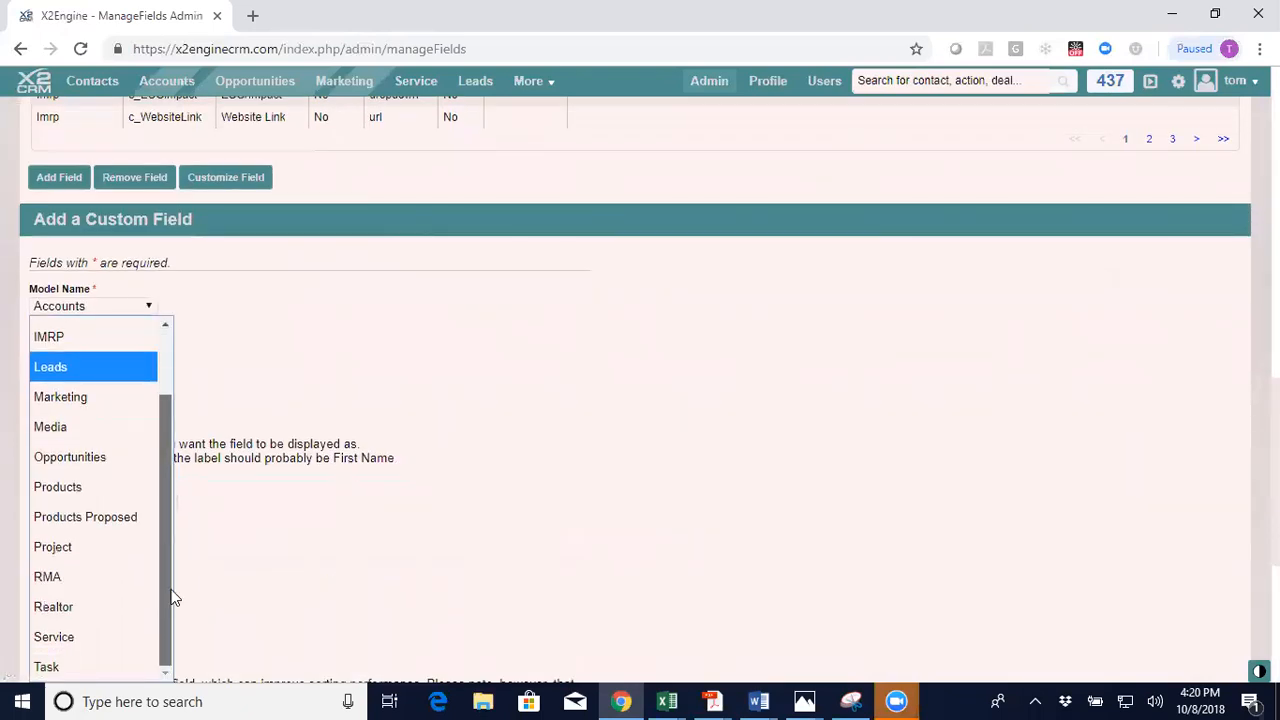
pyautogui.click(87, 666)
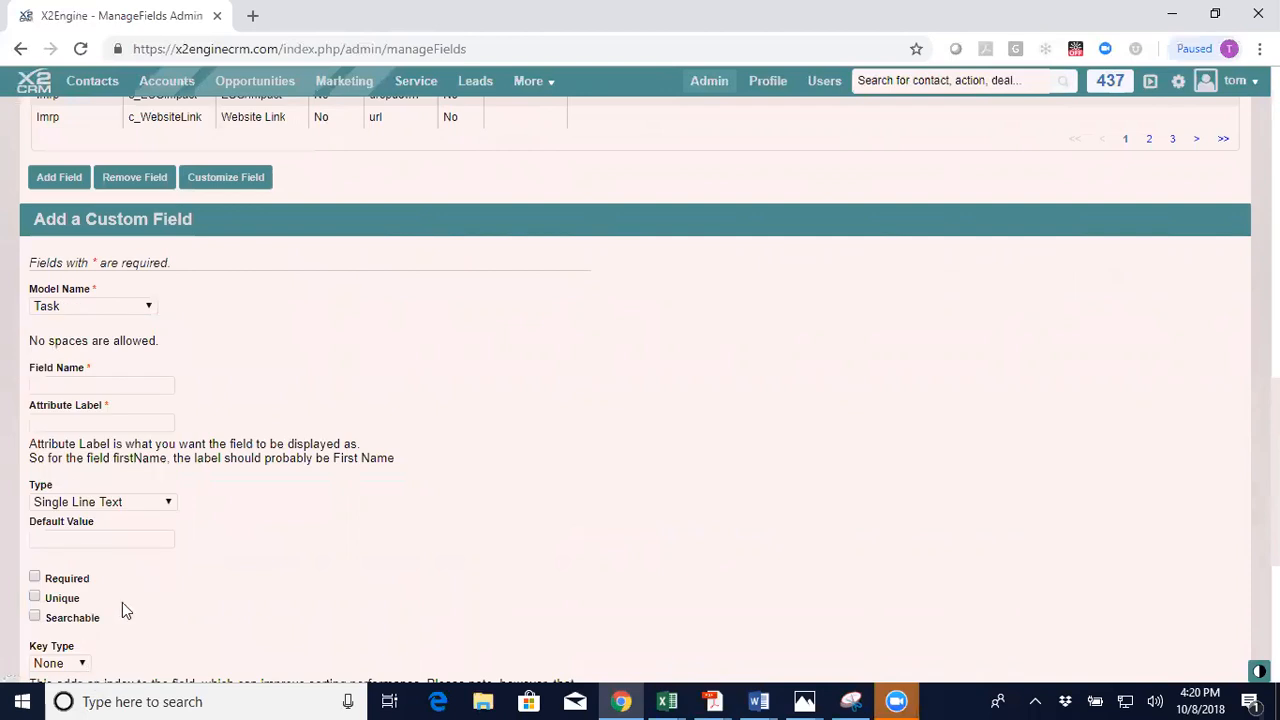
pyautogui.click(82, 388)
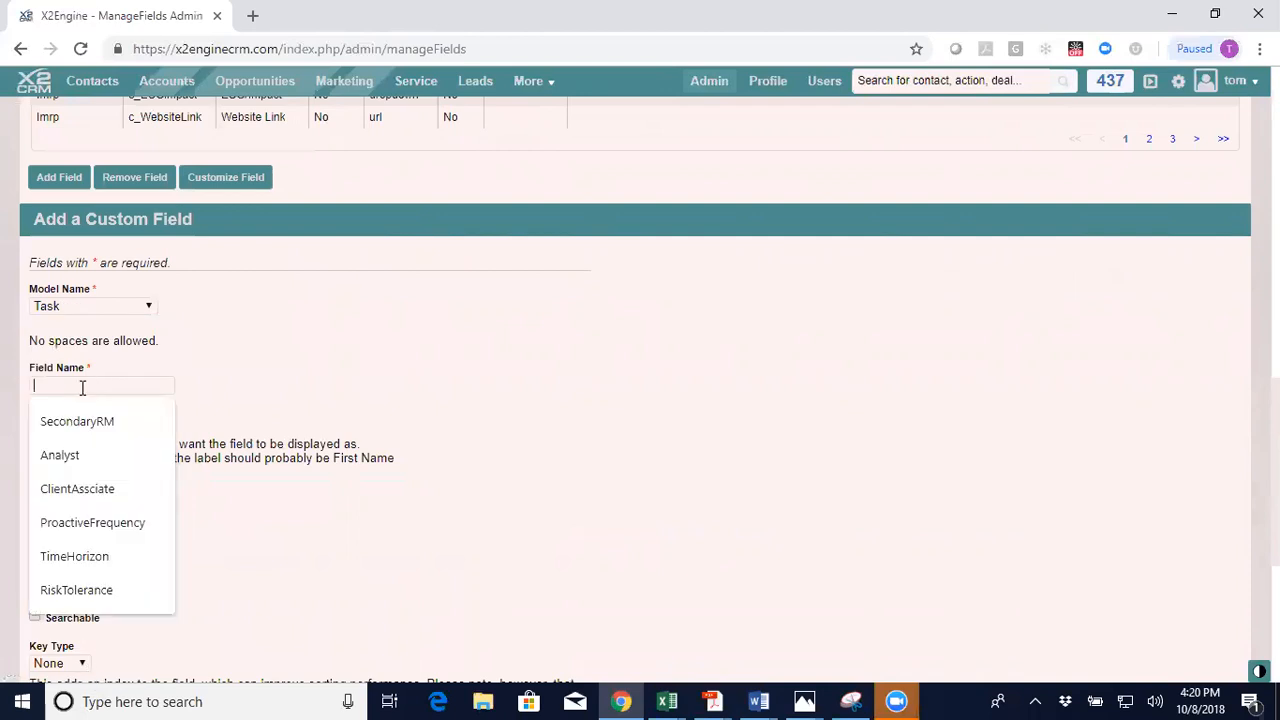
pyautogui.write('Tassk=')
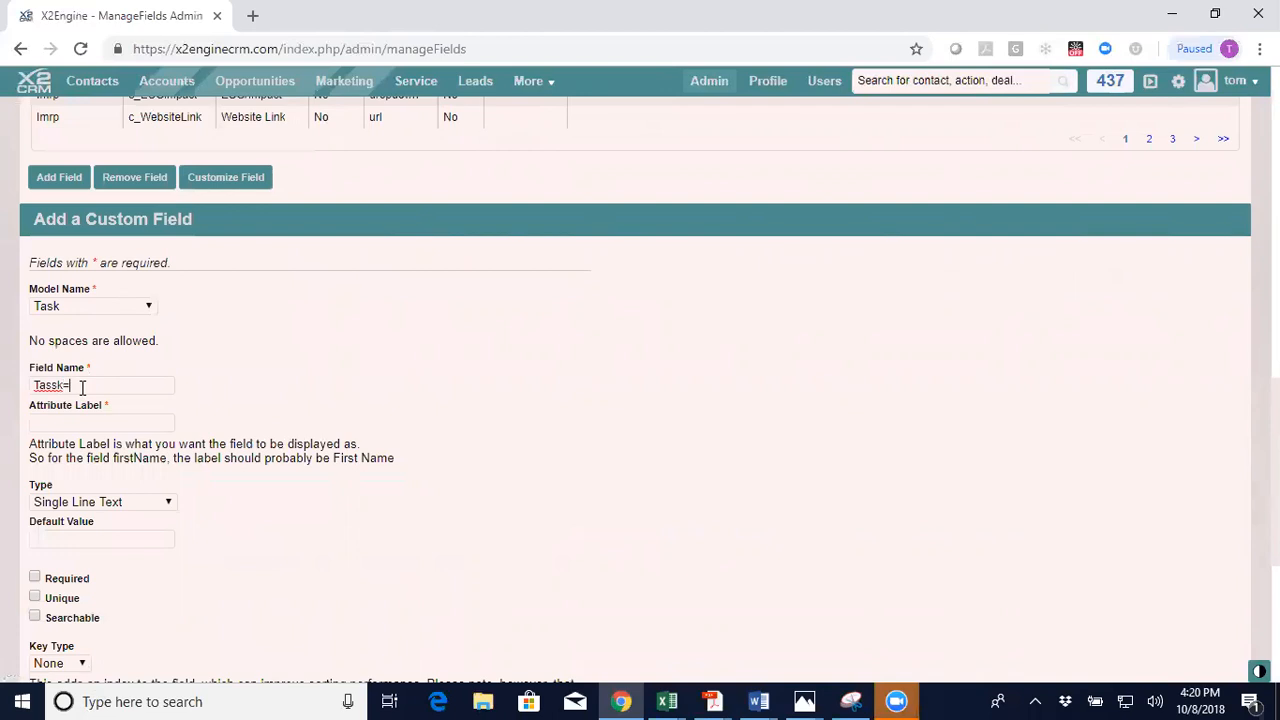
pyautogui.press('BackSpace')
pyautogui.write('sk')
pyautogui.press('Tab')
pyautogui.write('ask')
pyautogui.scroll(-1, 157, 380)
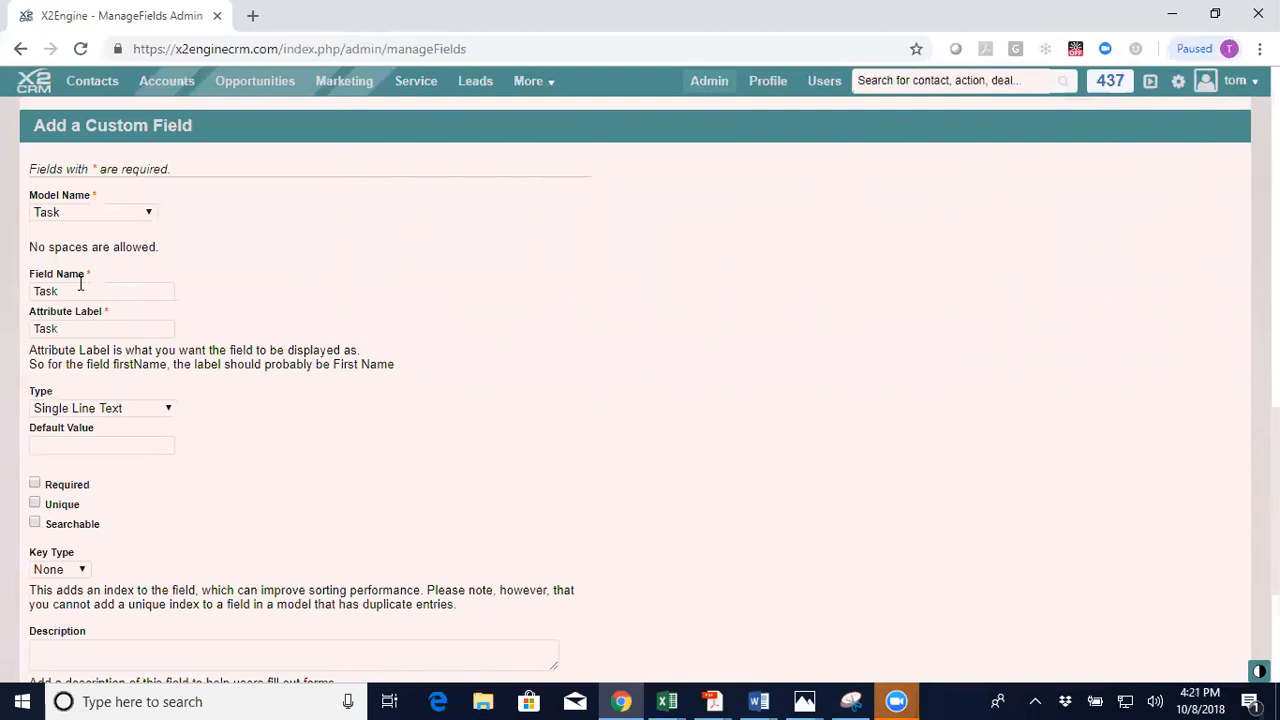
# Change the new Task field's field name and attribute label to Project
pyautogui.moveTo(78, 287); pyautogui.dragTo(5, 286)
pyautogui.write('Pro')
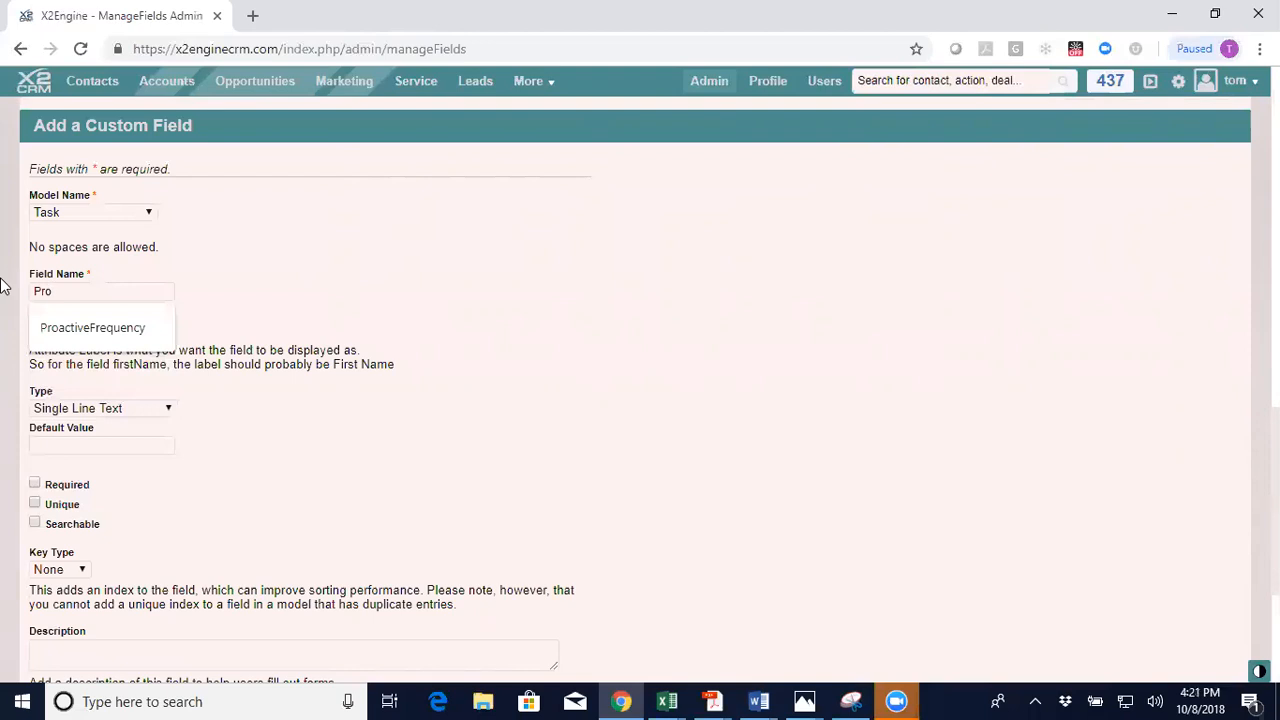
pyautogui.write('ject')
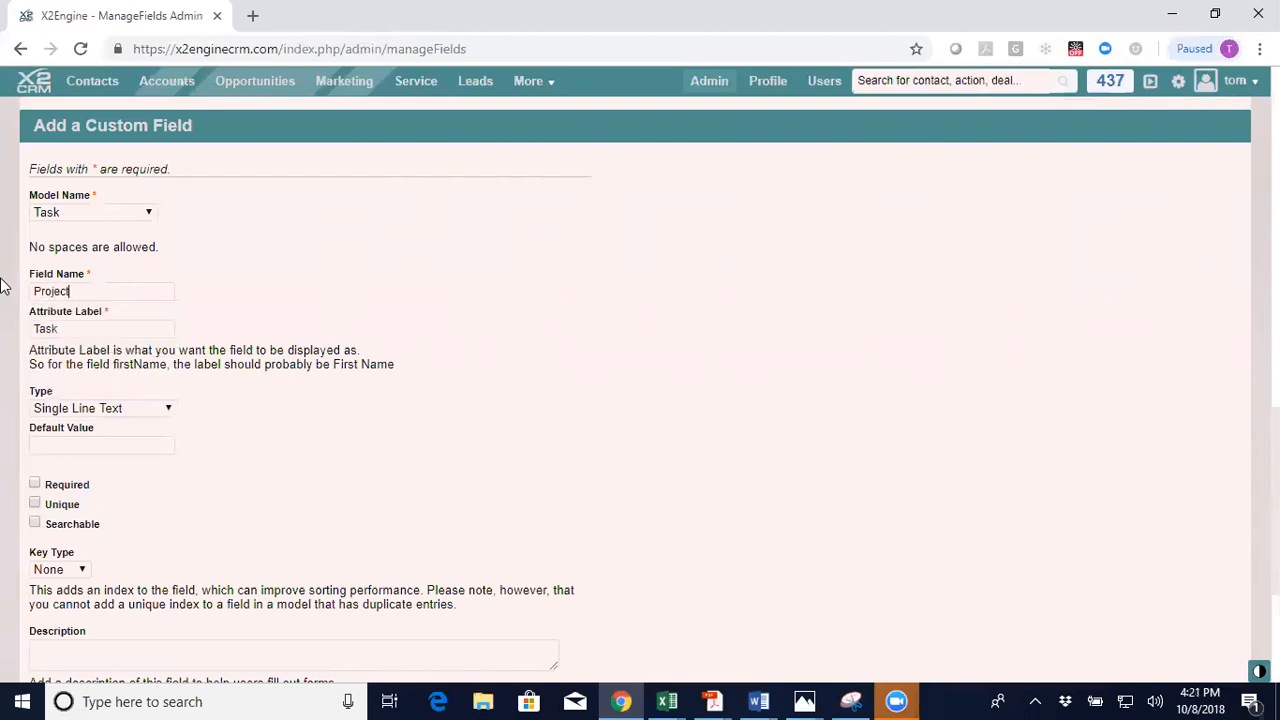
pyautogui.press('Tab')
pyautogui.write('Pr')
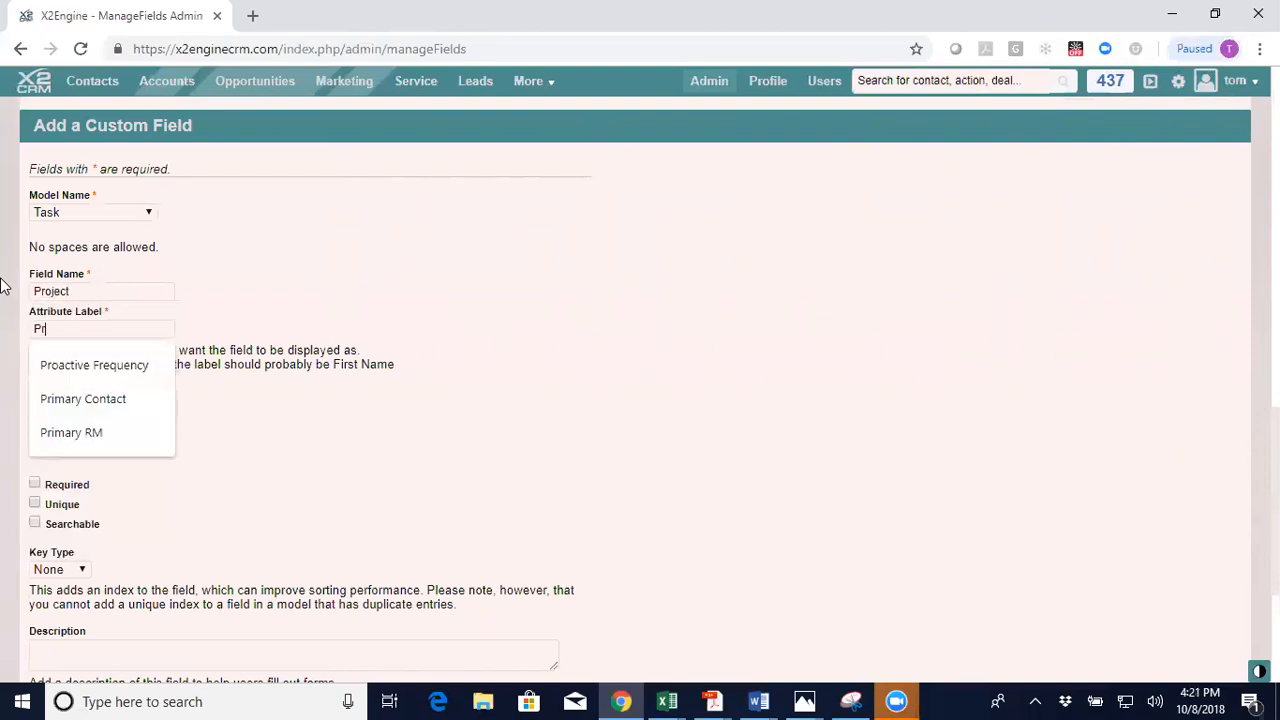
pyautogui.write('oject')
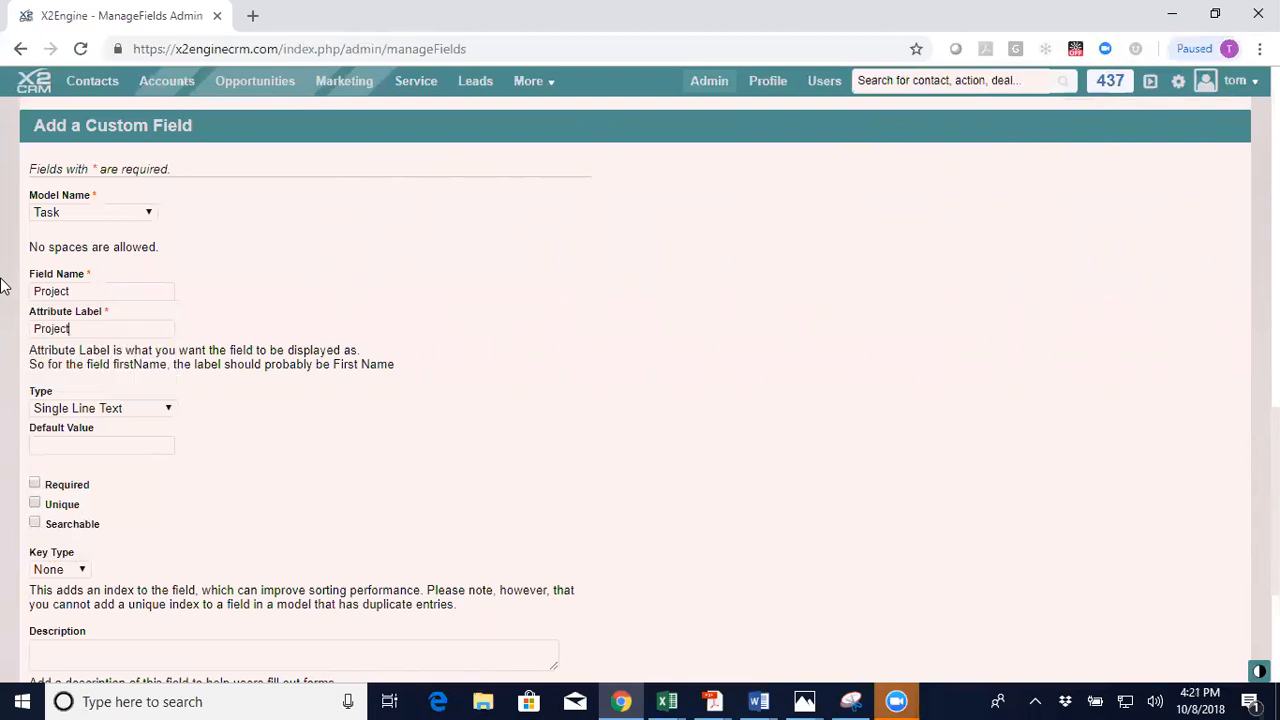
# Make the Project field a Lookup to the Project module and save the new custom field
pyautogui.click(164, 408)
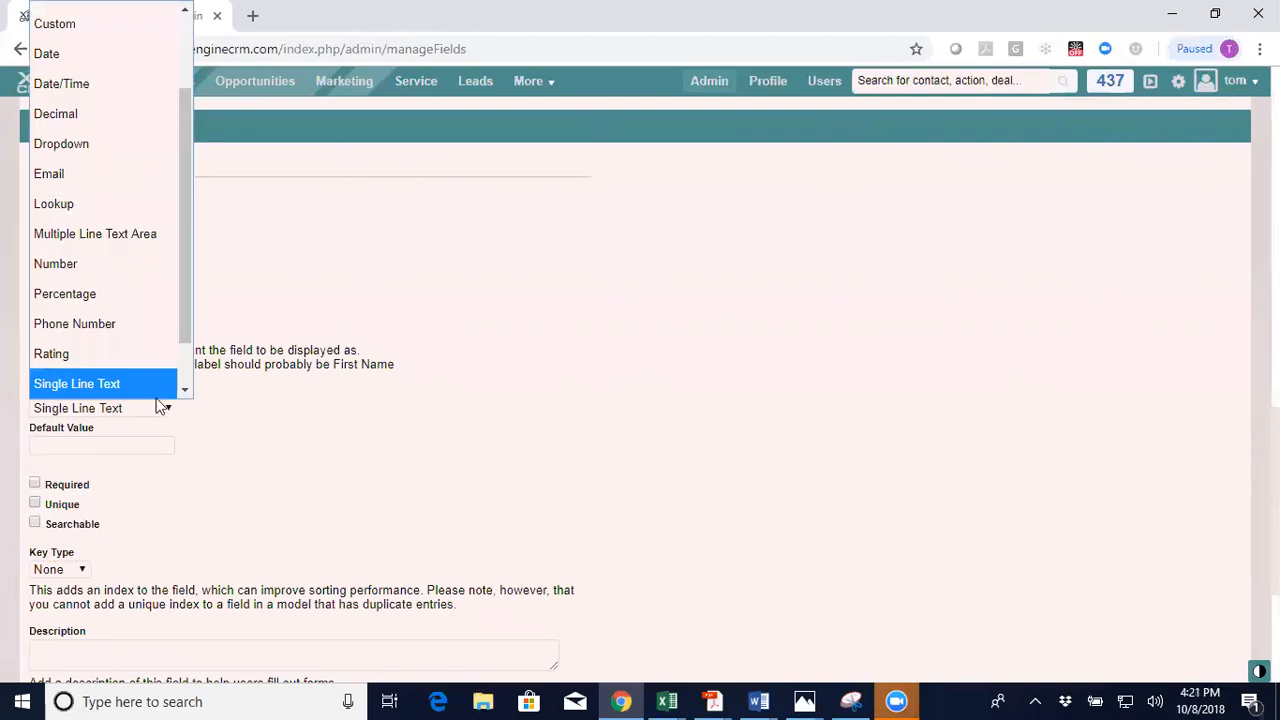
pyautogui.click(57, 203)
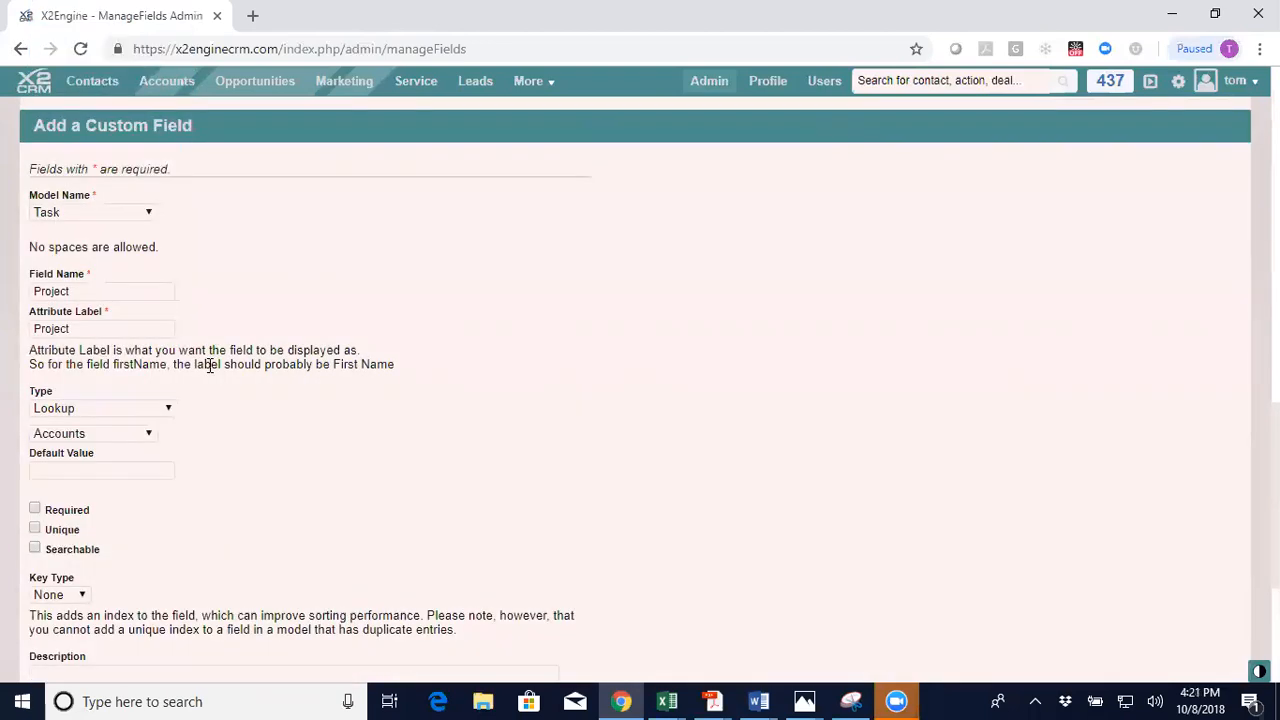
pyautogui.scroll(-2, 210, 365)
pyautogui.click(150, 245)
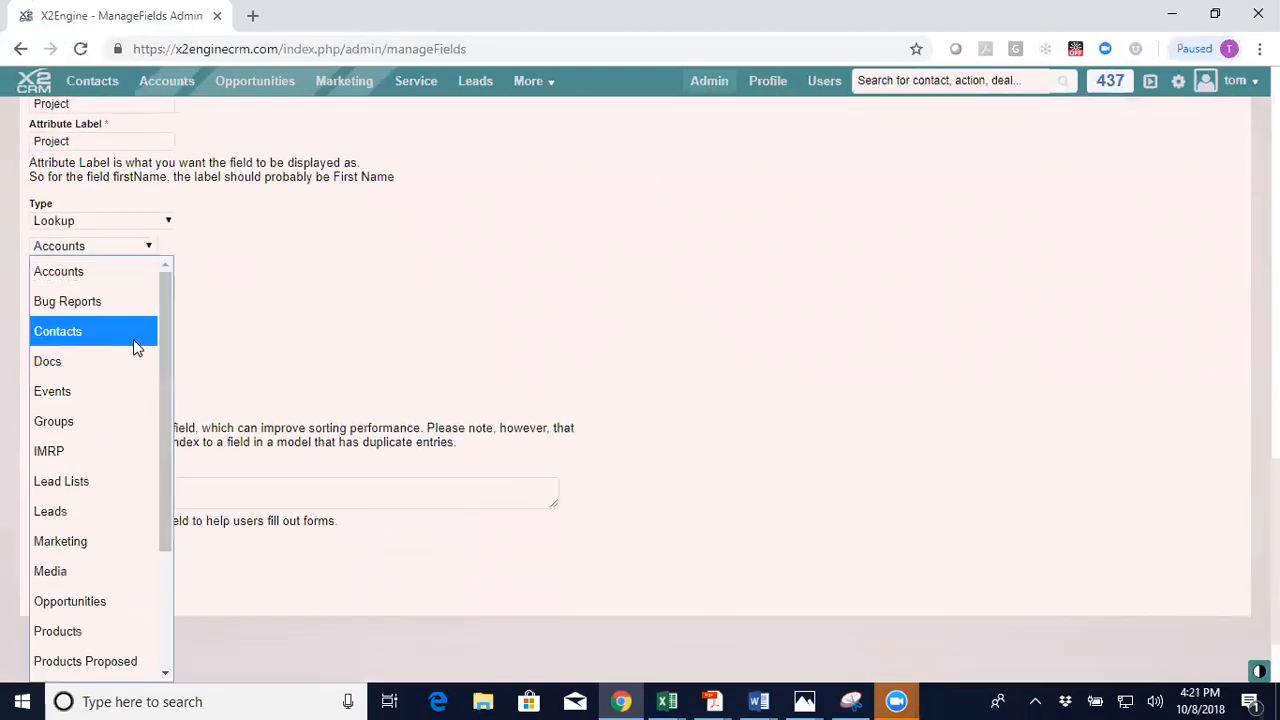
pyautogui.moveTo(163, 382); pyautogui.dragTo(168, 512)
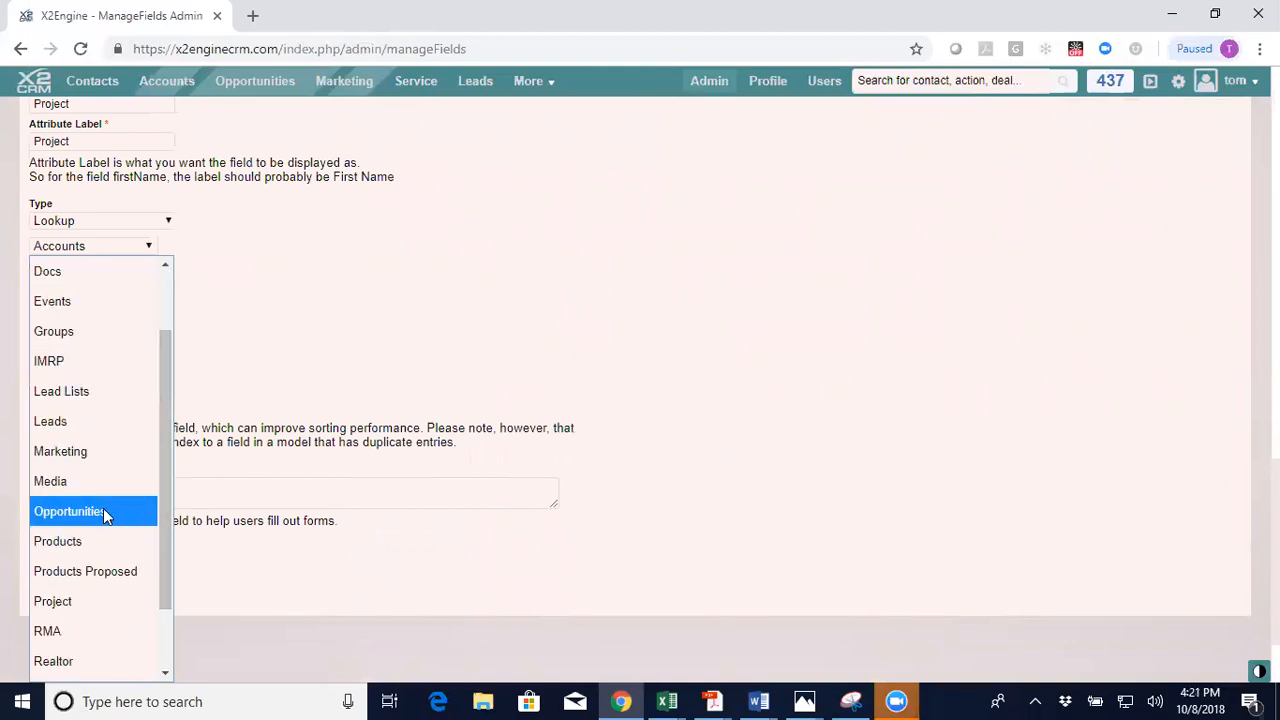
pyautogui.click(77, 605)
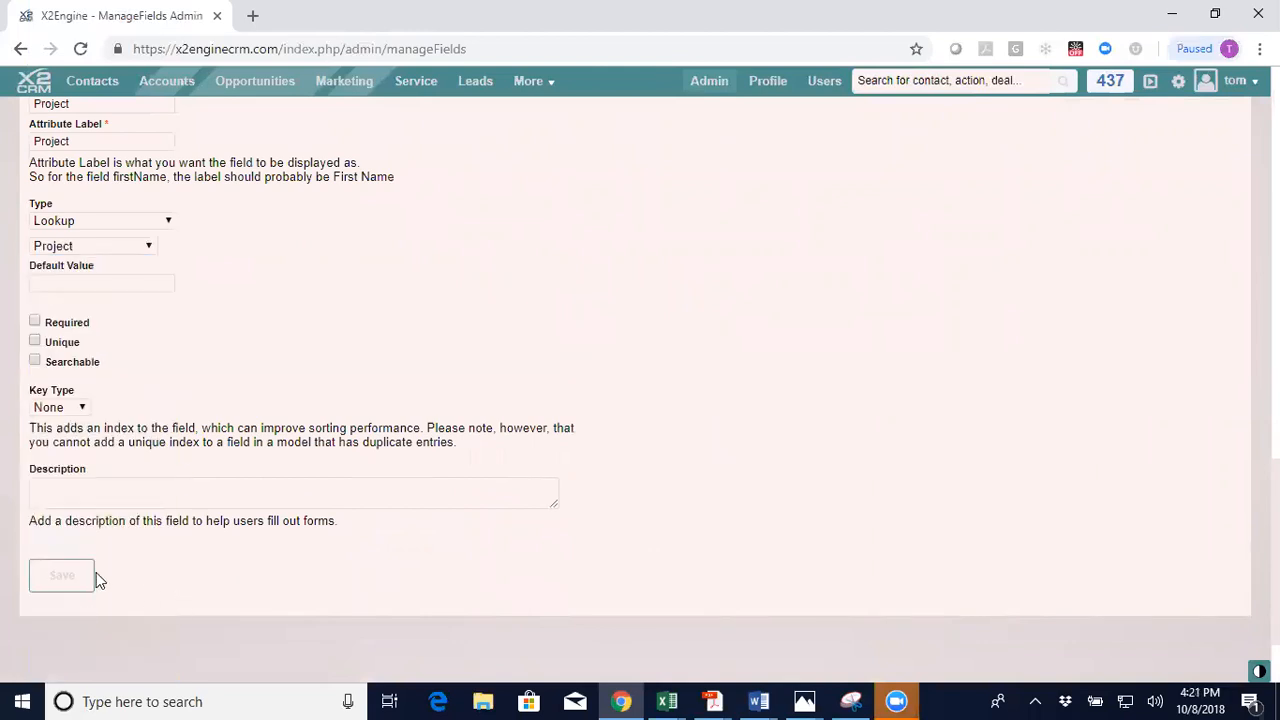
pyautogui.click(51, 586)
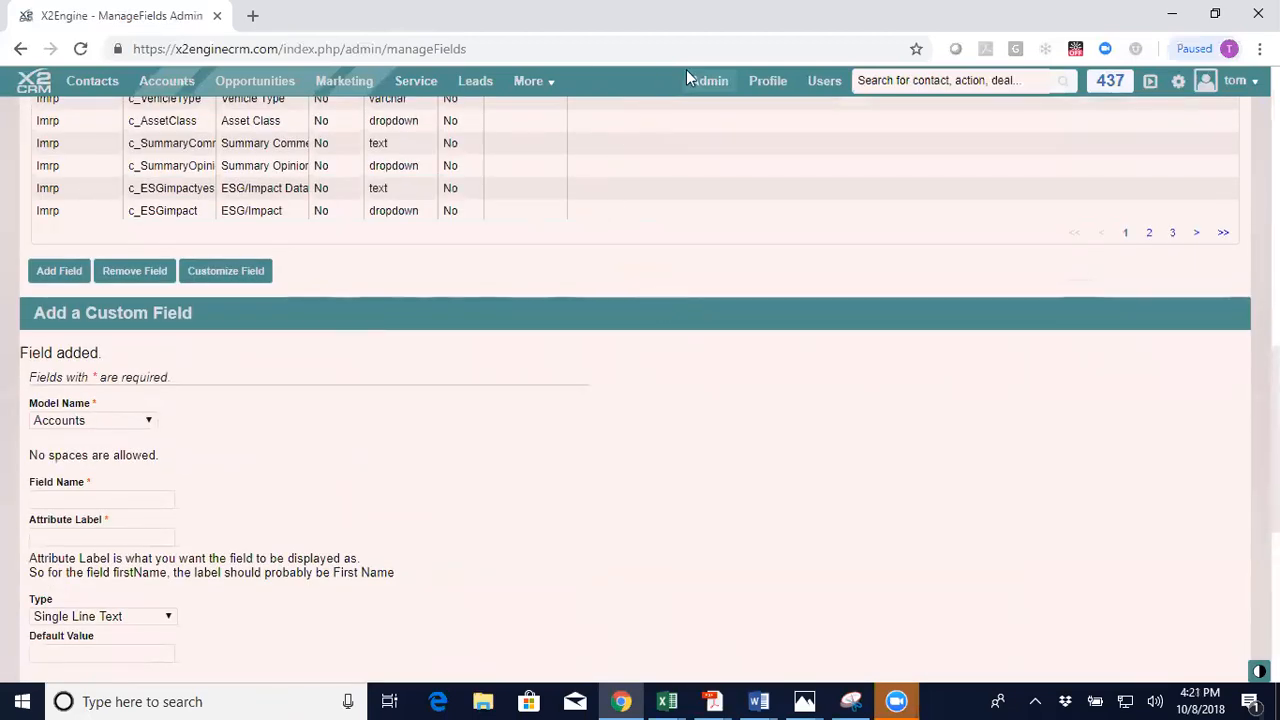
# Open the Default layout of the Task model in the Form Editor of the X2Studio customization tools
pyautogui.click(699, 85)
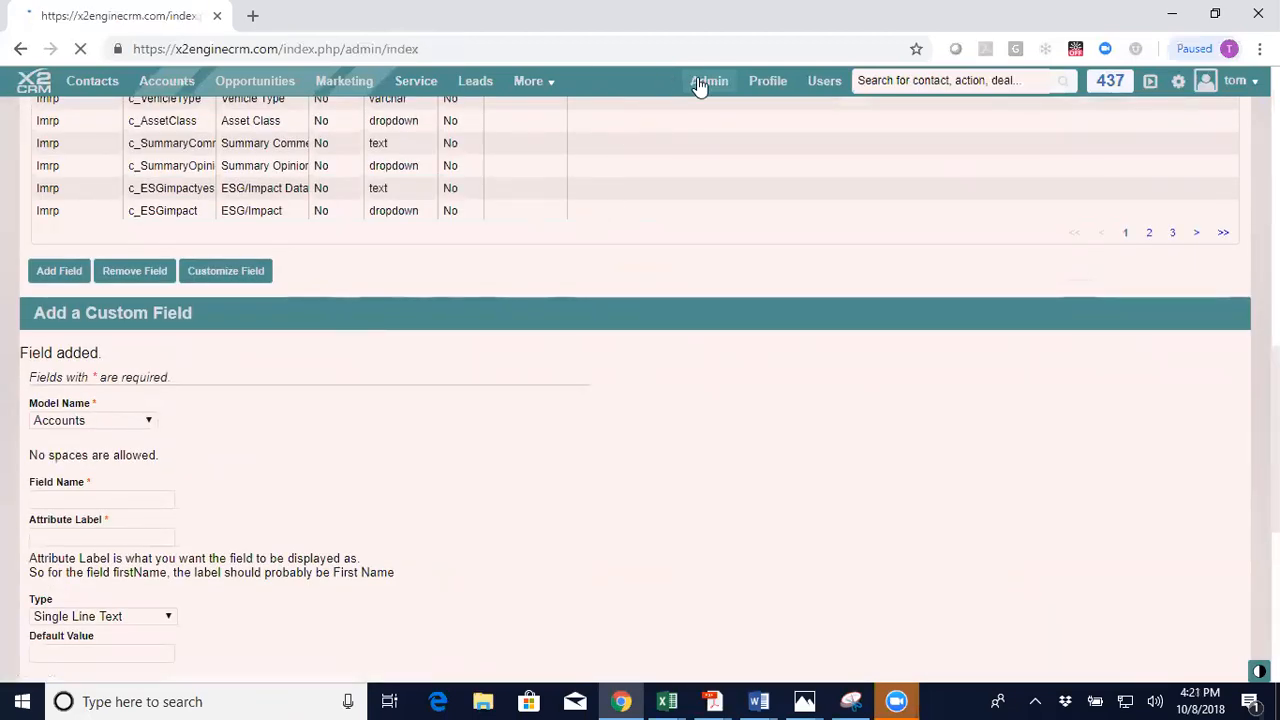
pyautogui.scroll(-3, 562, 365)
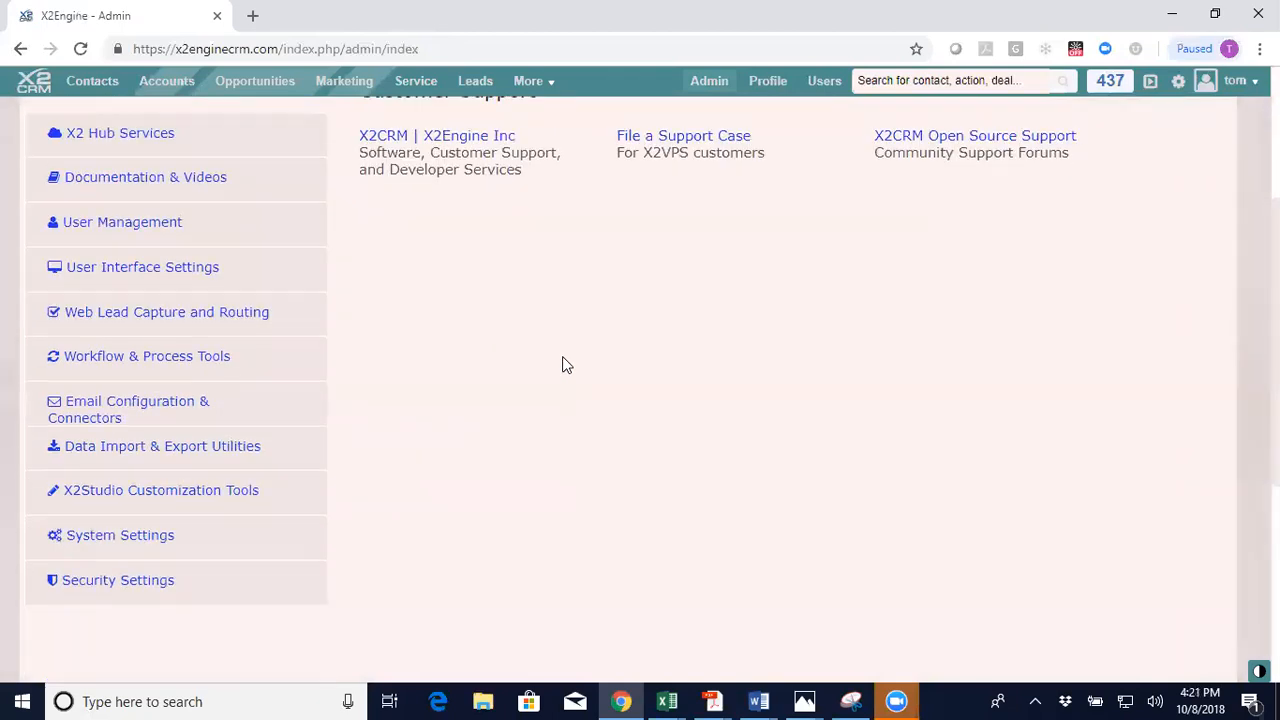
pyautogui.click(82, 491)
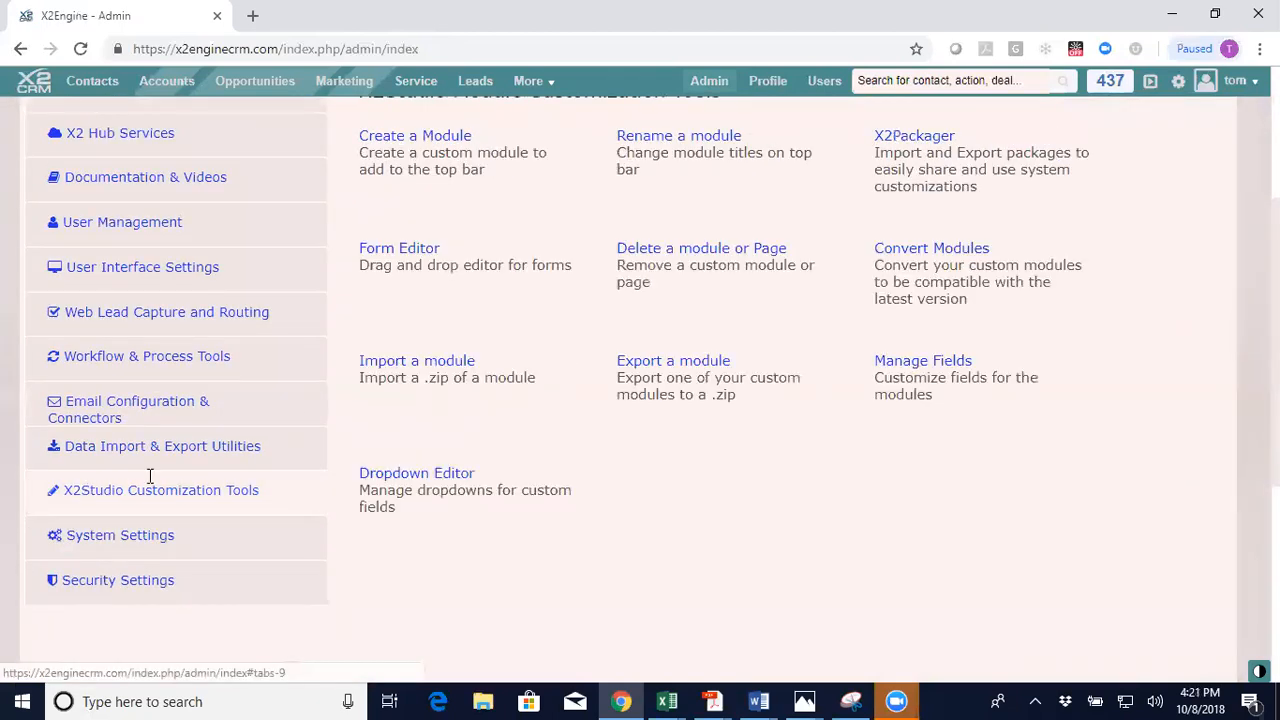
pyautogui.click(403, 256)
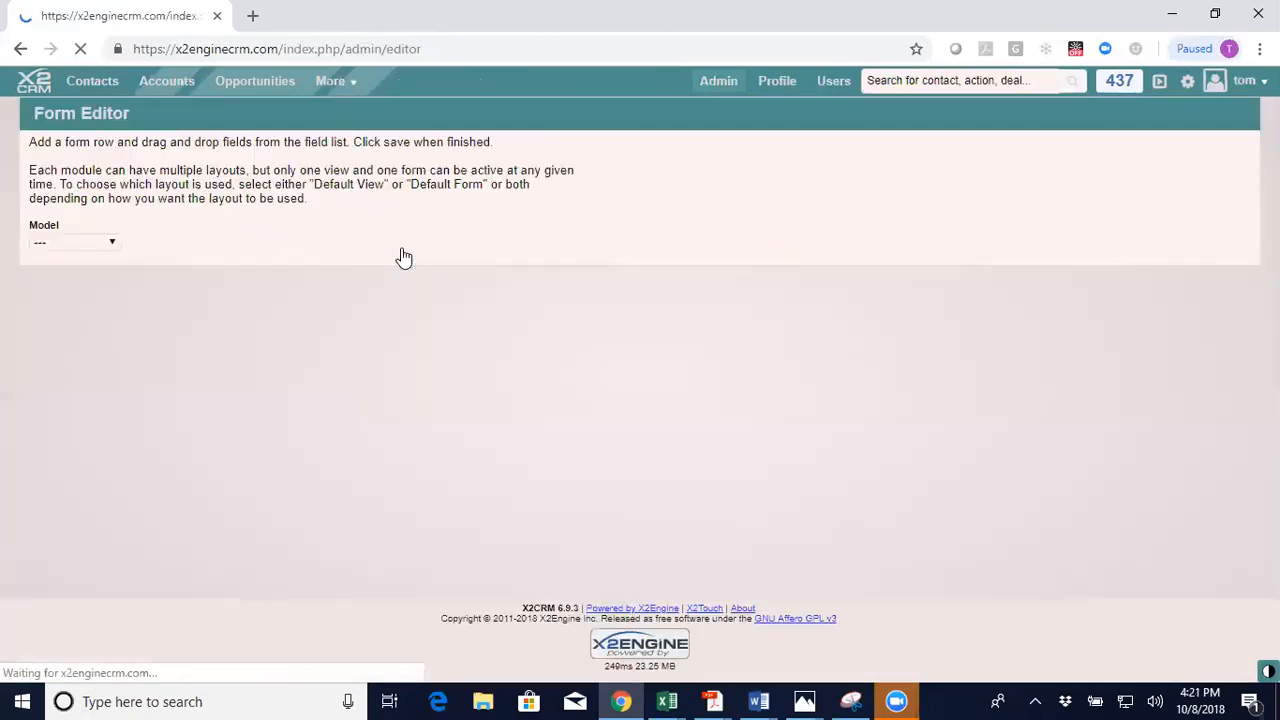
pyautogui.click(115, 242)
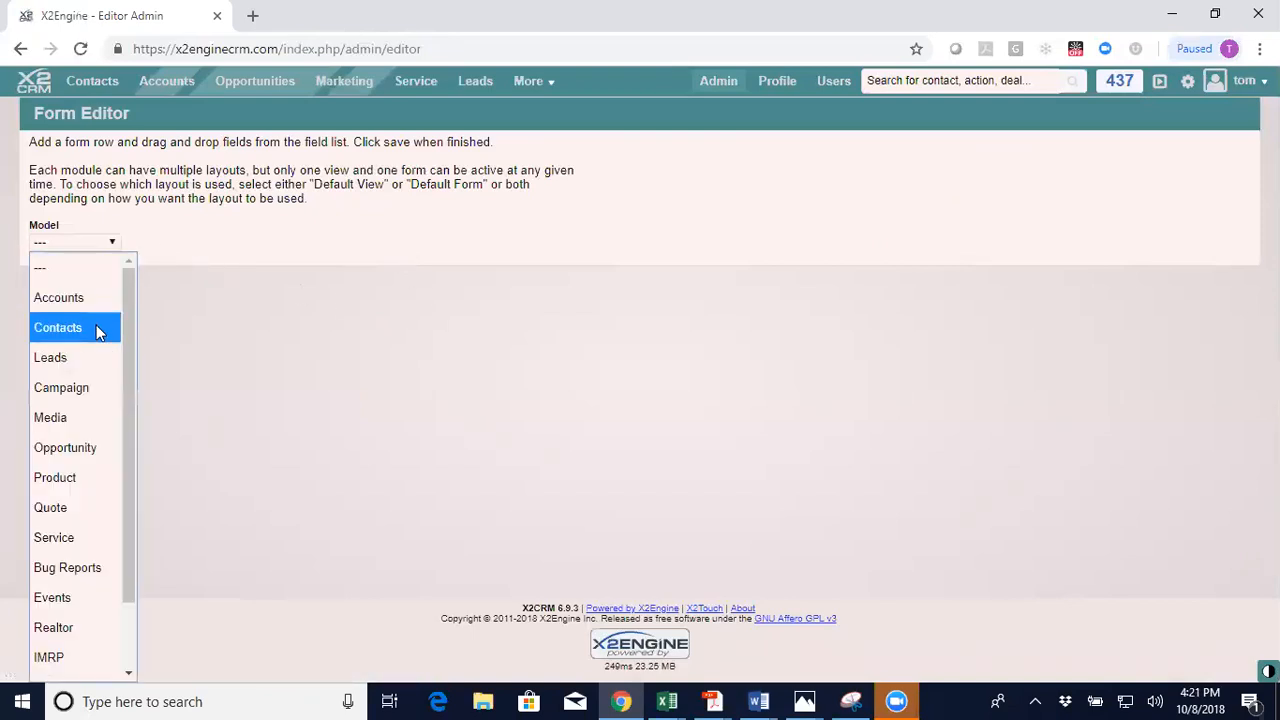
pyautogui.scroll(-1, 124, 555)
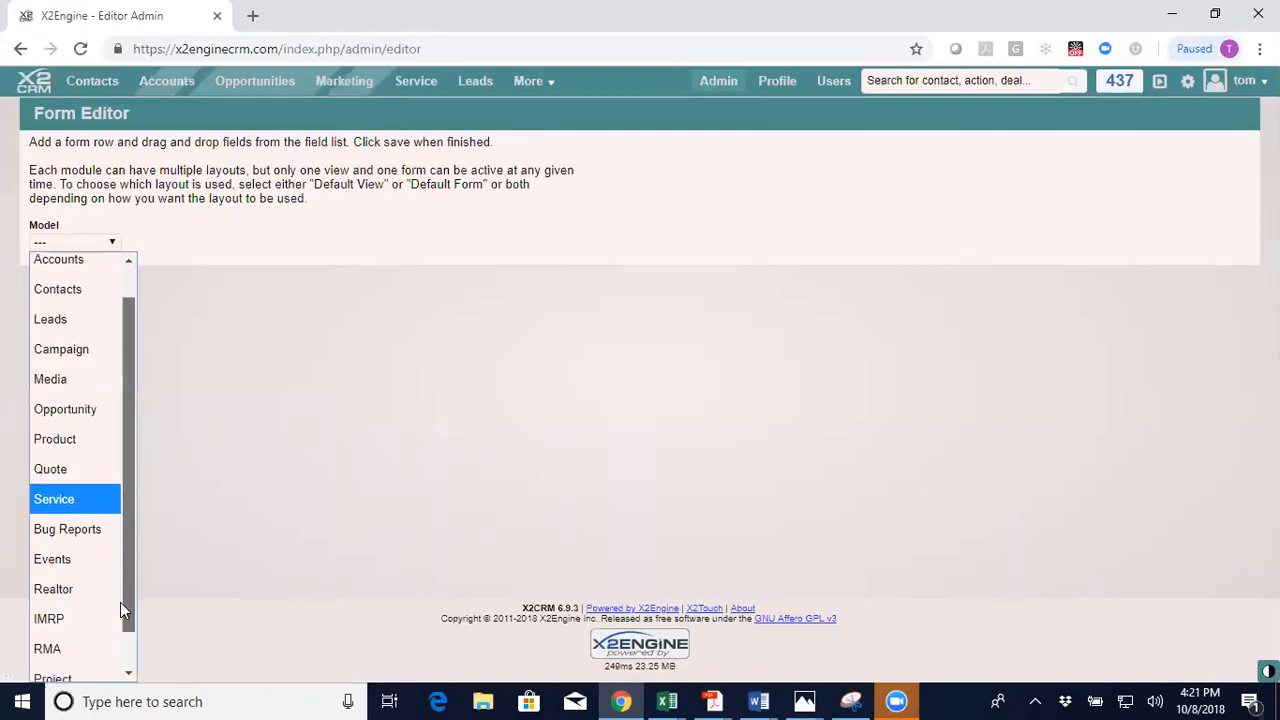
pyautogui.click(80, 666)
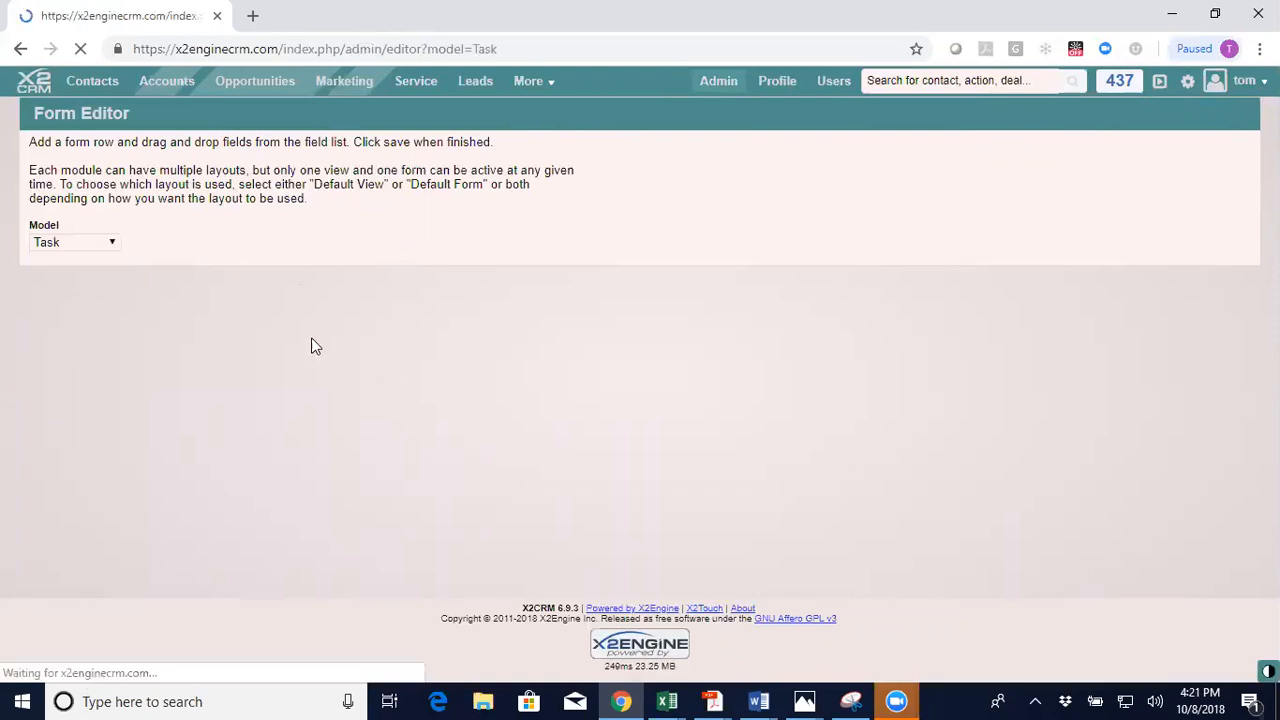
pyautogui.click(233, 242)
pyautogui.click(203, 293)
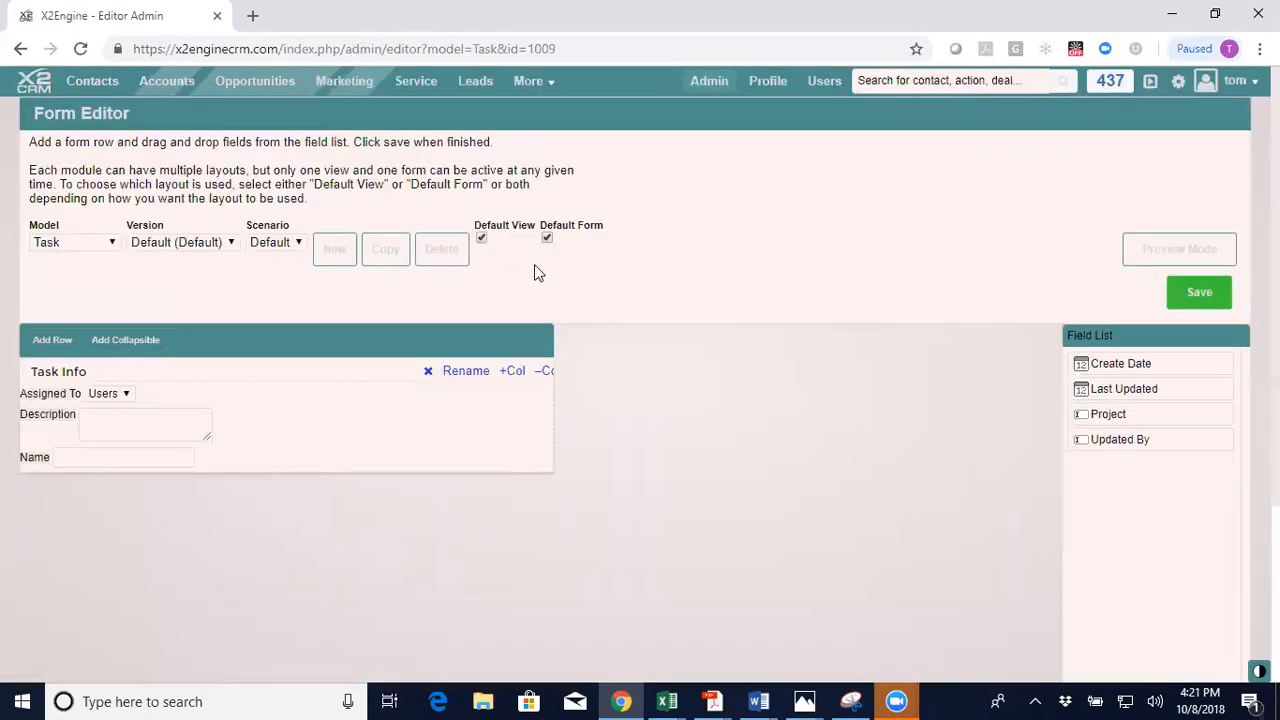
# Add the Project field to the Task form, arrange the fields as Name, Project, Description, Assigned To, and save the layout
pyautogui.moveTo(1097, 418); pyautogui.dragTo(55, 497)
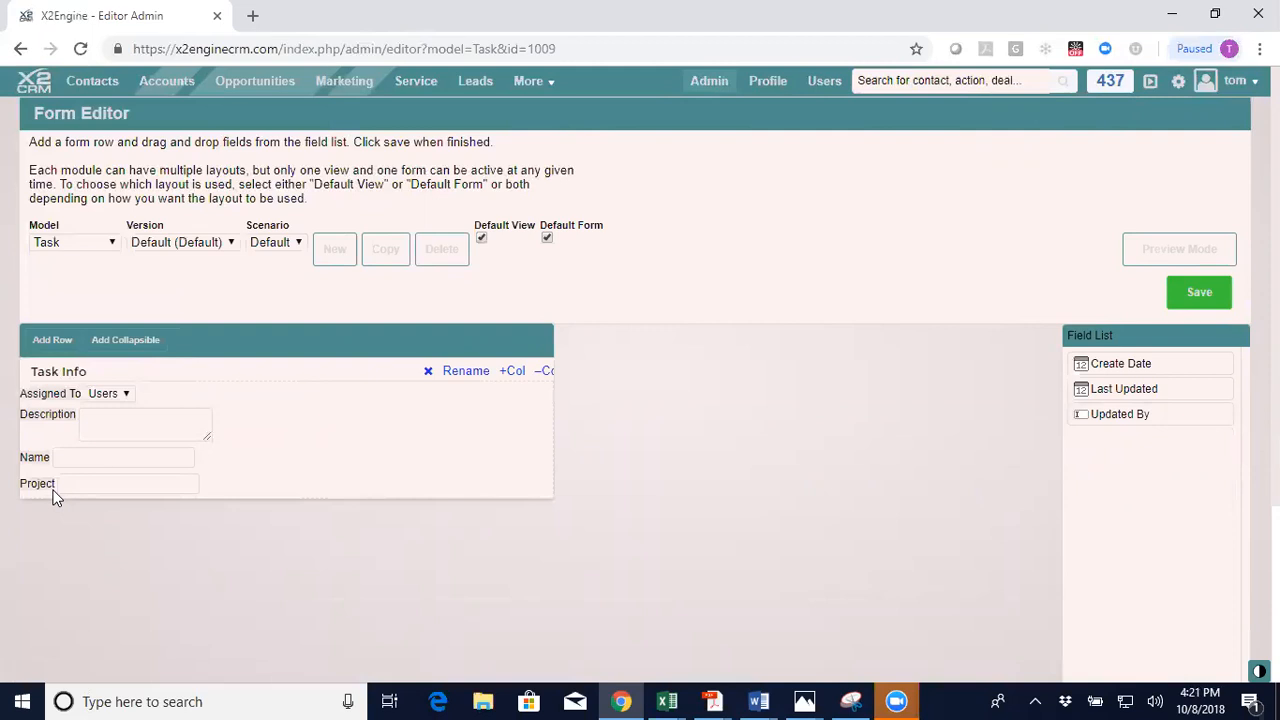
pyautogui.moveTo(34, 417); pyautogui.dragTo(34, 472)
pyautogui.moveTo(49, 392); pyautogui.dragTo(51, 489)
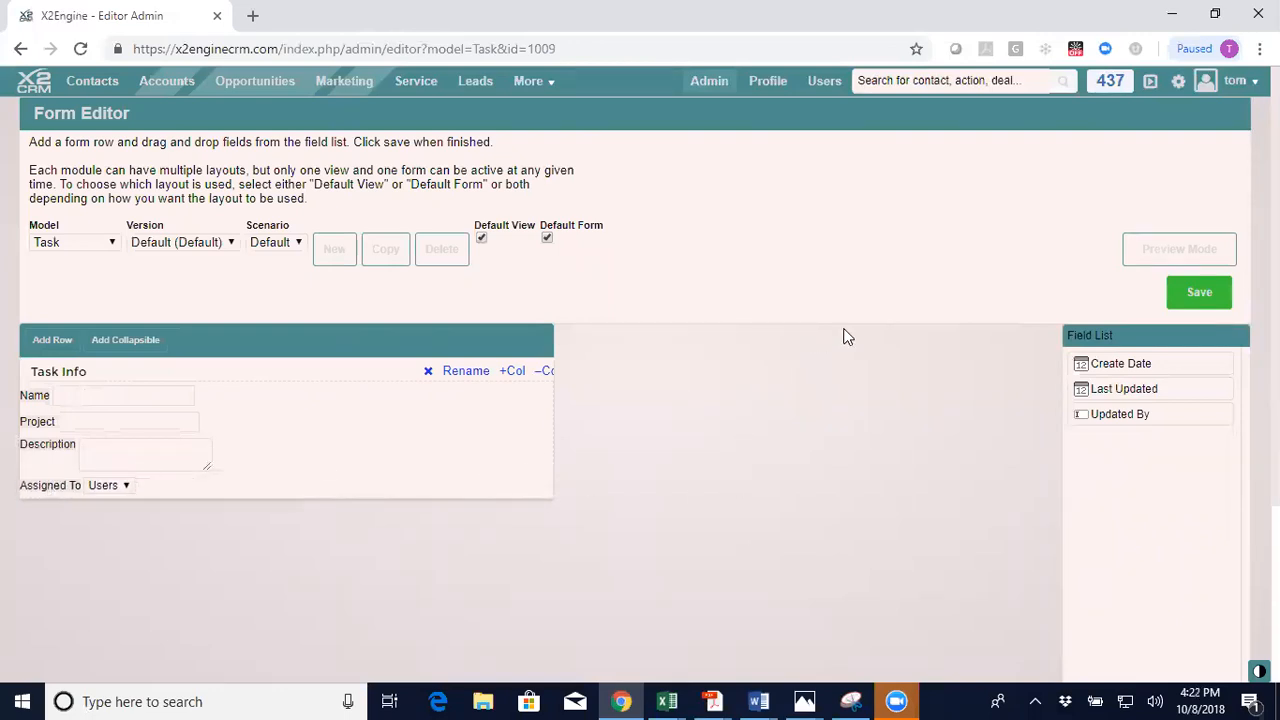
pyautogui.click(1195, 294)
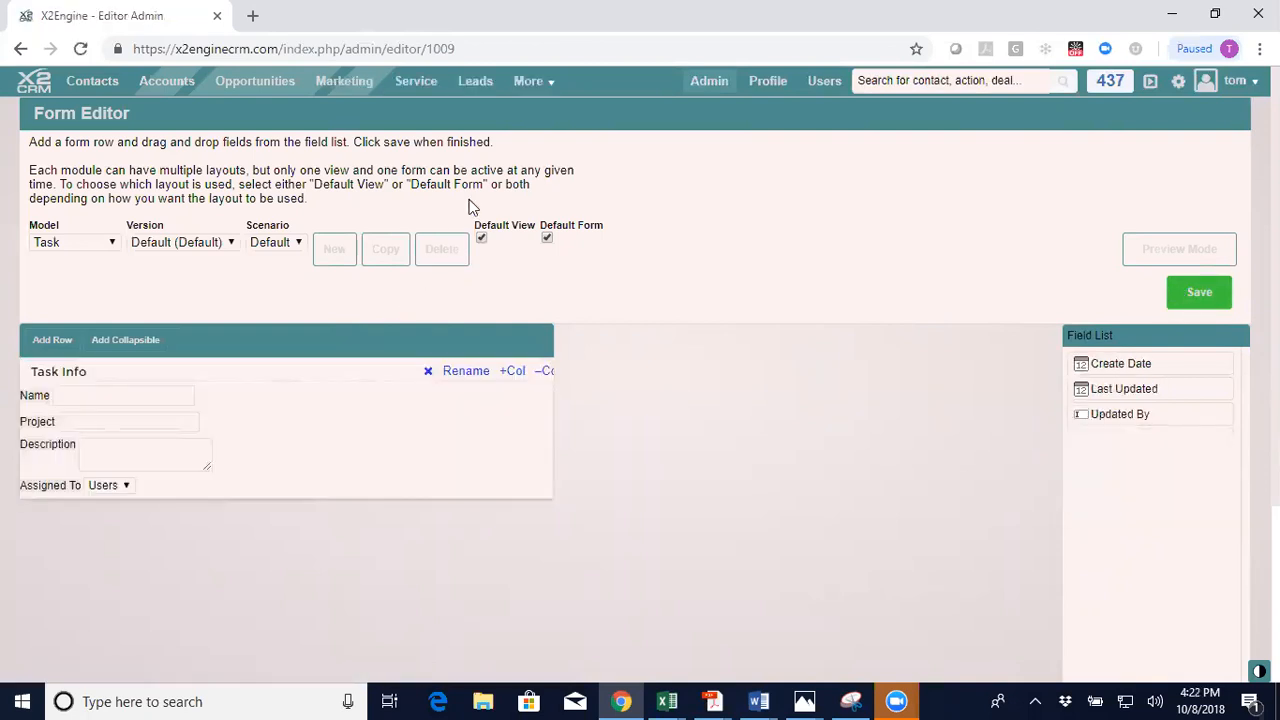
# Go to the Task module and open the form for creating a new task
pyautogui.click(530, 81)
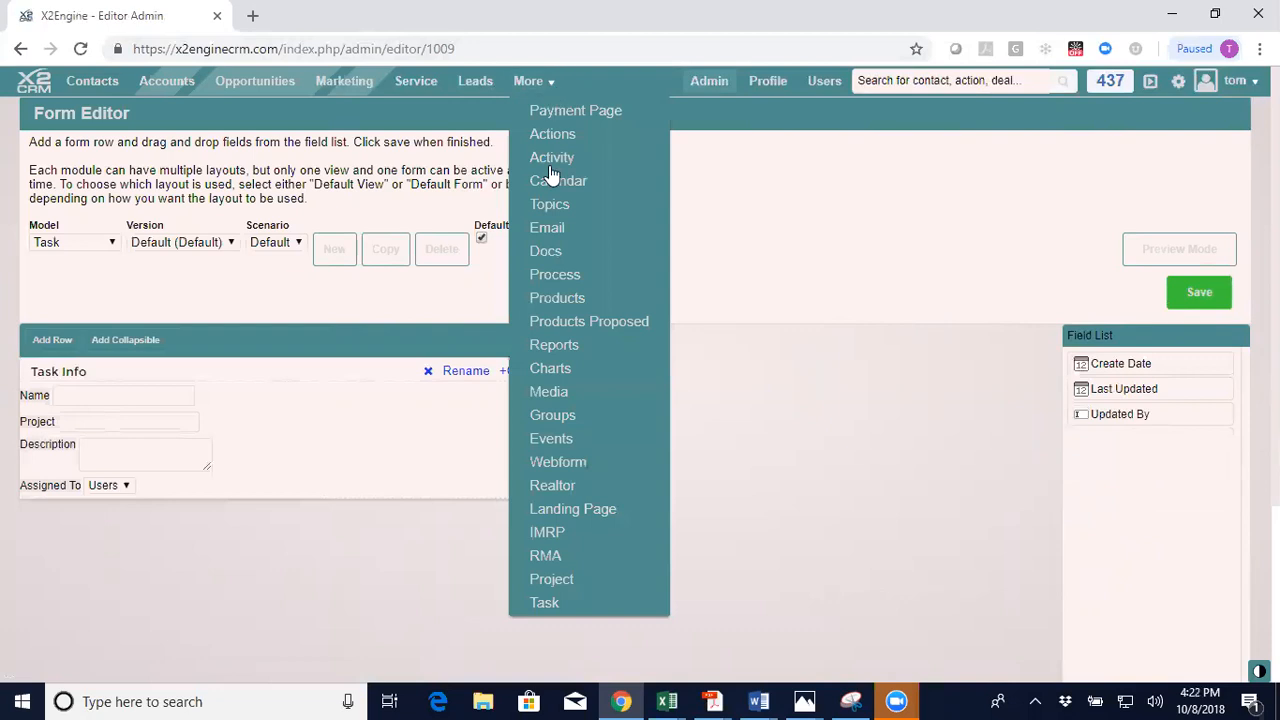
pyautogui.click(566, 610)
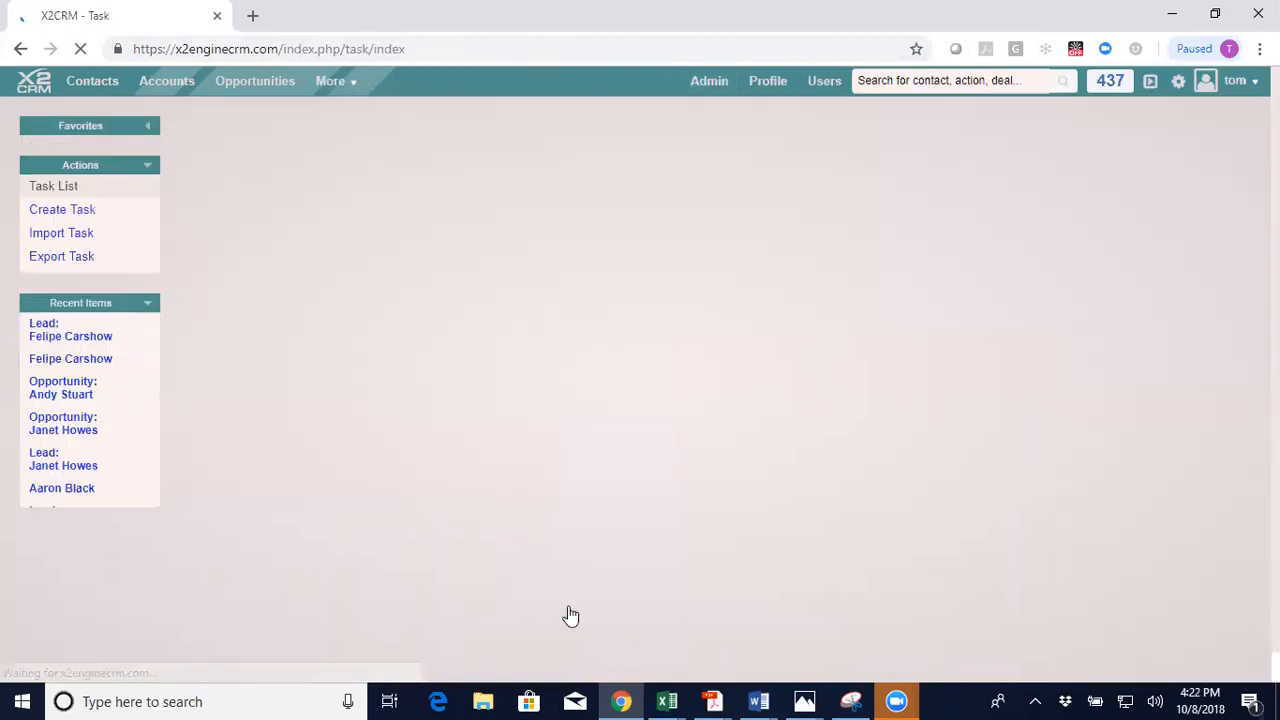
pyautogui.click(46, 210)
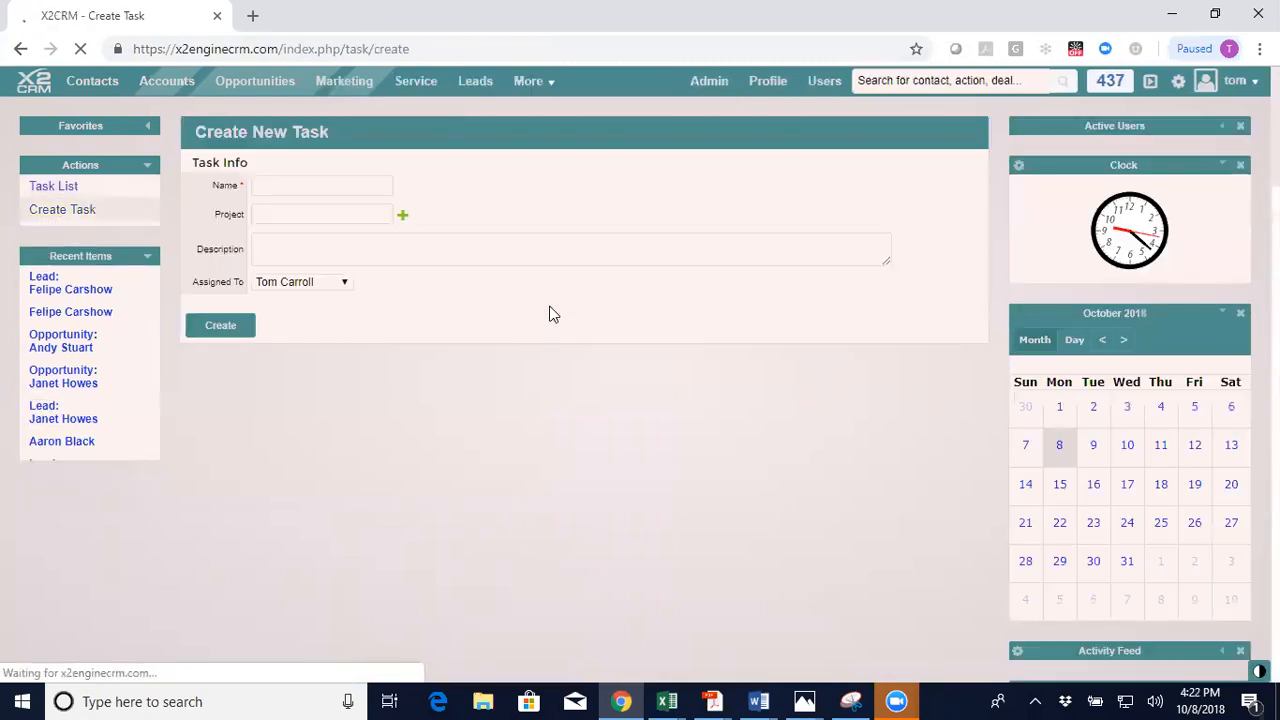
# Create a task named Task 1 linked to the Product Launch project
pyautogui.click(303, 185)
pyautogui.write('T')
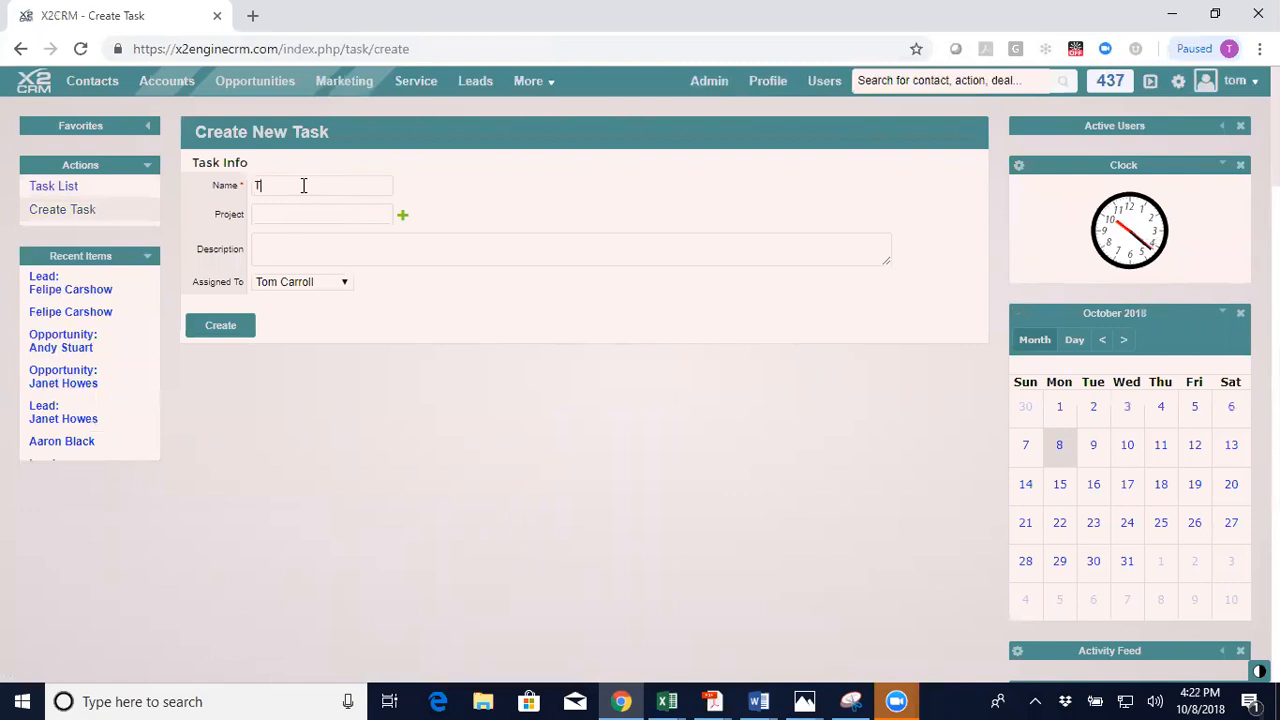
pyautogui.write('ask 1')
pyautogui.click(307, 208)
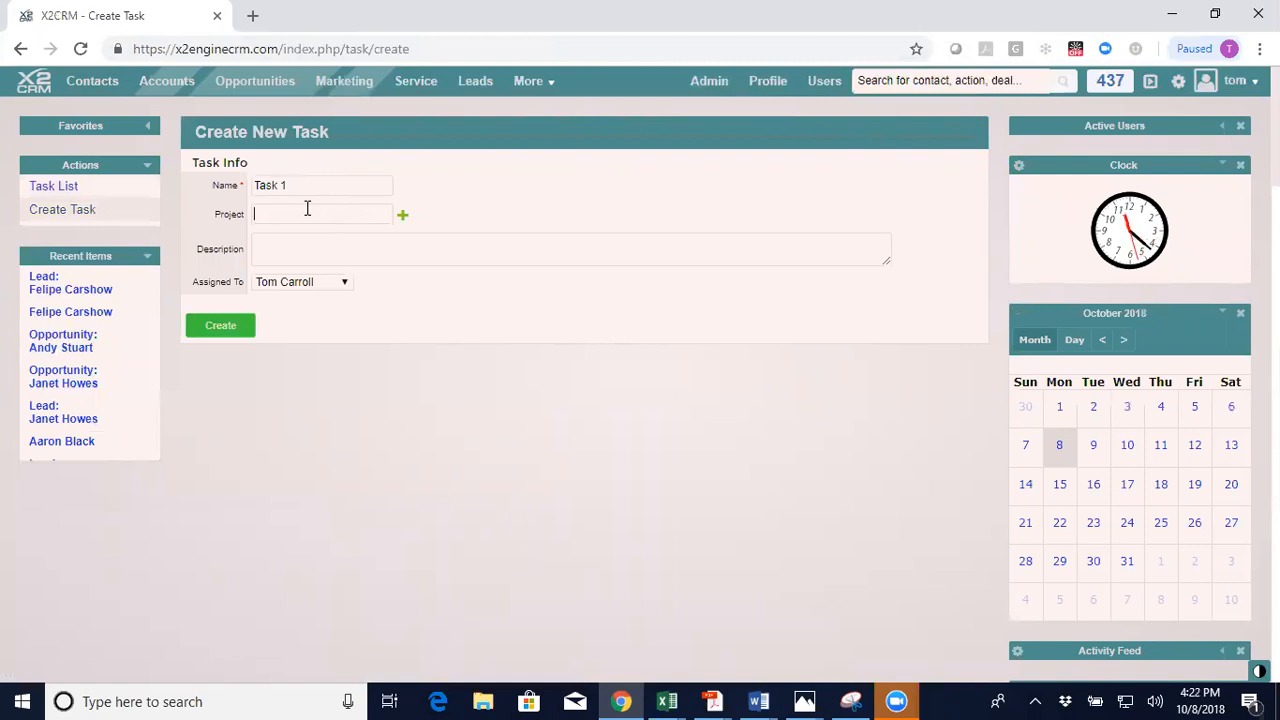
pyautogui.write('pro')
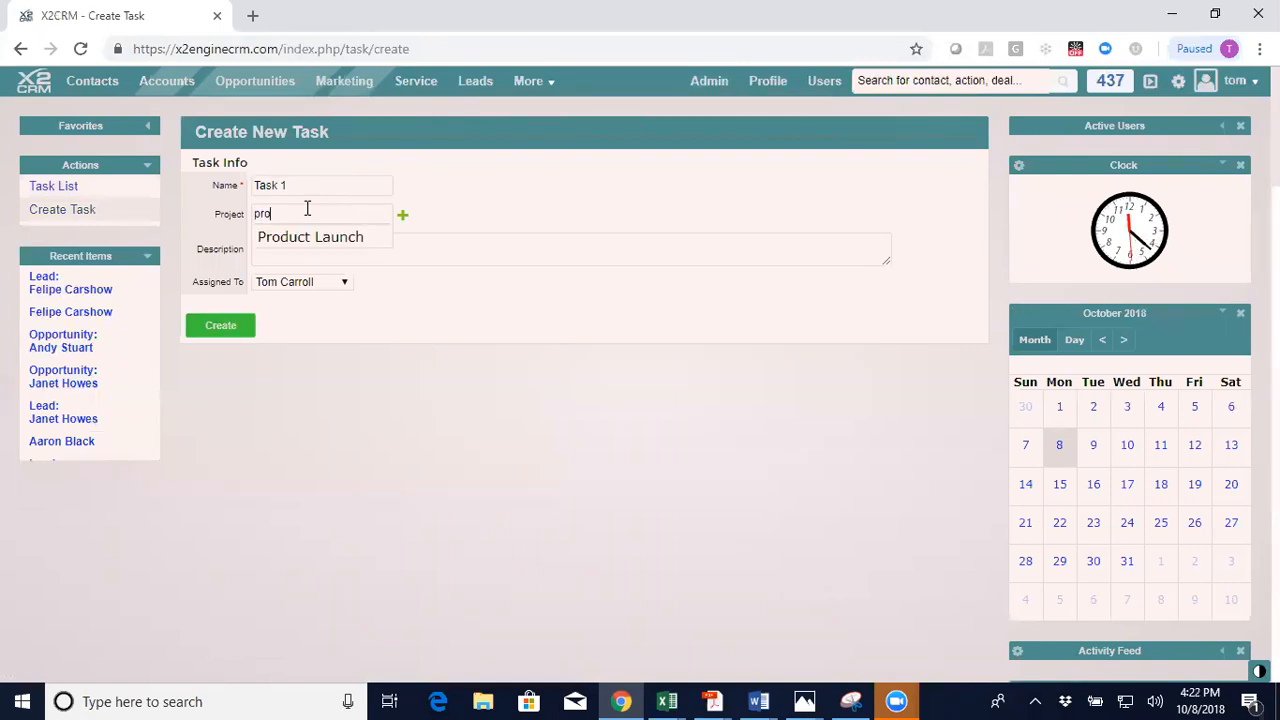
pyautogui.click(303, 240)
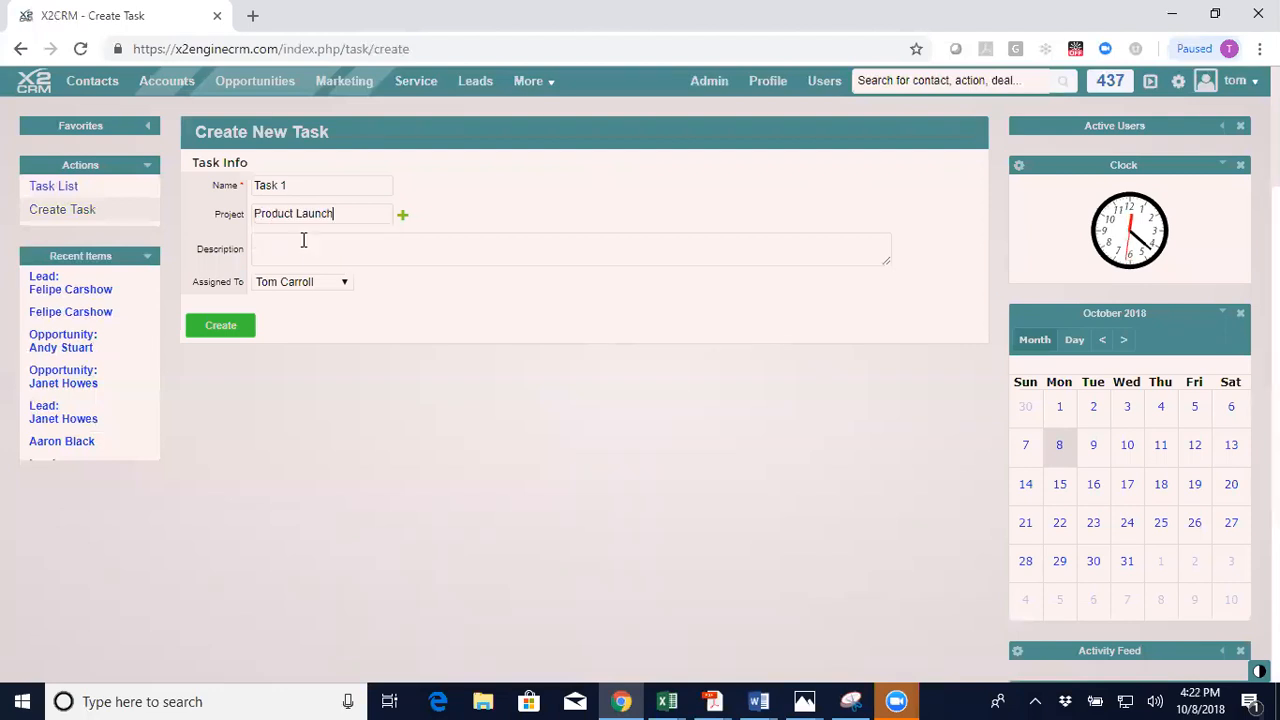
pyautogui.click(299, 249)
pyautogui.click(208, 328)
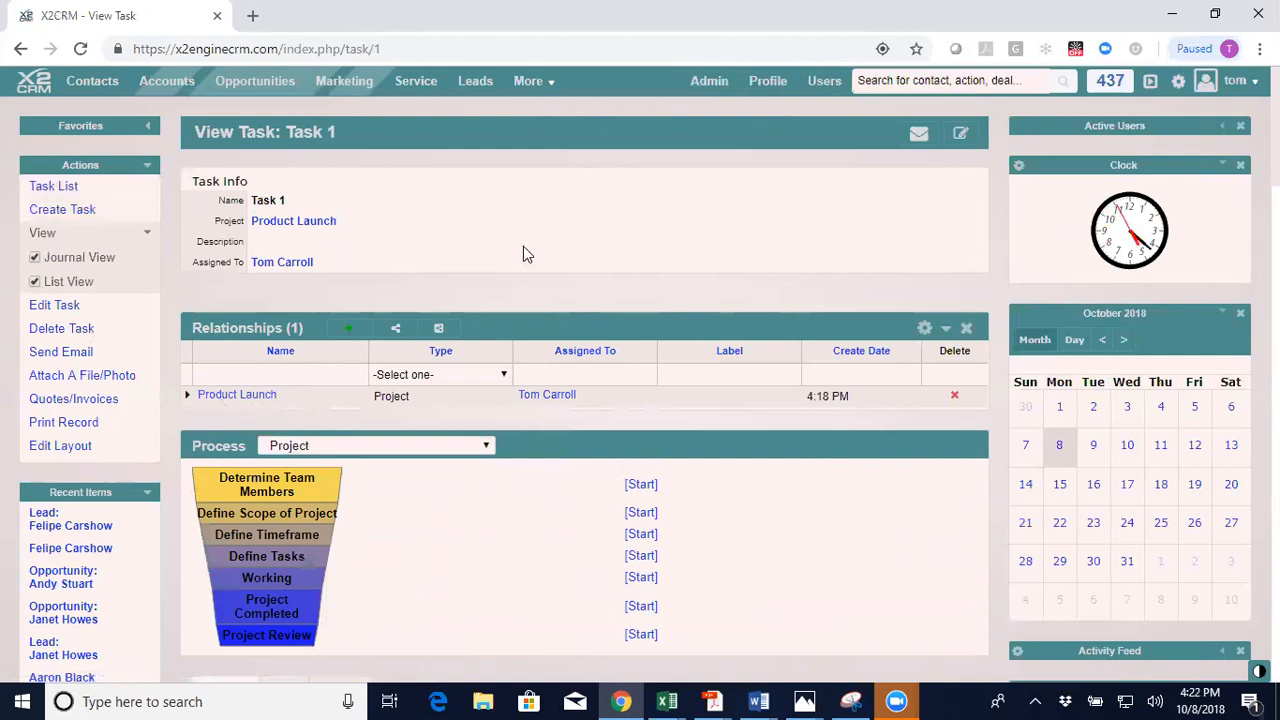
# Hide the widget sidebar and open the related Product Launch project from the task's relationships
pyautogui.click(1150, 81)
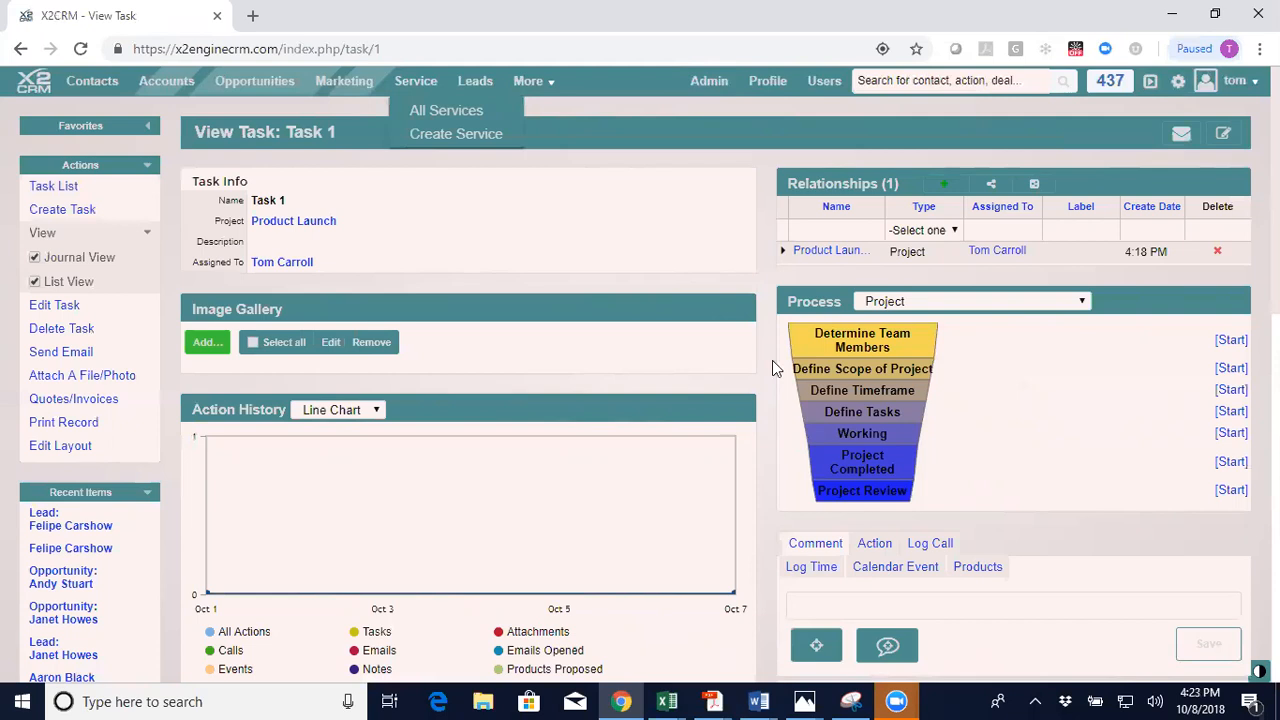
pyautogui.click(826, 253)
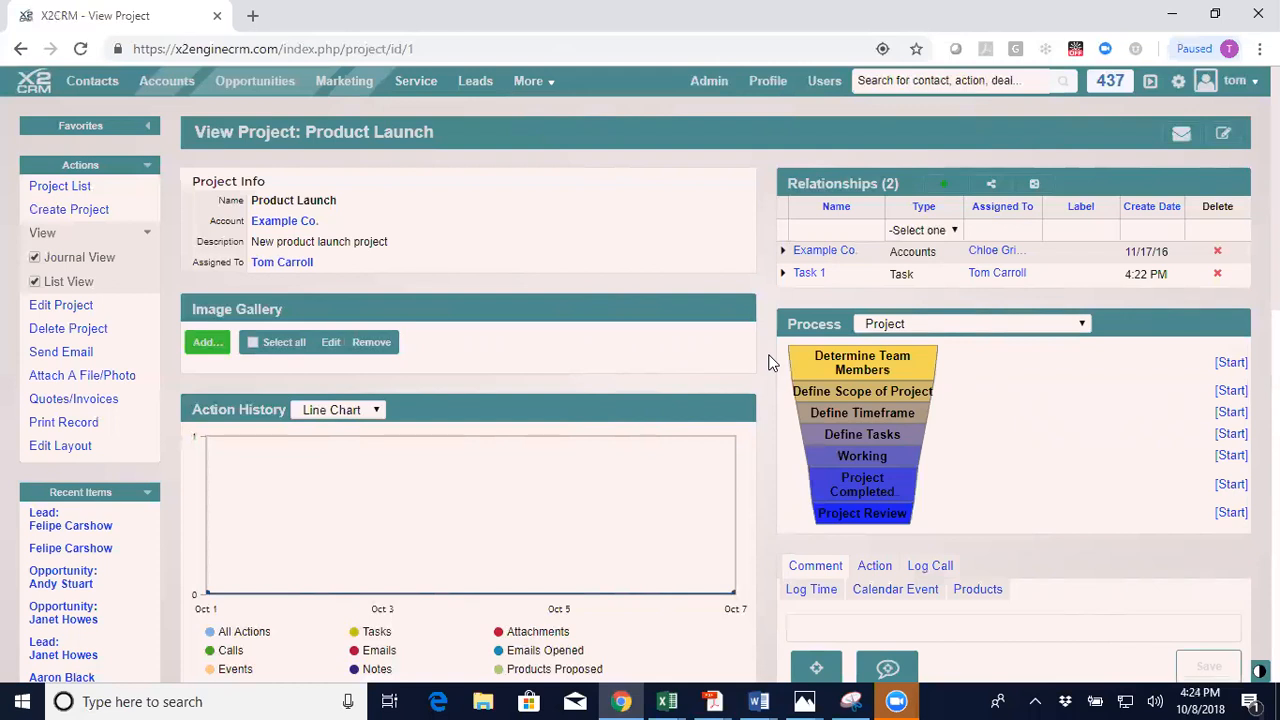
# Go to the Topics module and open the Product Launch topic
pyautogui.click(533, 82)
pyautogui.moveTo(524, 84)
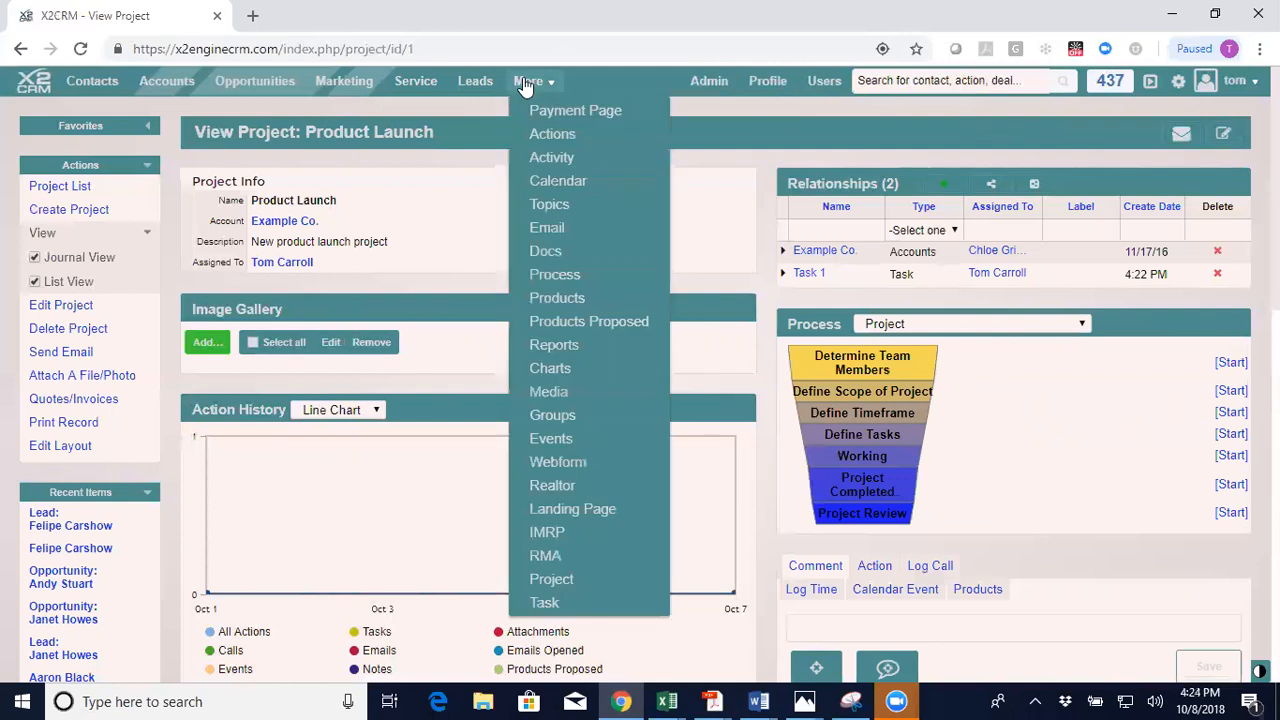
pyautogui.click(557, 205)
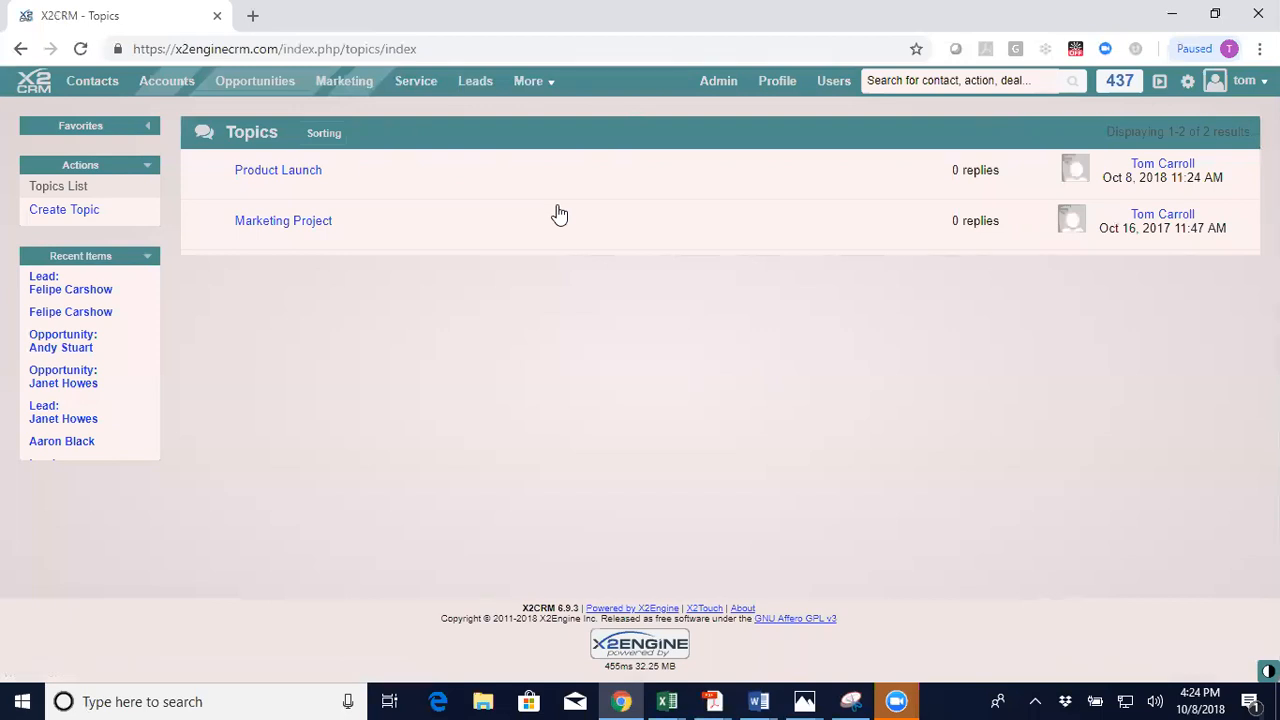
pyautogui.click(280, 178)
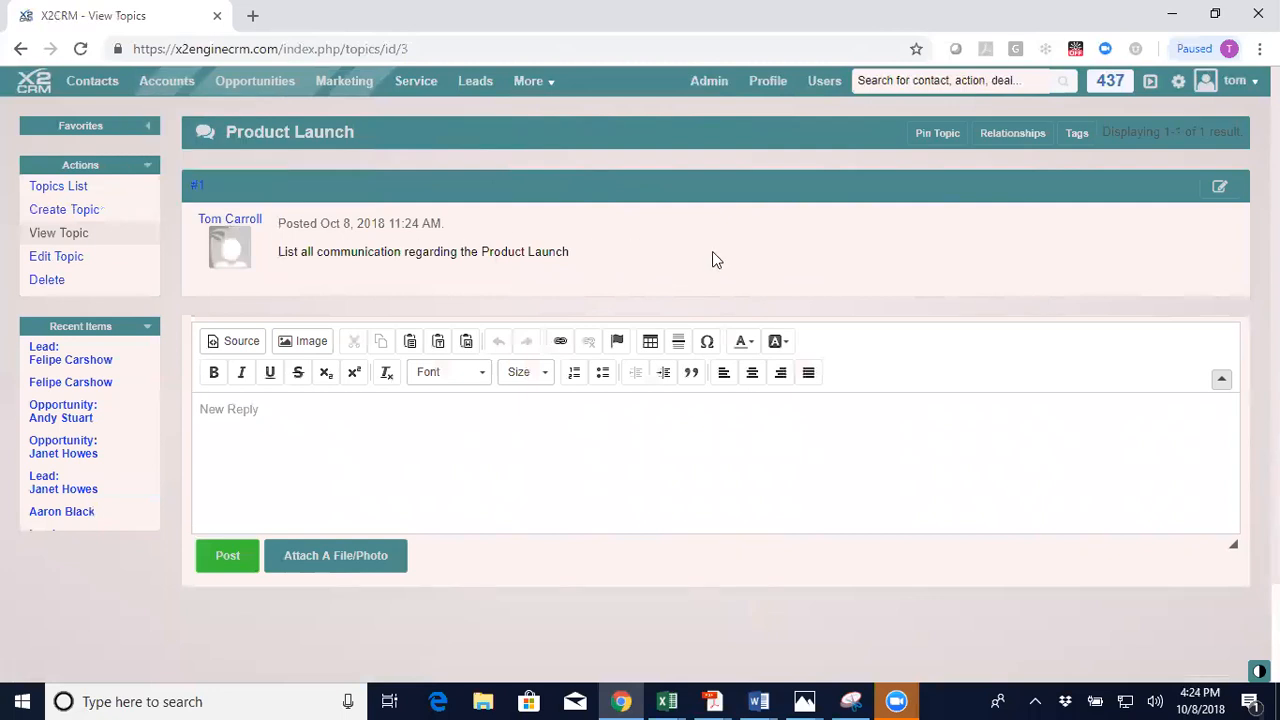
# Post the reply "I am joining the team." to the Product Launch topic
pyautogui.click(259, 408)
pyautogui.write('I am joining')
pyautogui.press('BackSpace')
pyautogui.press('BackSpace')
pyautogui.write('ning')
pyautogui.press('BackSpace')
pyautogui.press('BackSpace')
pyautogui.press('BackSpace')
pyautogui.write('ing the team.')
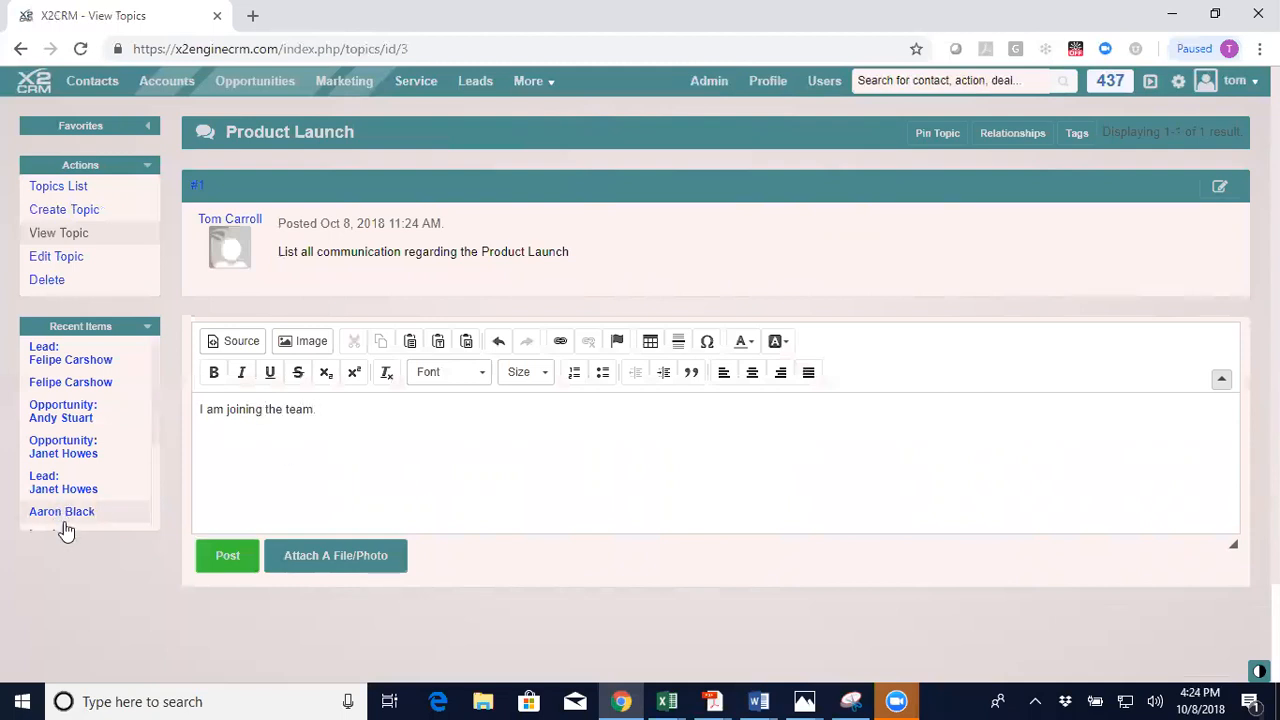
pyautogui.click(225, 558)
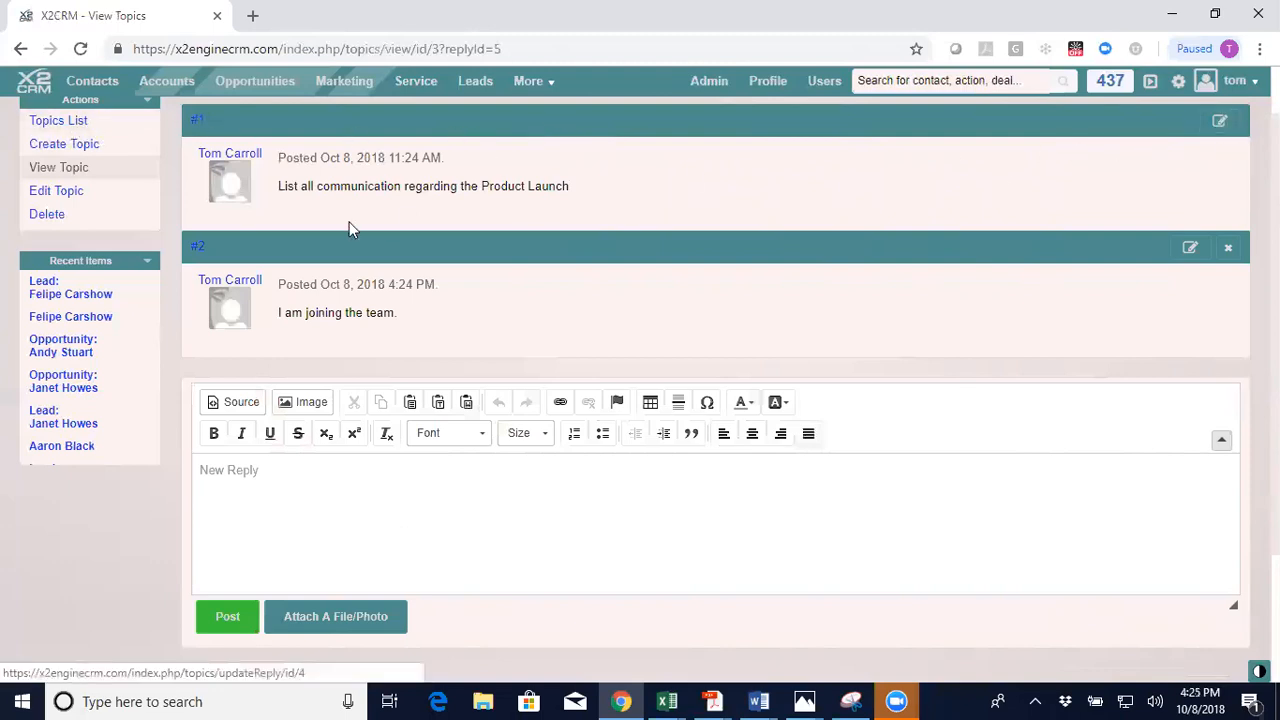
# Return to the topics list, reopen the Product Launch topic and show its relationships
pyautogui.click(60, 122)
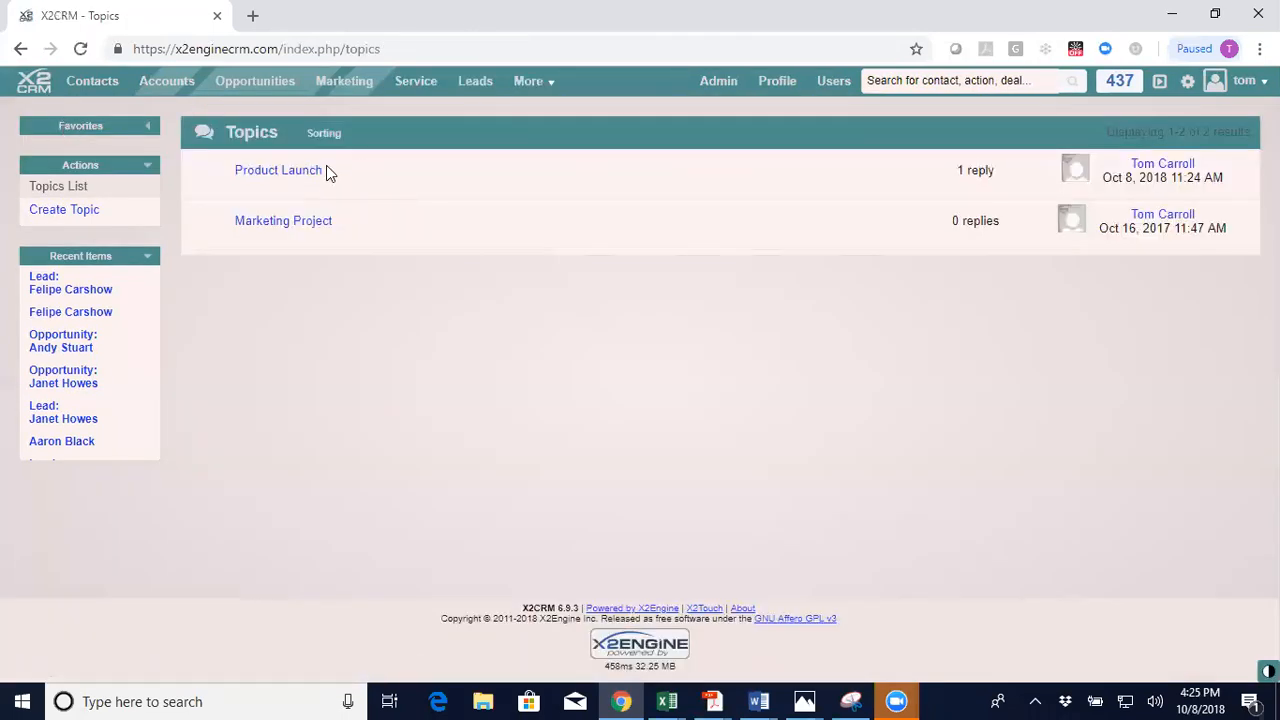
pyautogui.click(288, 175)
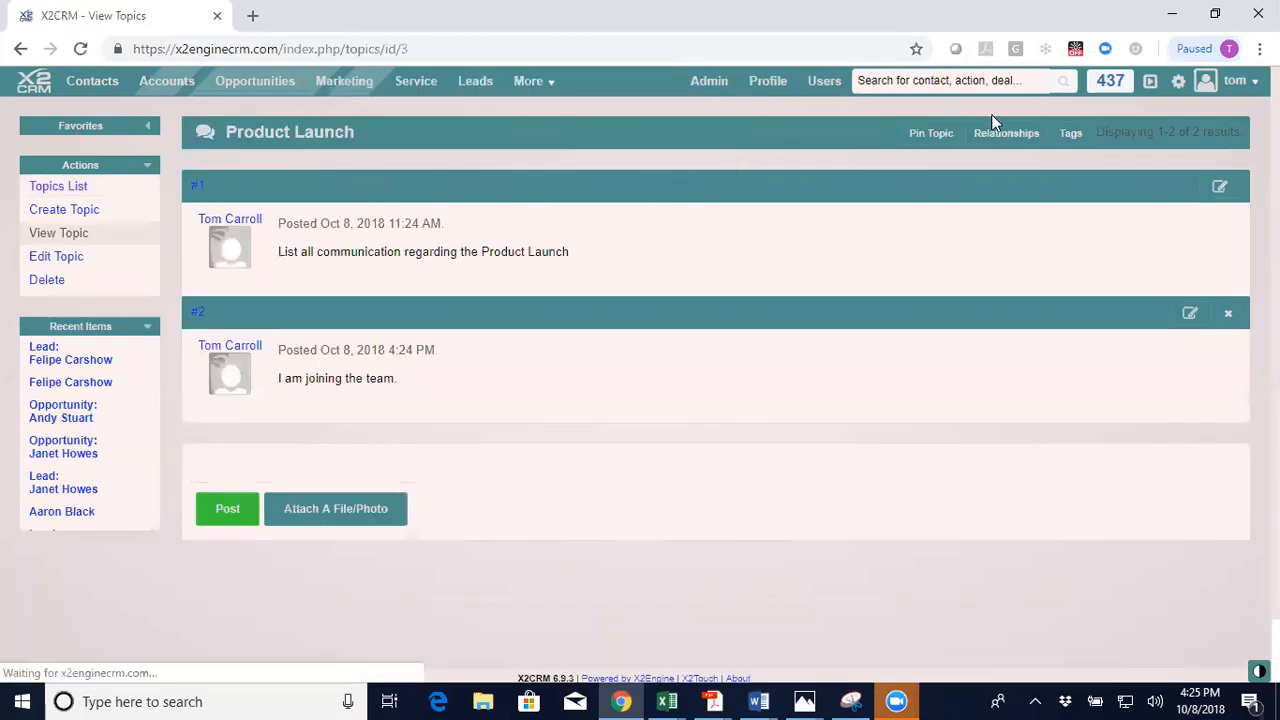
pyautogui.click(1004, 134)
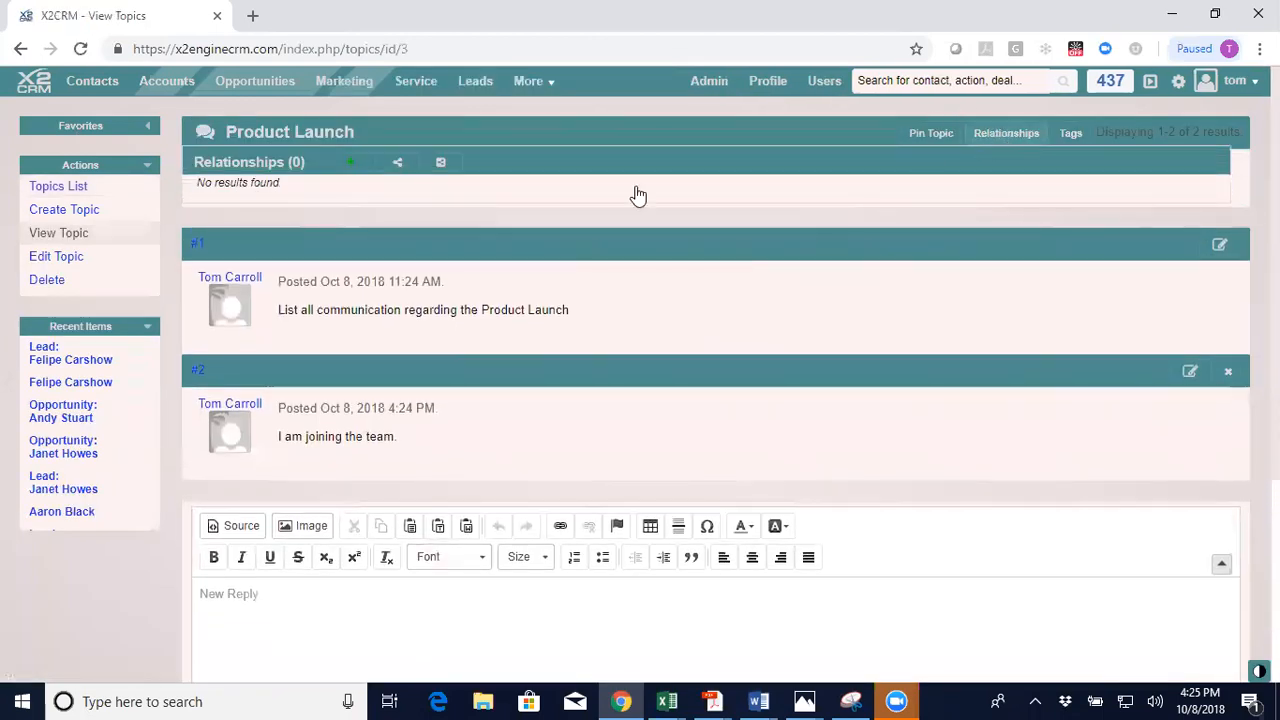
# Create a relationship of type Project from the topic to the Product Launch project, and open that linked project
pyautogui.click(355, 164)
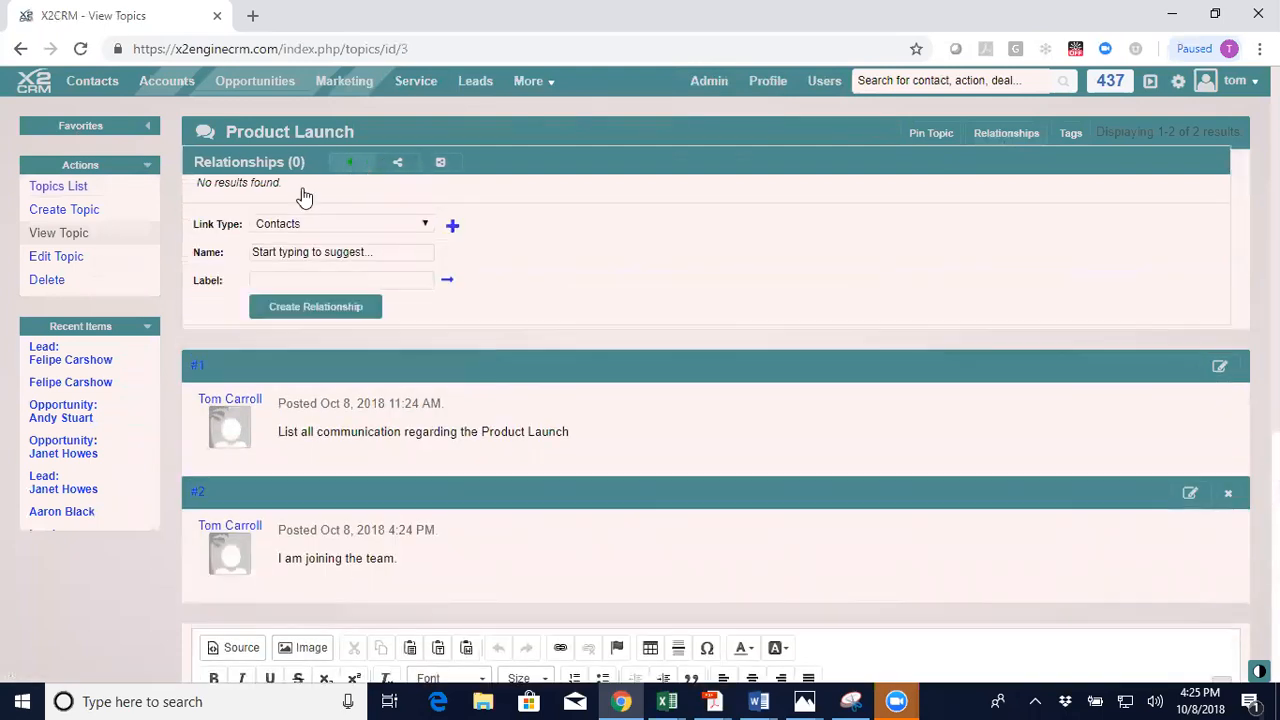
pyautogui.click(424, 225)
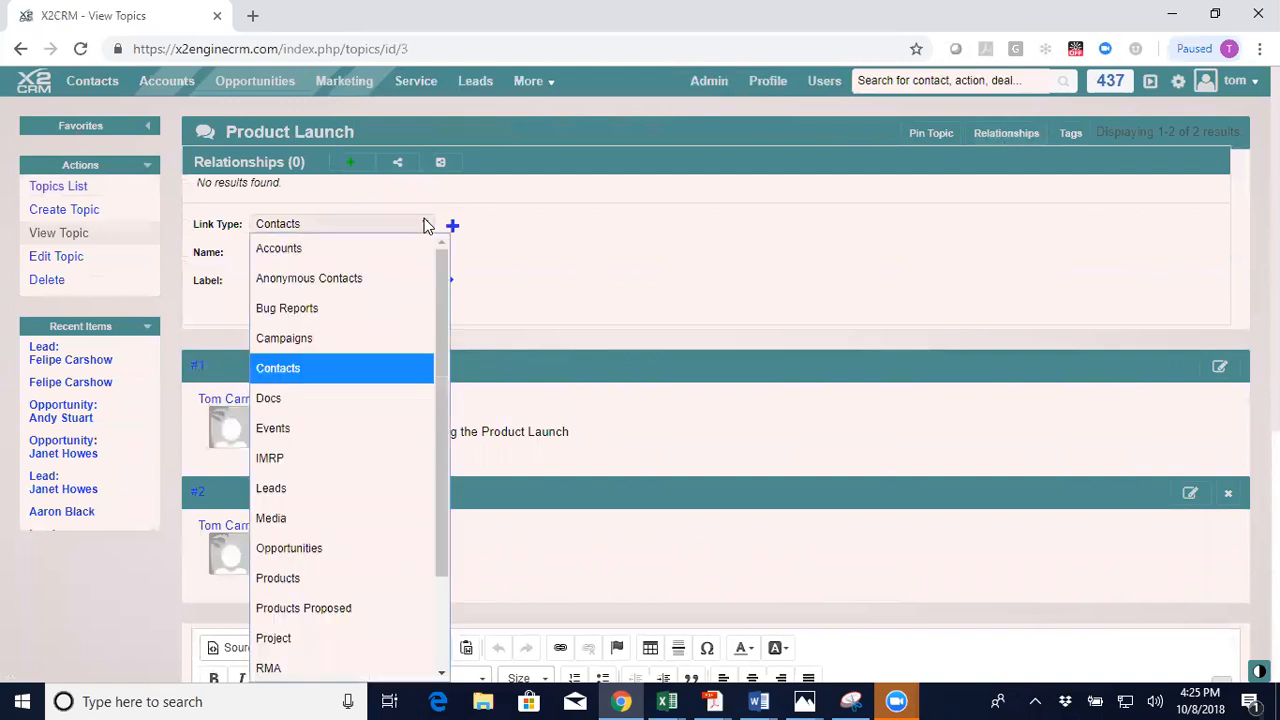
pyautogui.click(309, 638)
pyautogui.click(322, 251)
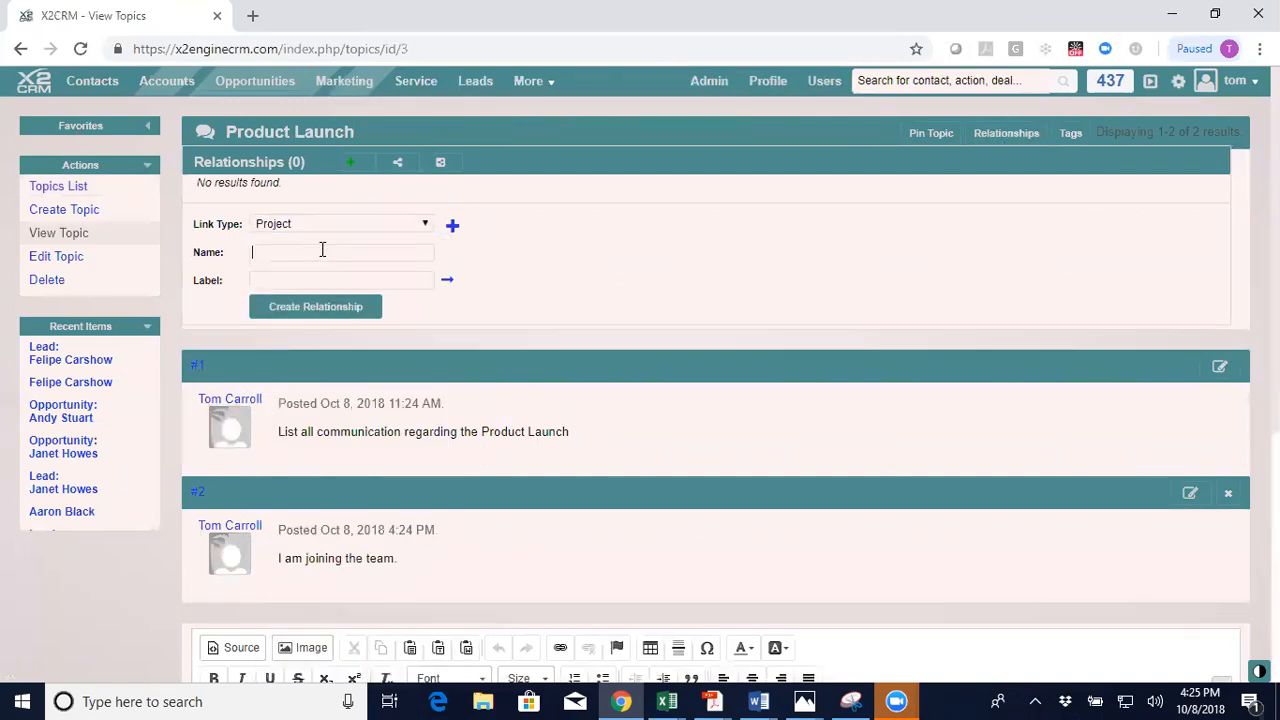
pyautogui.write('prod')
pyautogui.click(330, 275)
pyautogui.click(337, 310)
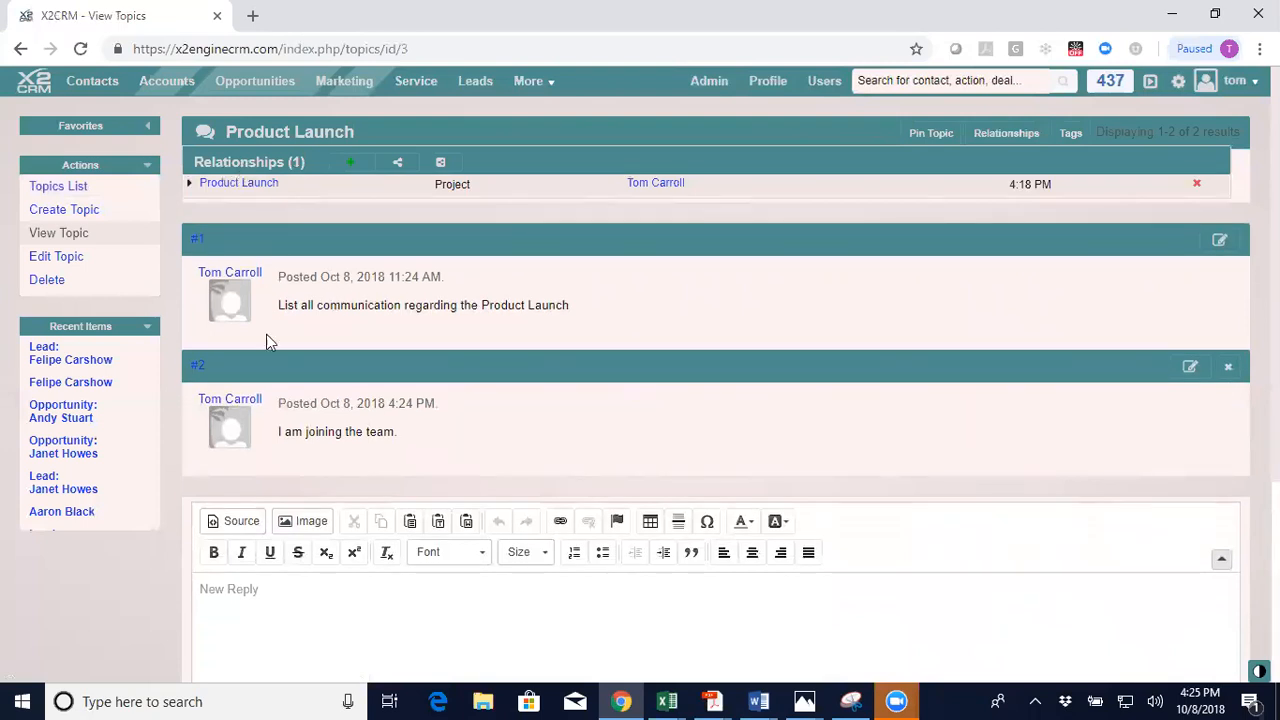
pyautogui.click(228, 186)
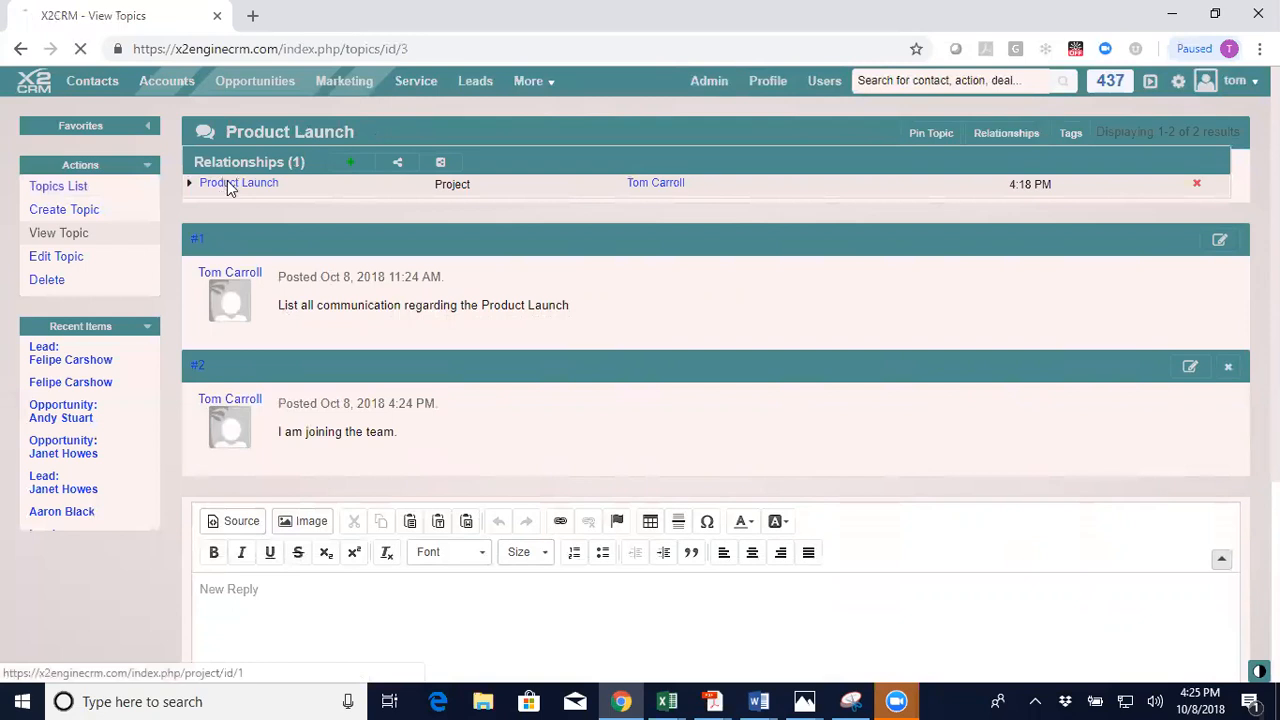